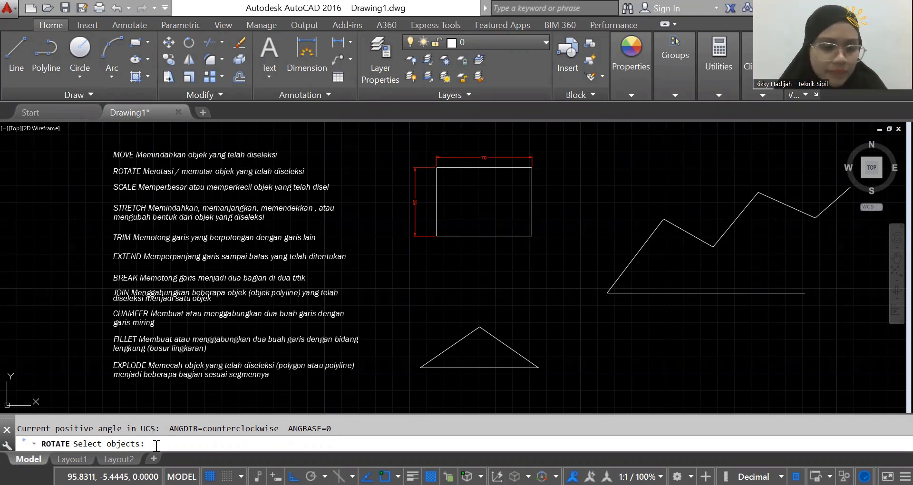
Step: Move the triangle horizontally to the right, using its lower-right corner as base point, so it sits below the zigzag polyline
key(Escape)
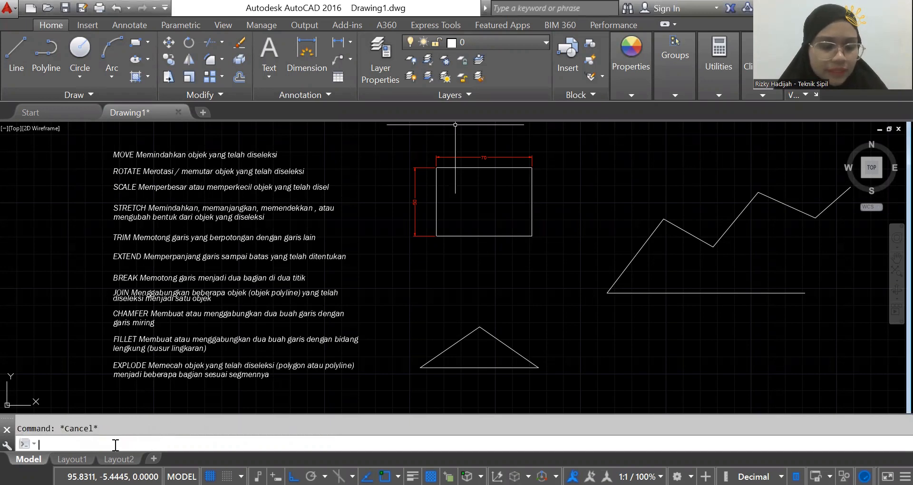
text(m)
key(Return)
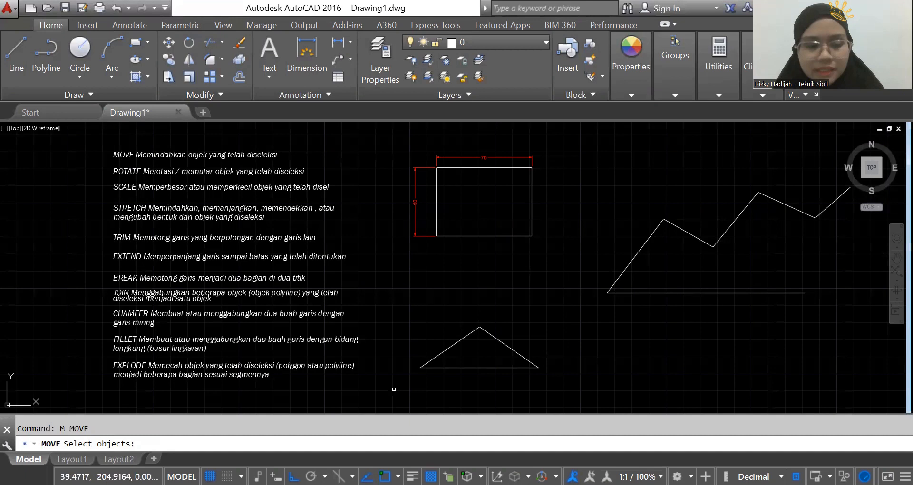
click(460, 341)
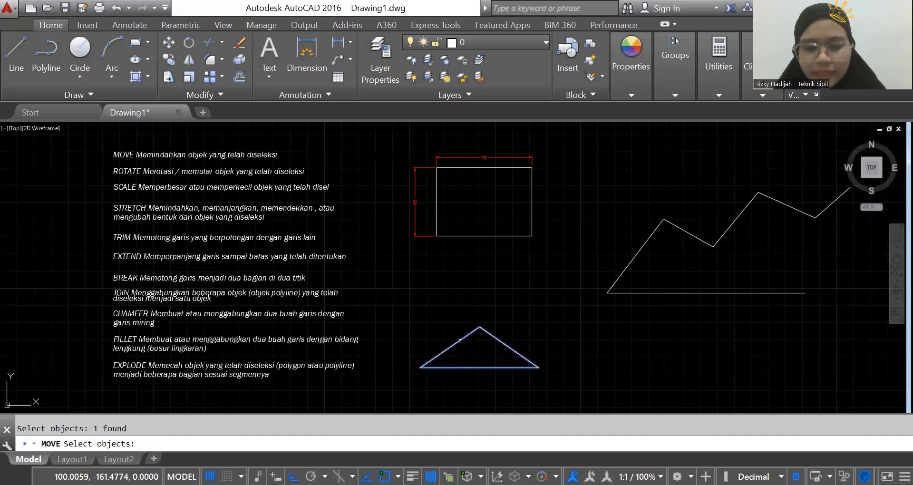
key(Return)
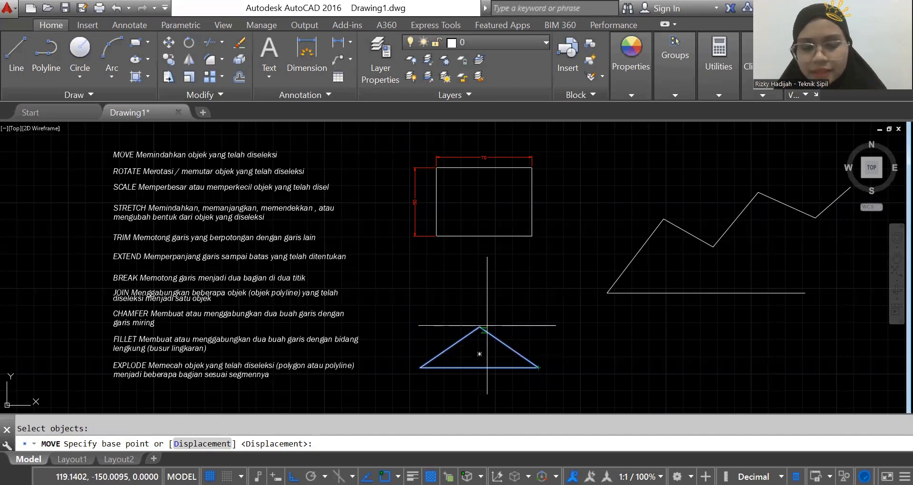
click(537, 367)
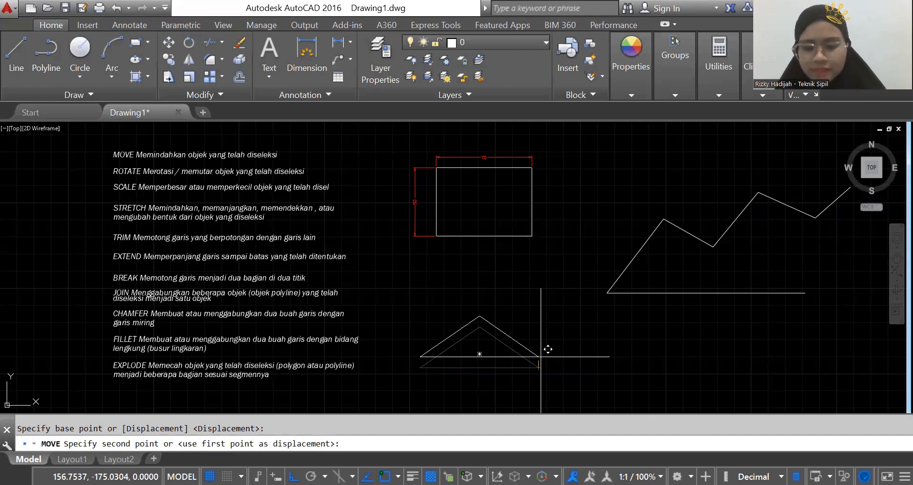
click(639, 341)
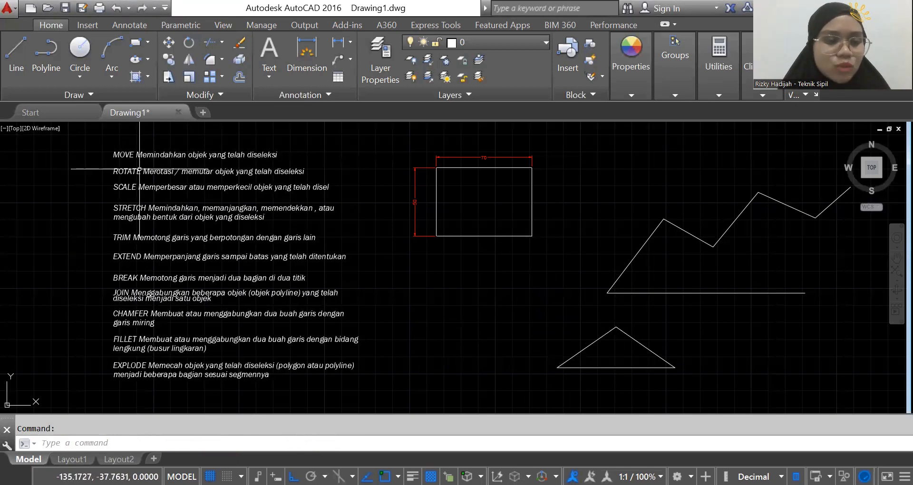
Step: Rotate the triangle by 30 degrees about its lower-right corner, with Ortho mode turned off
mouse_move(650, 345)
middle_down()
mouse_move(577, 312)
mouse_move(620, 327)
middle_up()
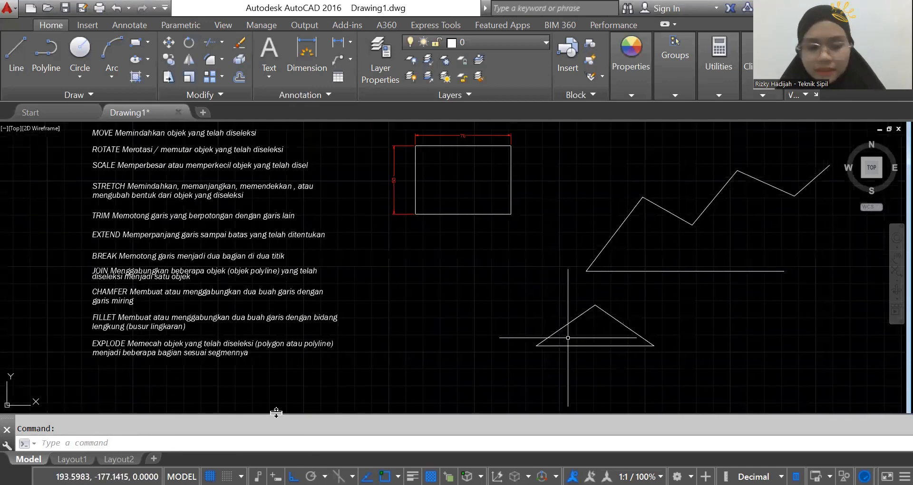
text(RO)
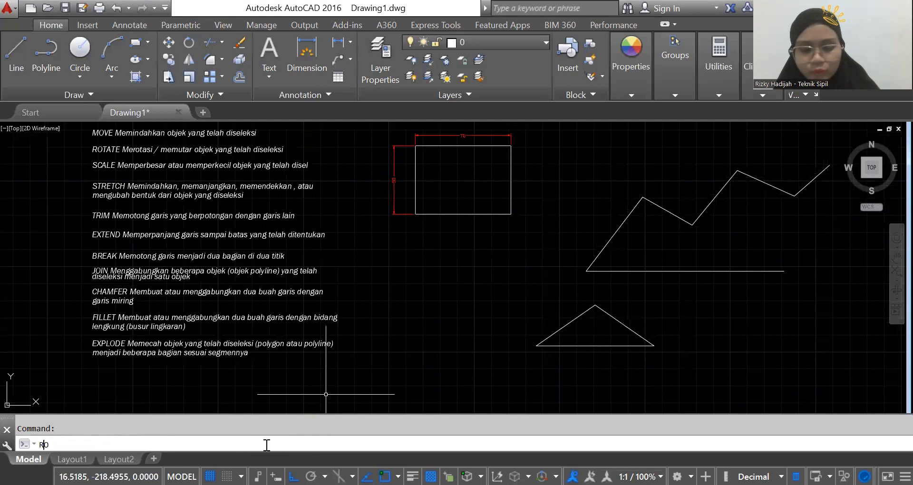
key(Return)
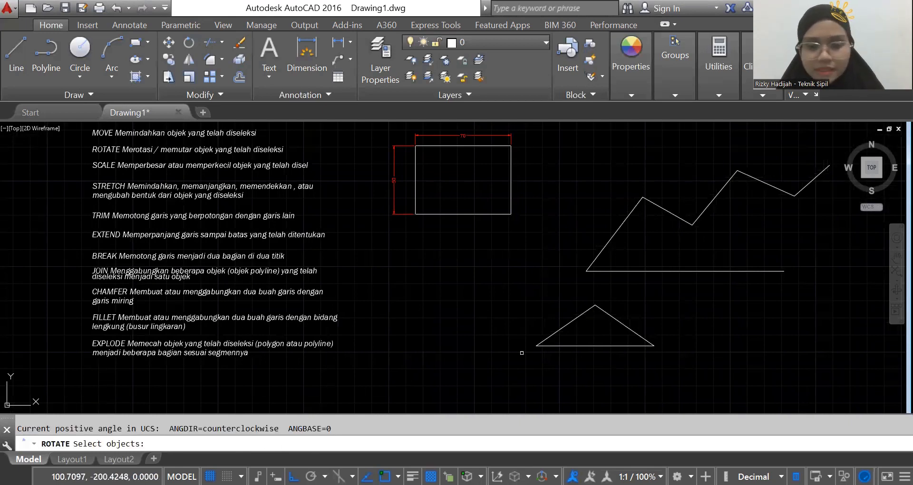
click(567, 324)
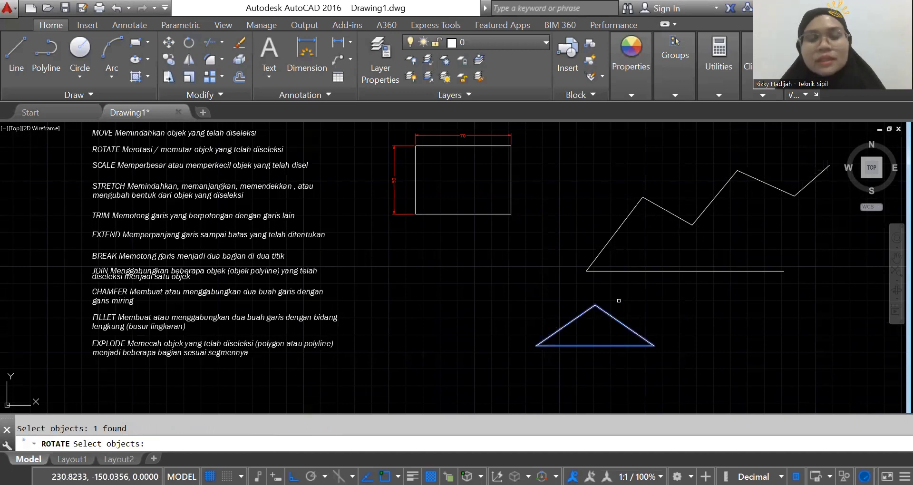
key(Return)
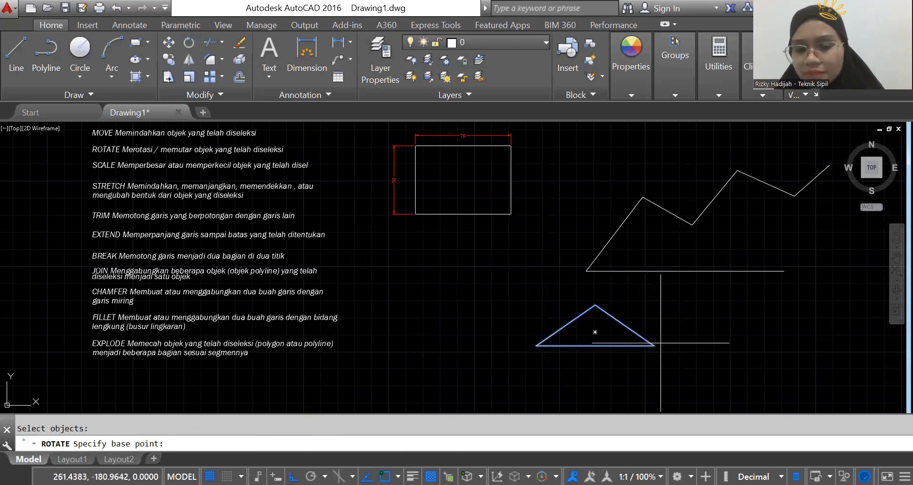
click(654, 346)
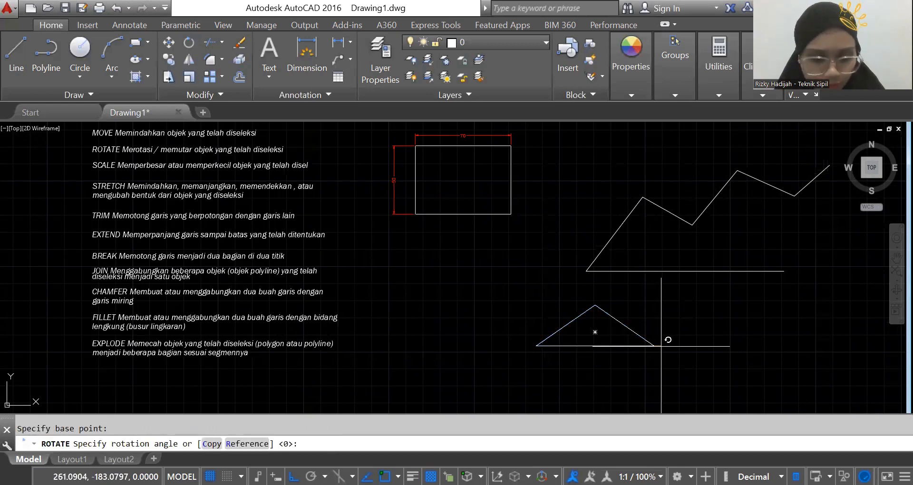
click(293, 477)
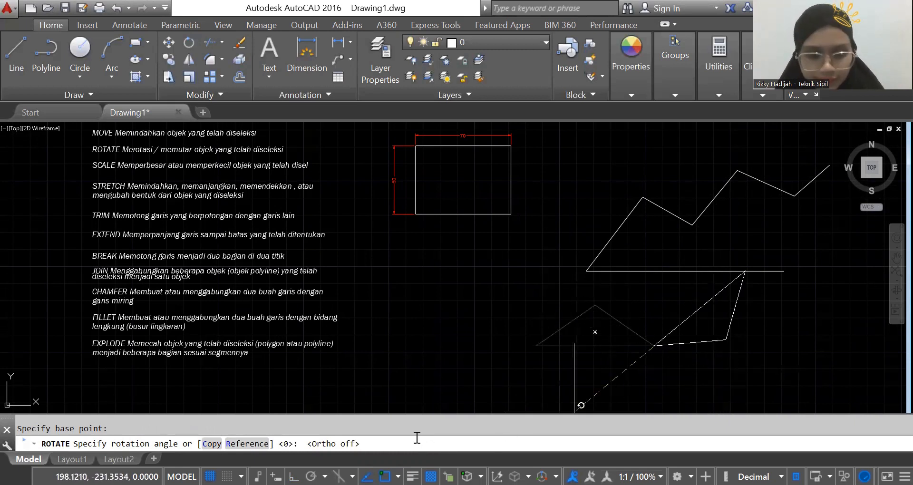
text(30)
key(Return)
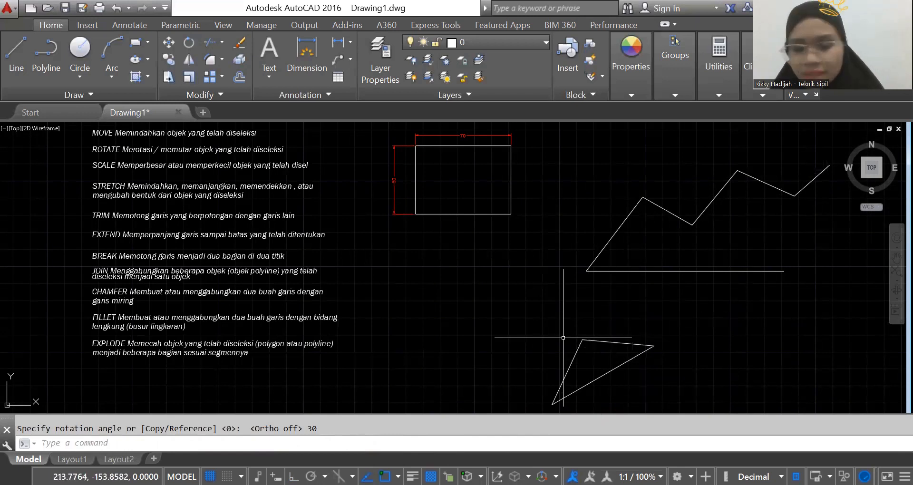
Step: Rotate the triangle by 90 degrees about a base point at its centre
middle_drag(619, 339, 593, 301)
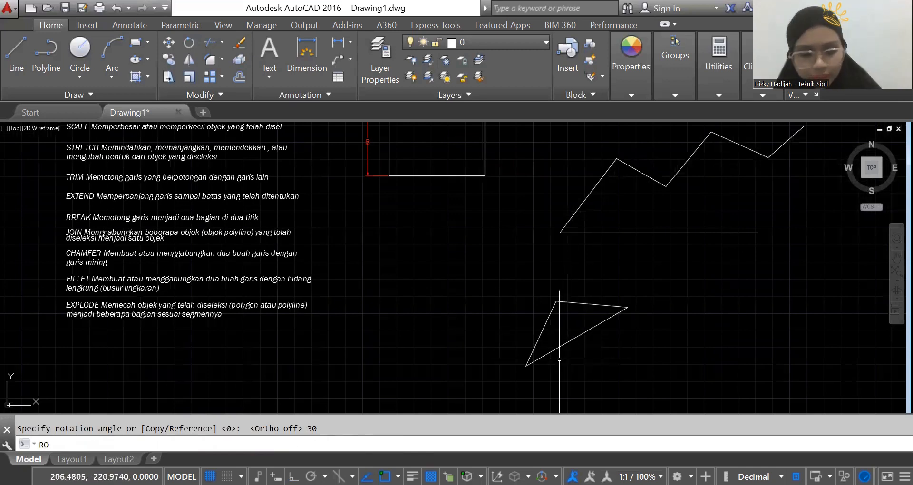
key(Return)
click(548, 319)
key(Return)
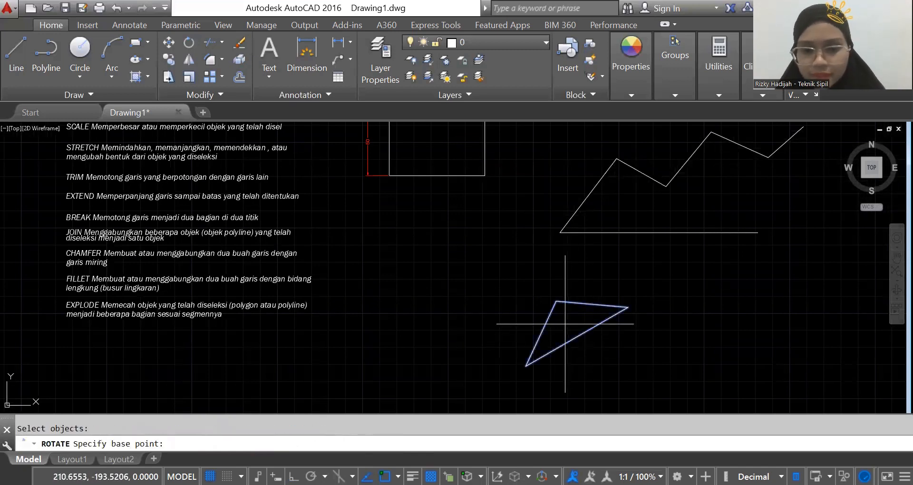
click(570, 327)
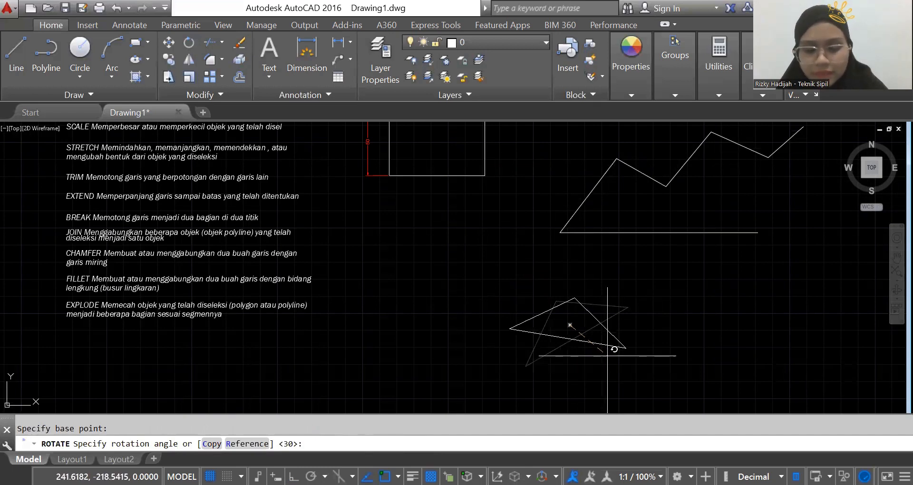
key(Return)
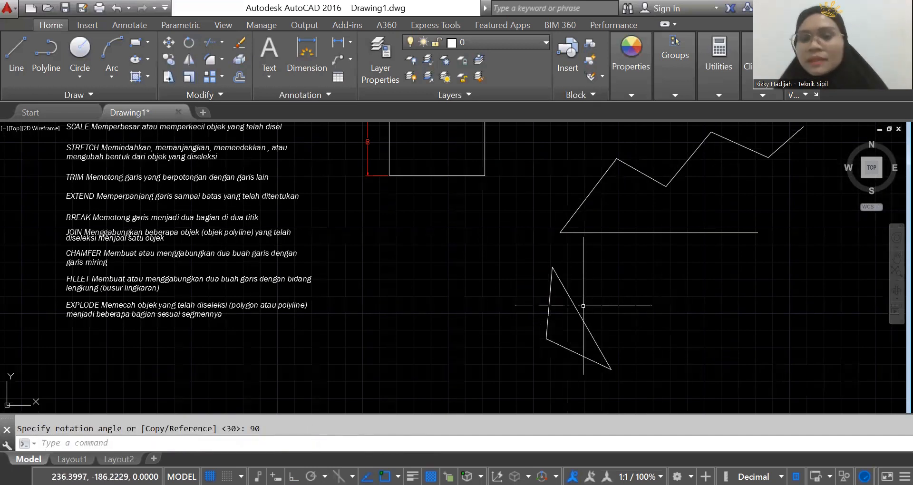
Step: Scale the triangle by a factor of 2 about its centre
middle_drag(412, 253, 418, 289)
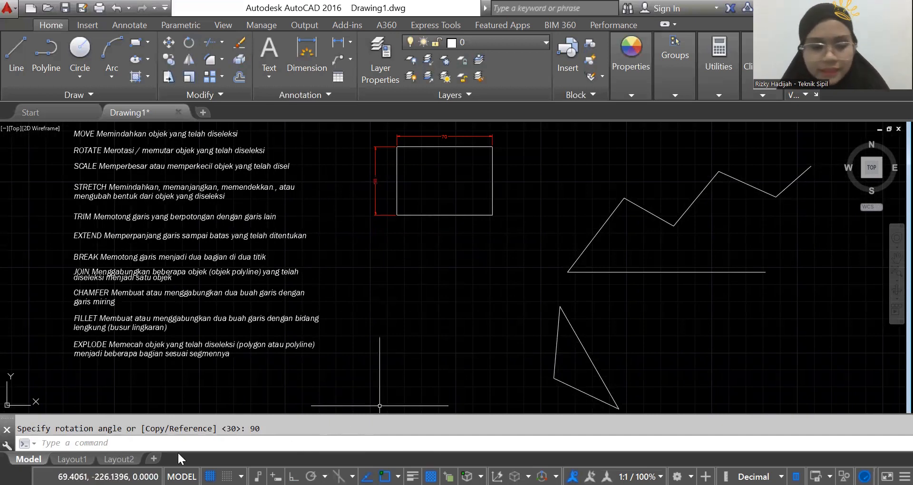
text(sc)
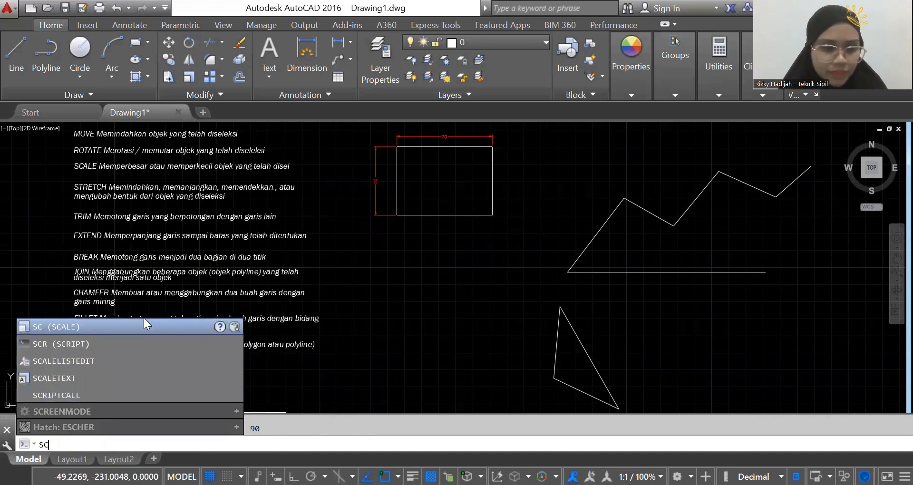
click(141, 322)
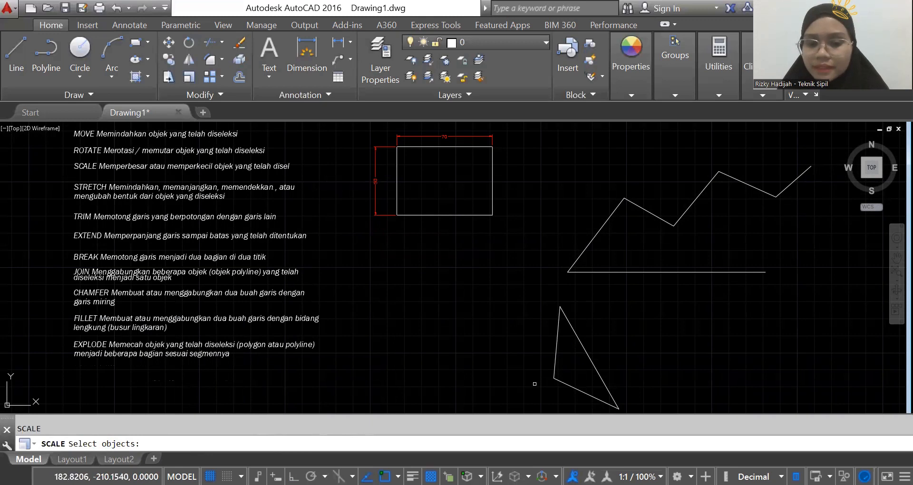
click(555, 365)
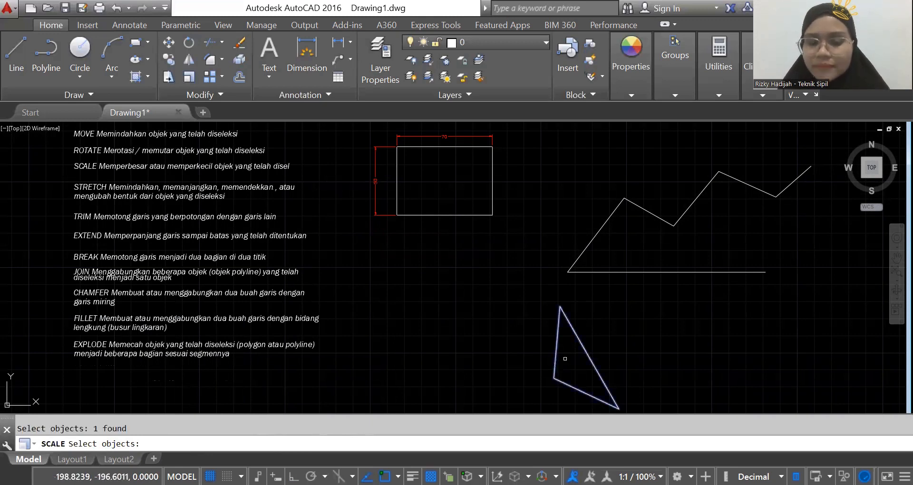
key(Return)
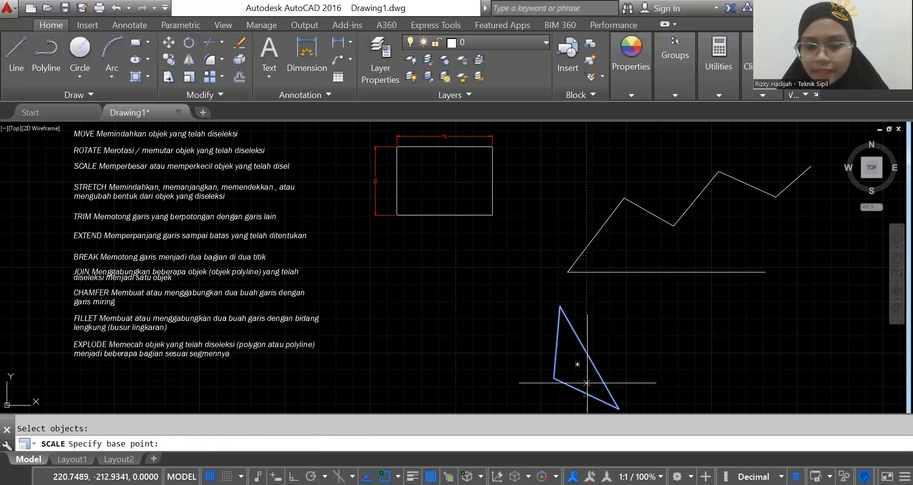
middle_drag(614, 353, 593, 300)
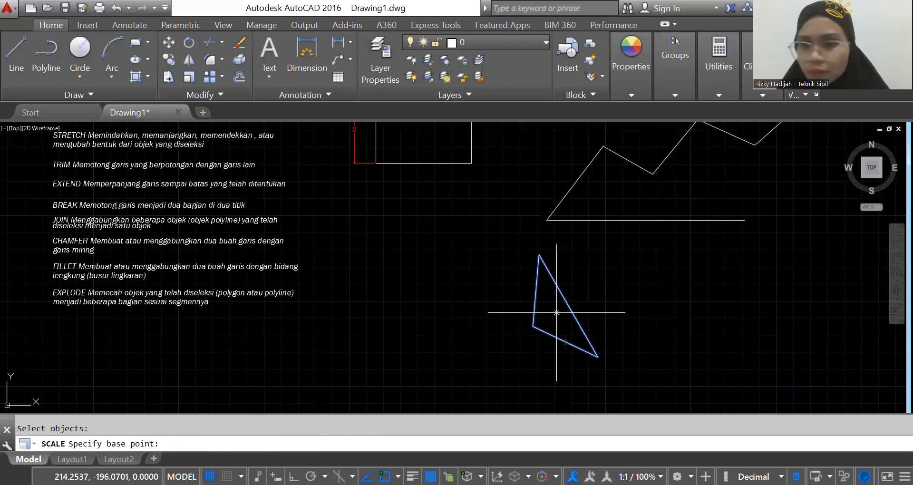
click(559, 312)
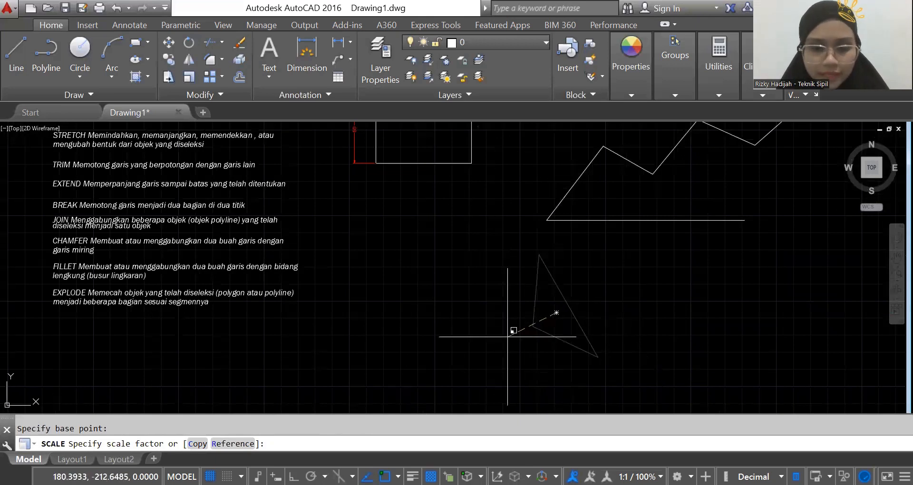
text(2)
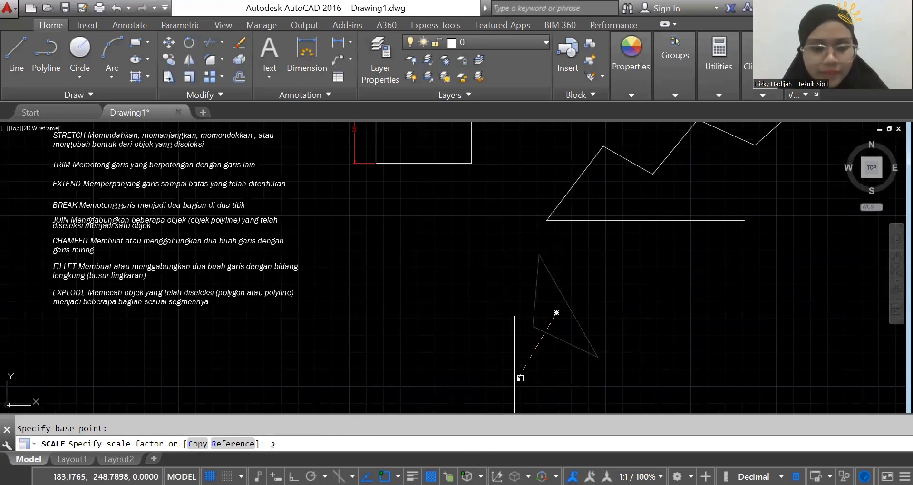
key(Return)
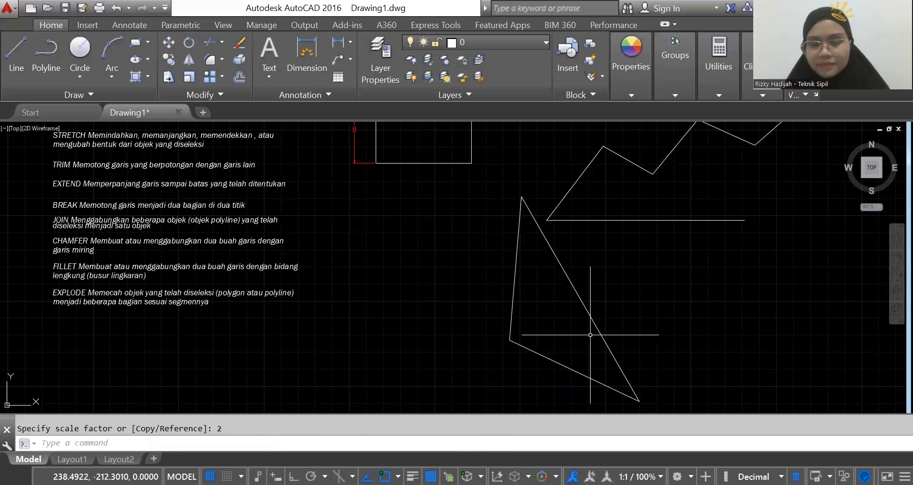
Step: Scale the enlarged triangle by a factor of 0.2 about its centre
mouse_move(646, 326)
middle_down()
mouse_move(582, 266)
mouse_move(579, 301)
middle_up()
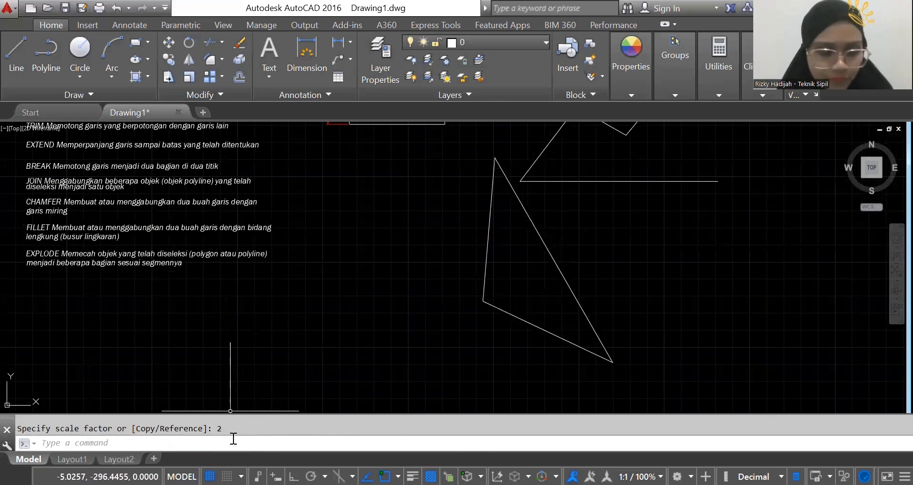
key(Return)
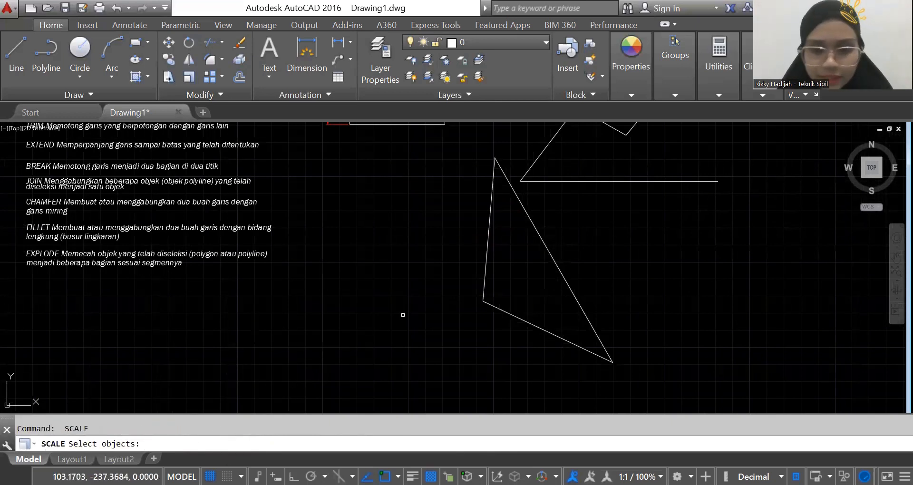
click(489, 259)
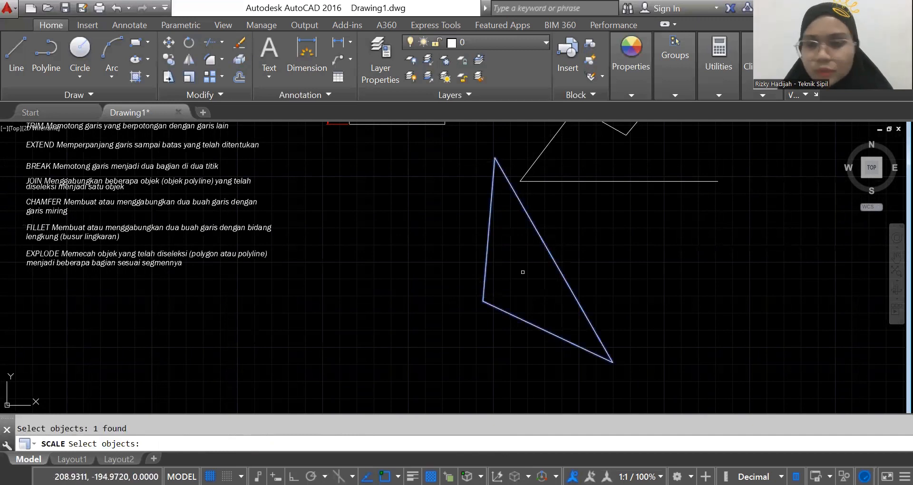
key(Return)
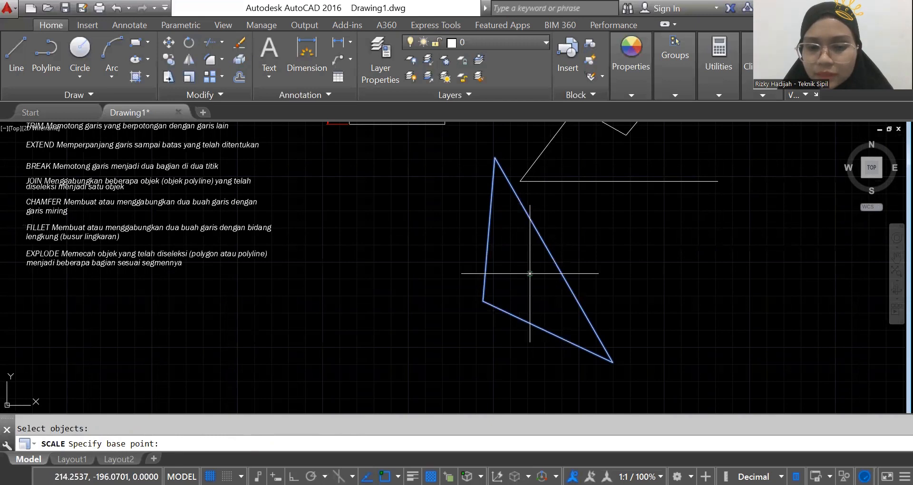
click(530, 274)
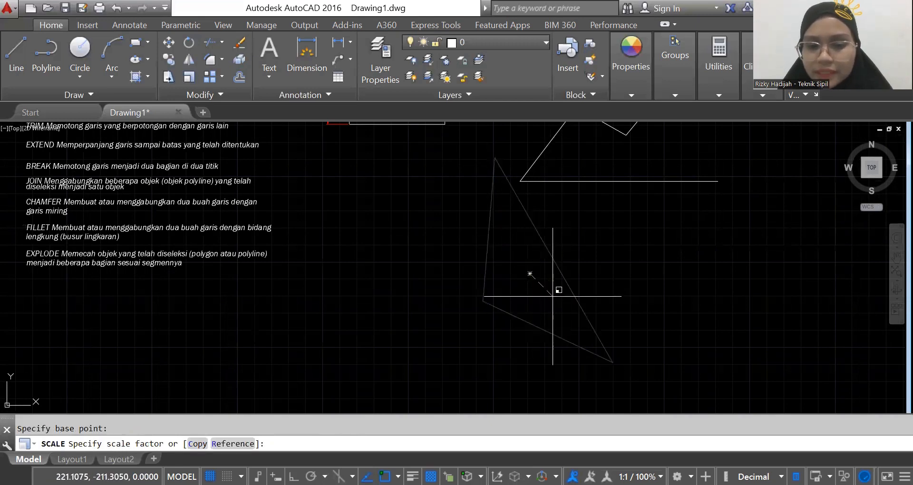
text(0)
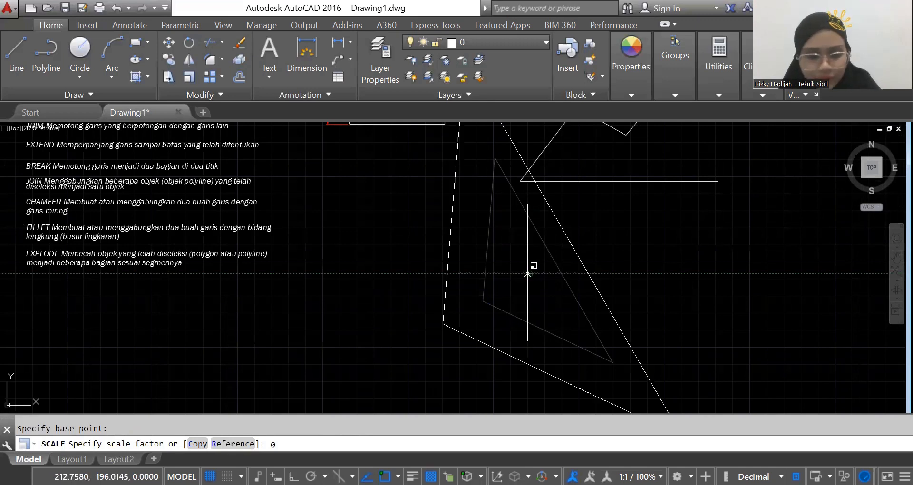
text(.)
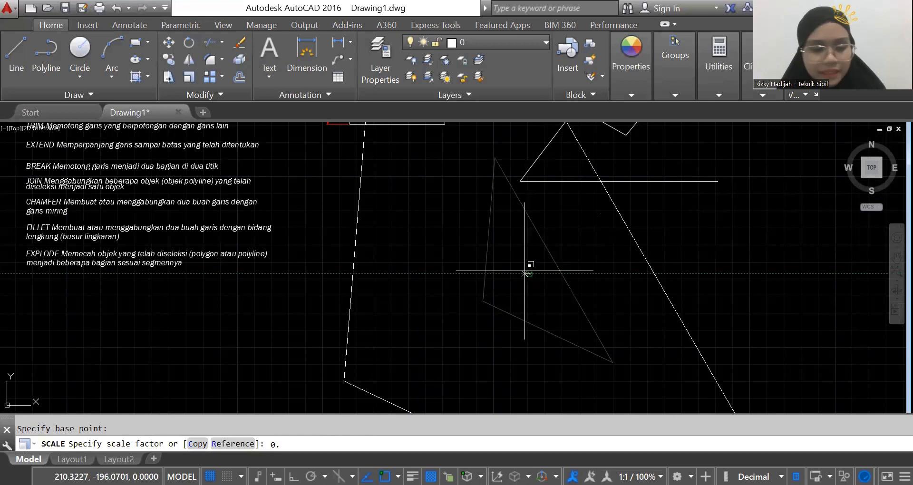
text(2)
key(Return)
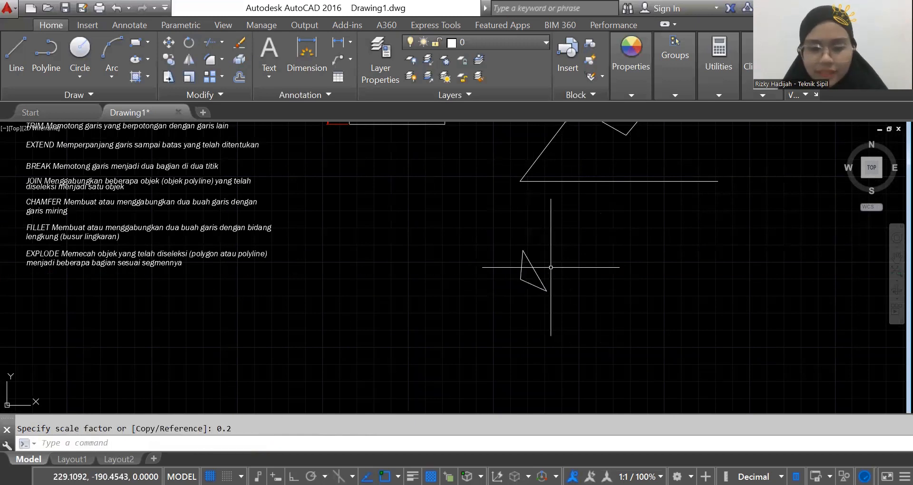
Step: Review the resized triangle and read the STRETCH description in the command notes
scroll(537, 286, up, 3)
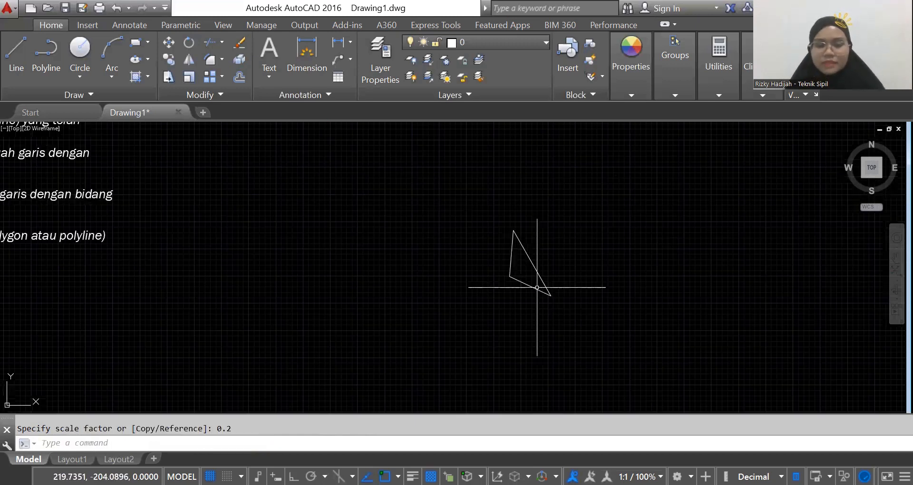
scroll(536, 332, down, 3)
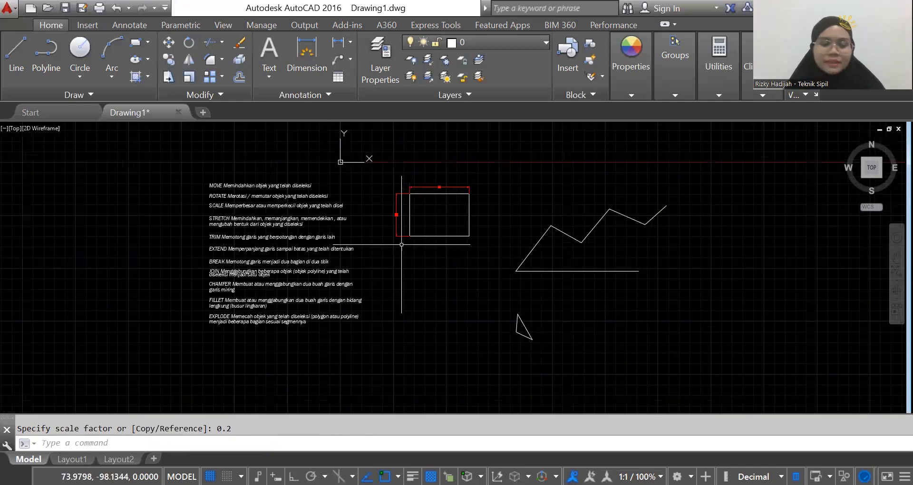
scroll(235, 214, up, 2)
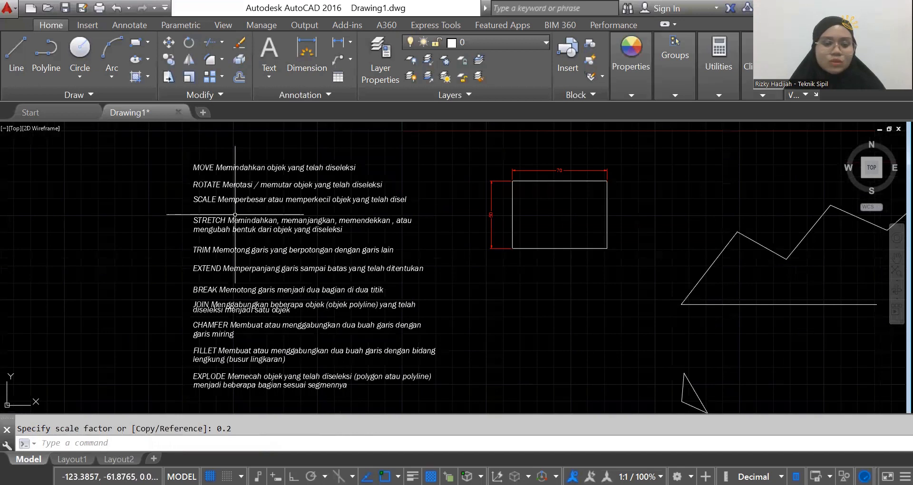
scroll(234, 214, up, 1)
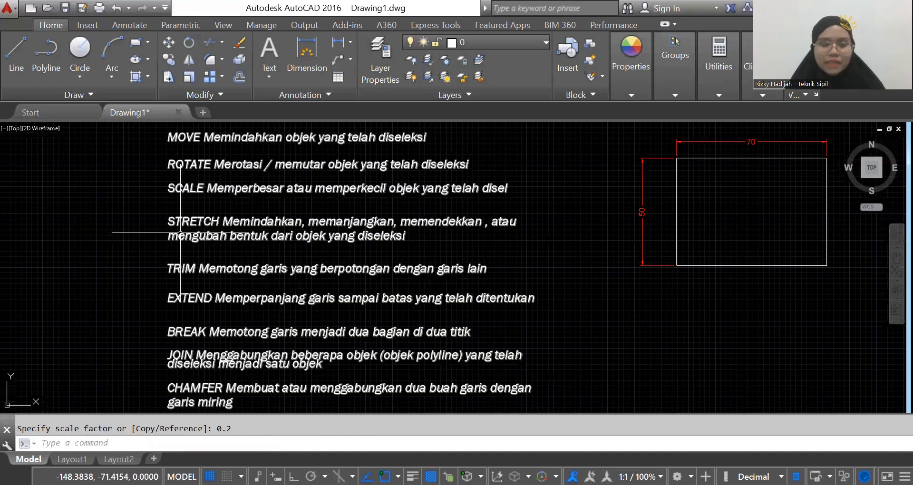
middle_drag(181, 233, 171, 256)
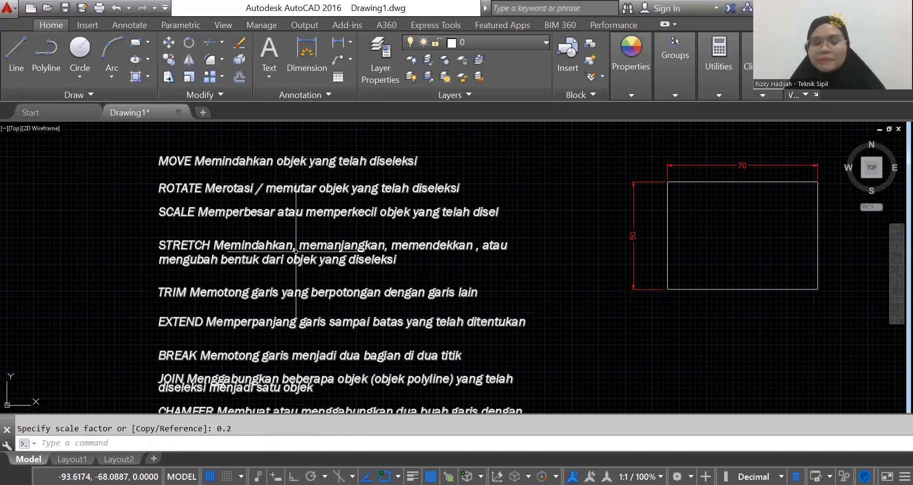
Step: Stretch the rectangle's right side and its width dimension outward horizontally by 20 units, with Ortho mode turned on
mouse_move(469, 269)
middle_down()
mouse_move(330, 270)
mouse_move(88, 317)
middle_up()
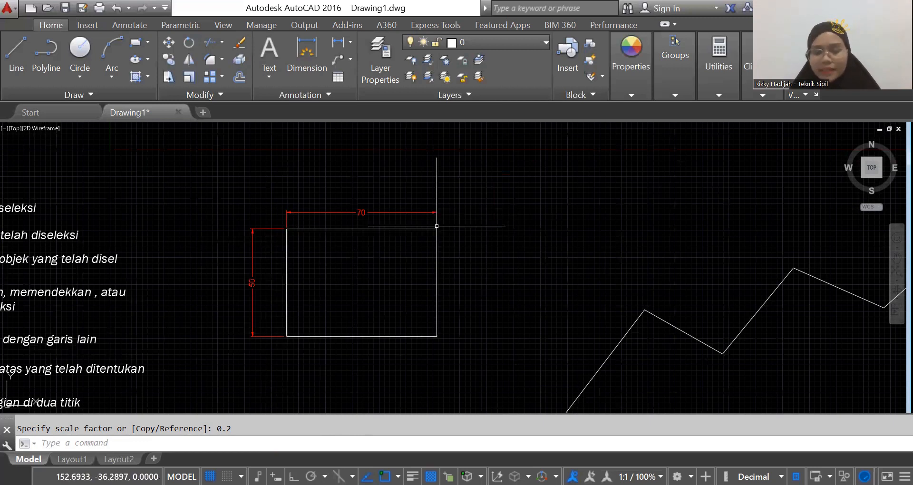
text(s)
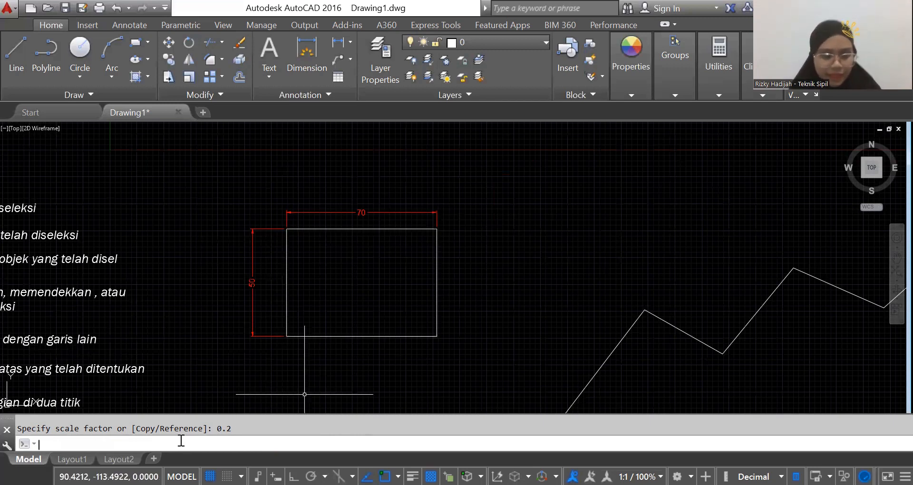
key(Return)
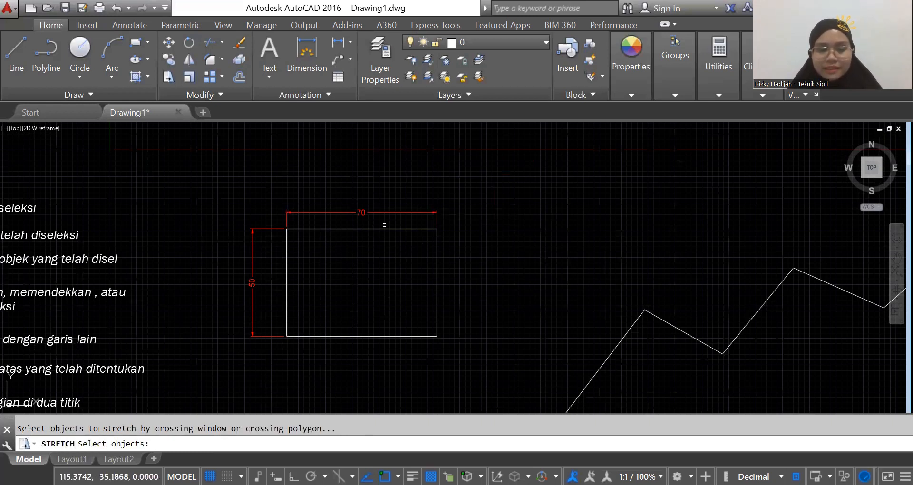
click(461, 357)
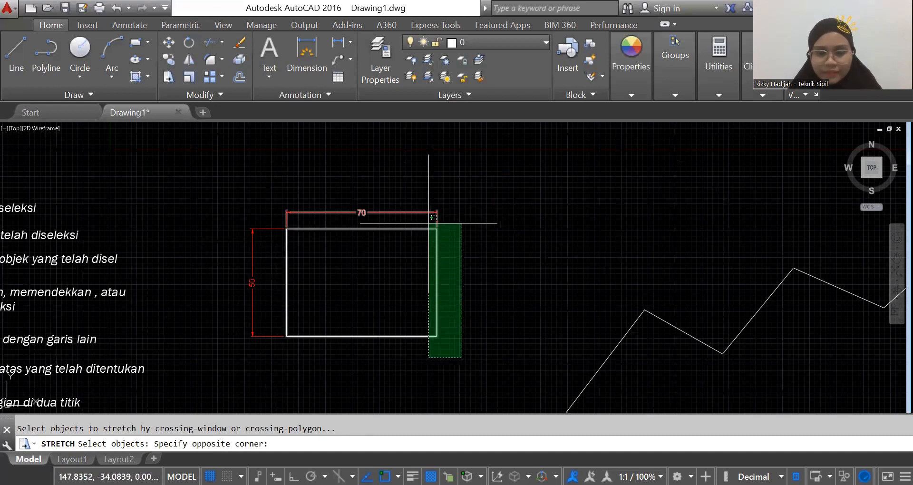
click(430, 219)
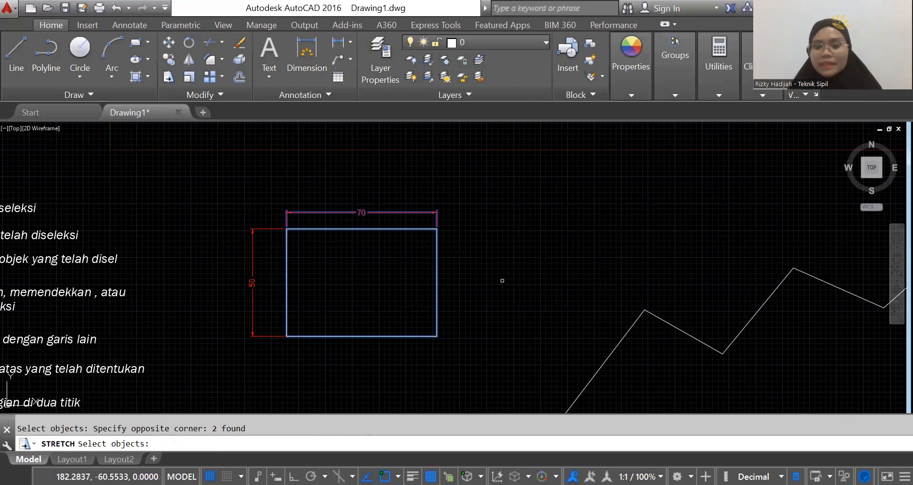
key(Return)
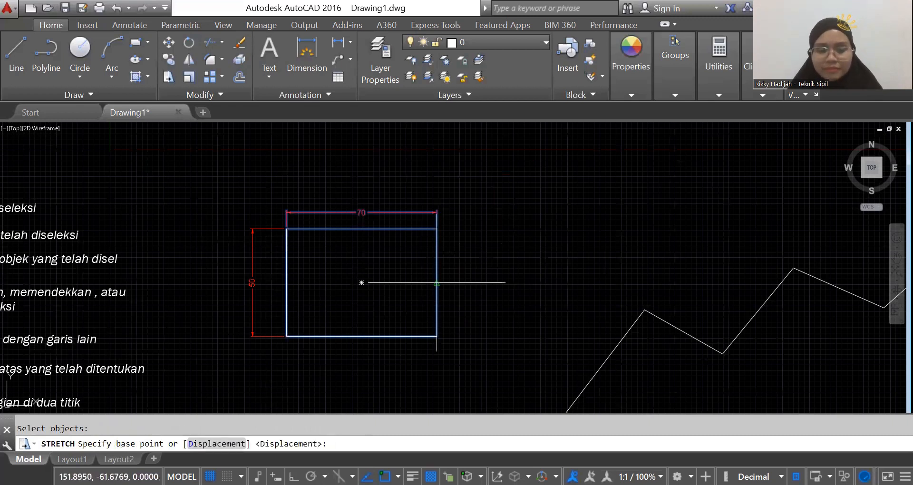
click(437, 283)
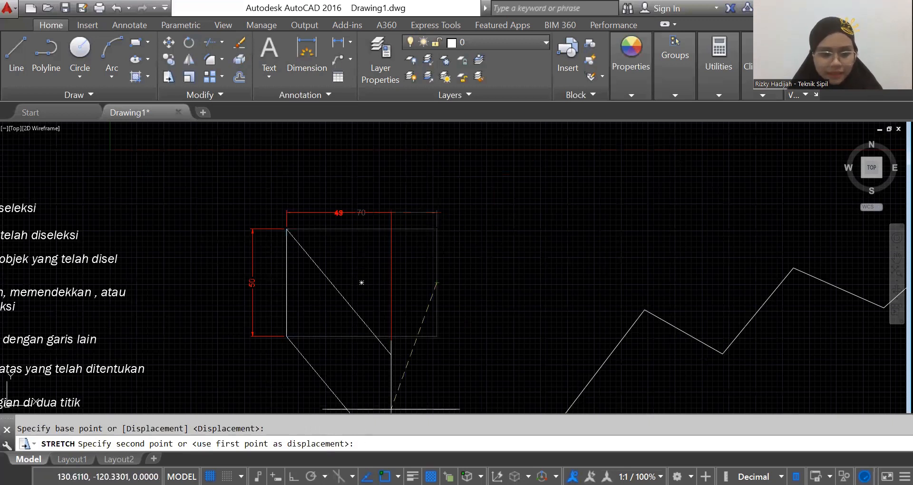
click(293, 477)
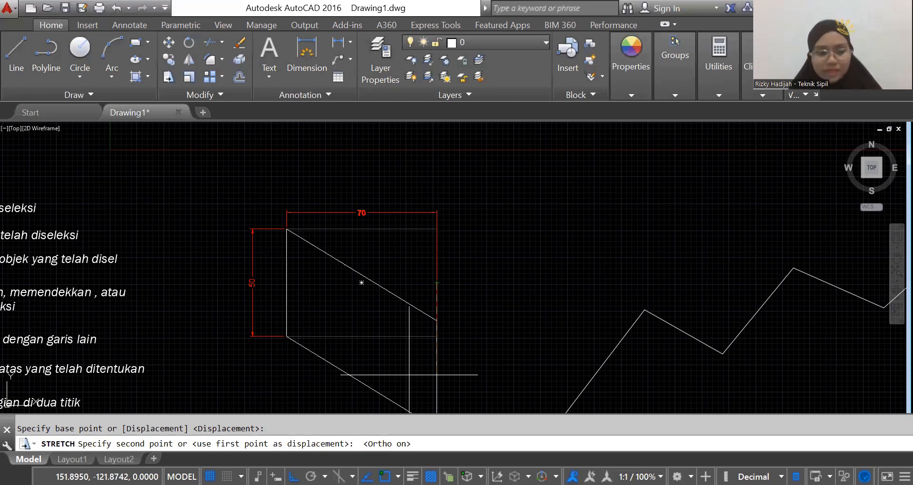
text(20)
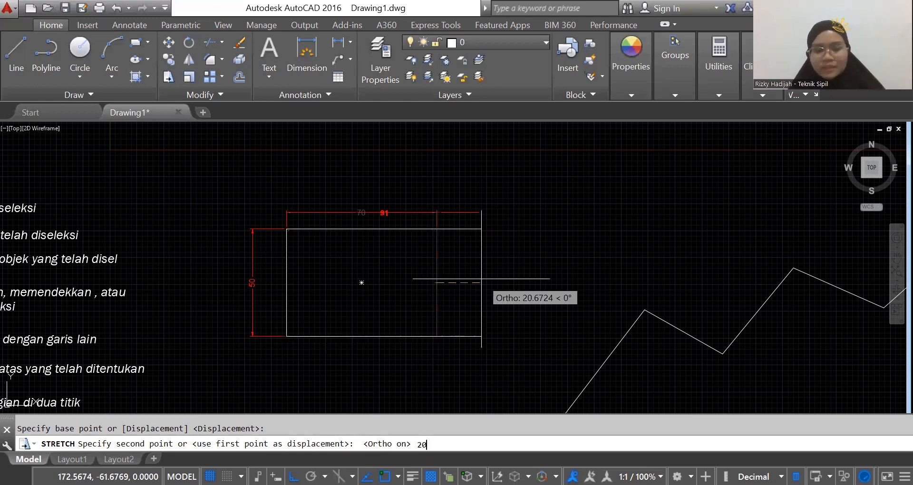
key(Return)
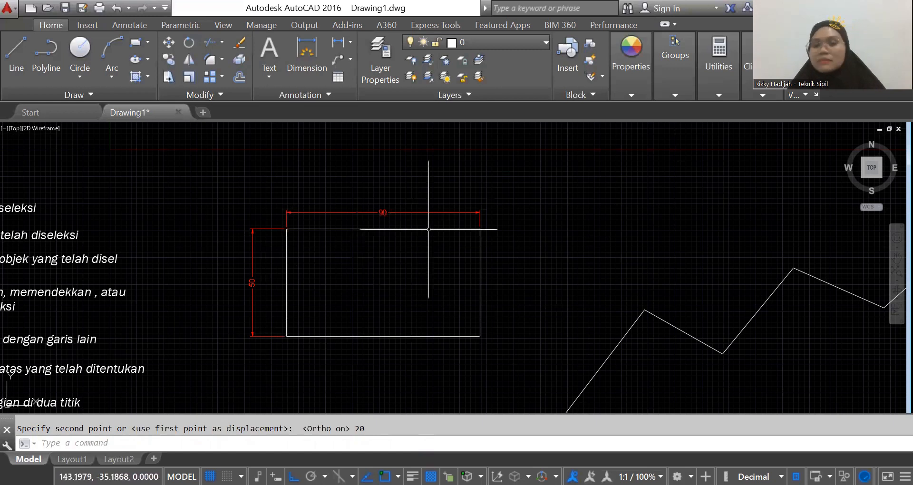
Step: Turn Ortho mode off and draw a line from the small triangle's left corner to the midpoint of its longest side
middle_drag(423, 317, 381, 191)
scroll(416, 318, down, 2)
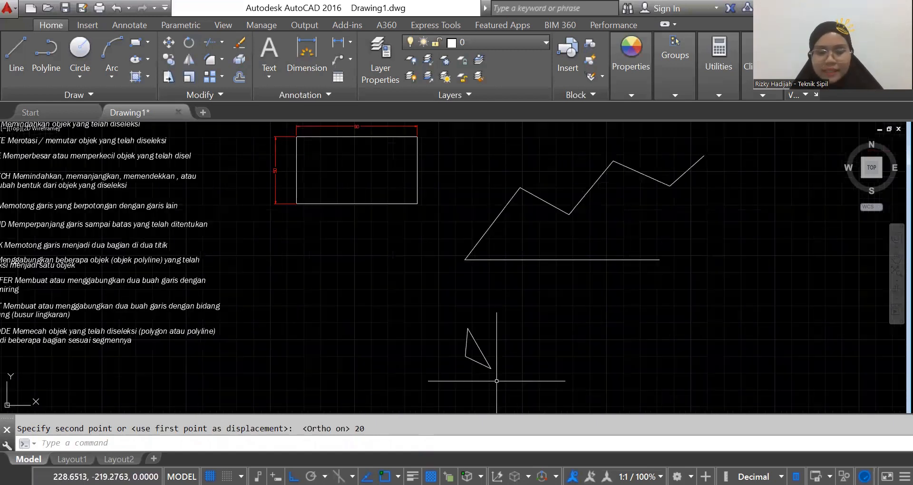
scroll(495, 366, up, 6)
scroll(453, 341, up, 2)
middle_drag(453, 340, 380, 359)
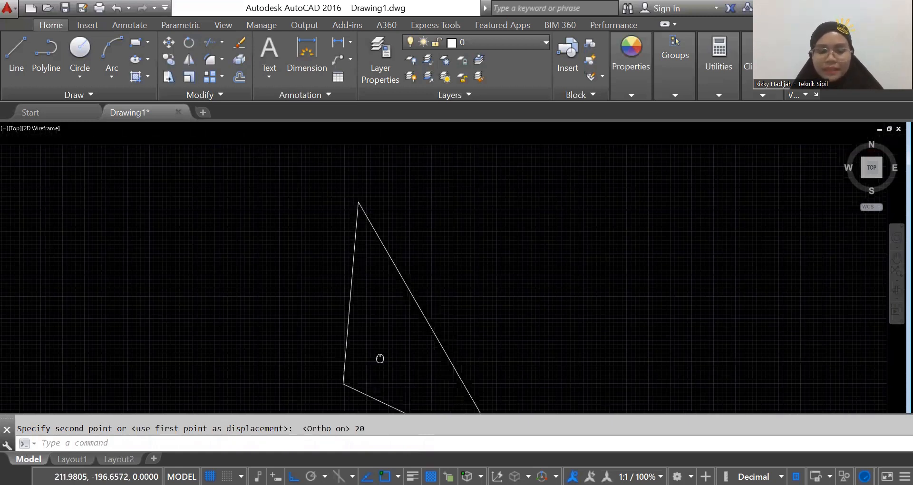
middle_drag(379, 359, 396, 268)
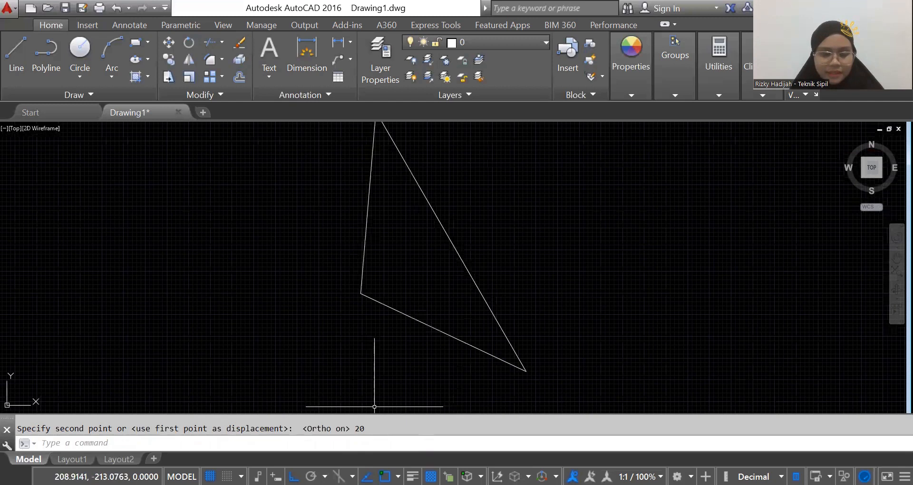
key(F8)
text(l)
key(Return)
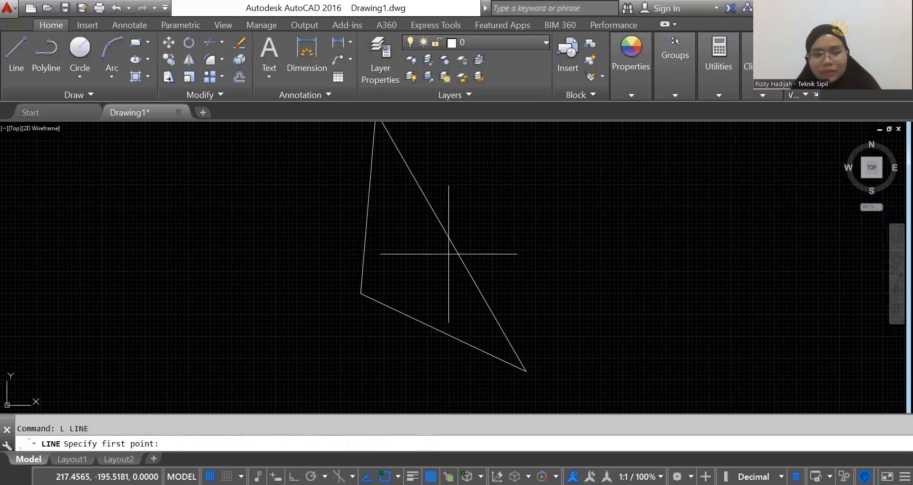
click(361, 292)
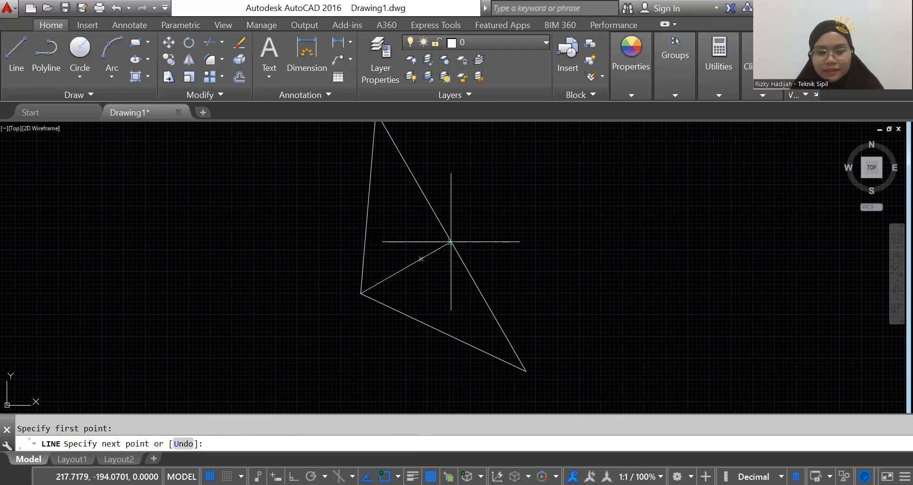
click(449, 242)
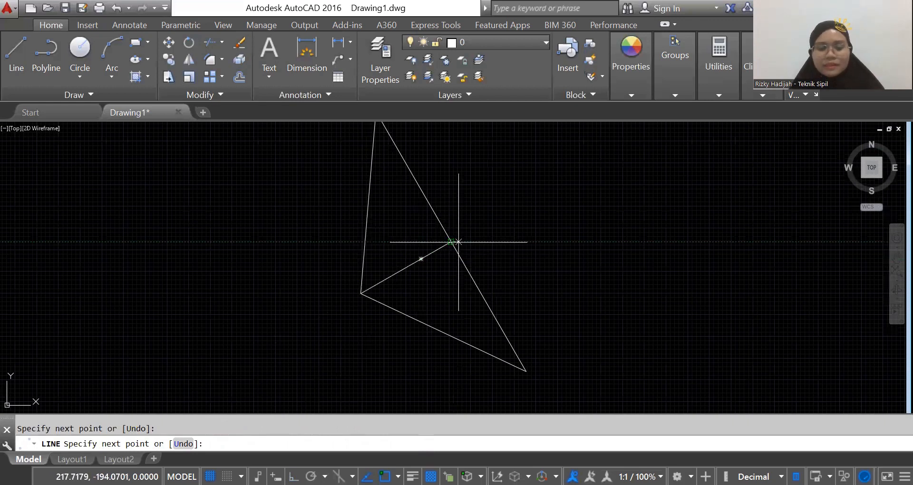
key(Return)
Step: Stretch the triangle's left corner, with the attached line end, 10 units along that line toward the longest side
middle_drag(392, 315, 480, 267)
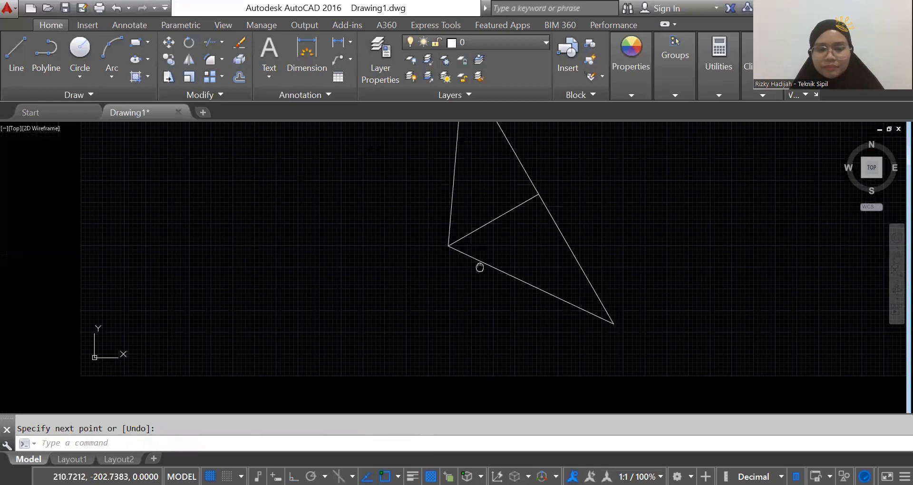
scroll(480, 268, down, 2)
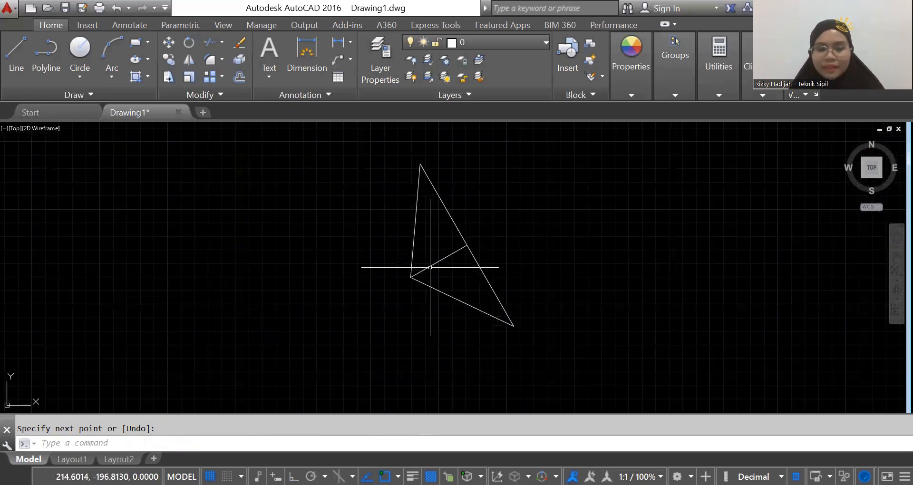
scroll(426, 258, up, 3)
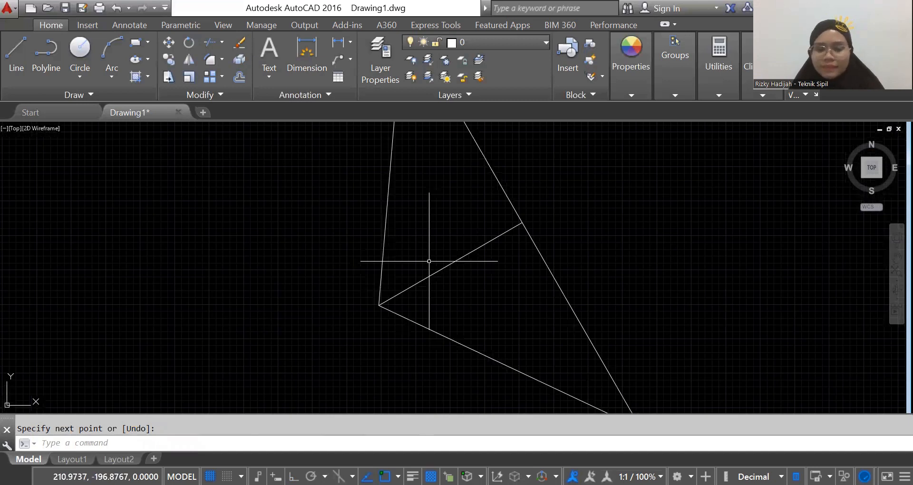
scroll(427, 293, down, 2)
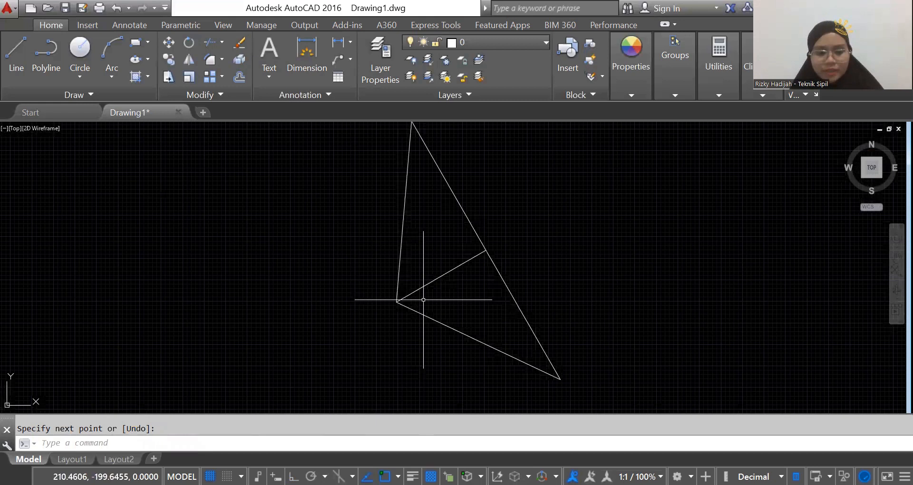
text(s)
key(Return)
click(410, 331)
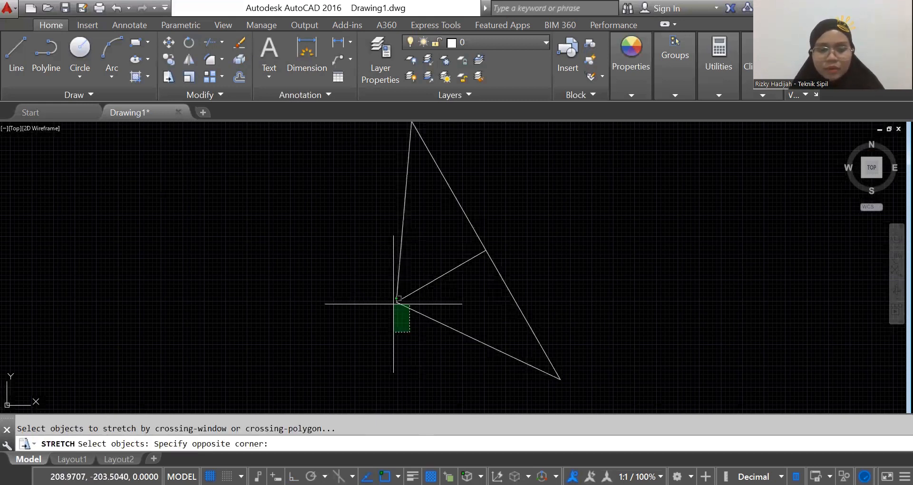
click(381, 260)
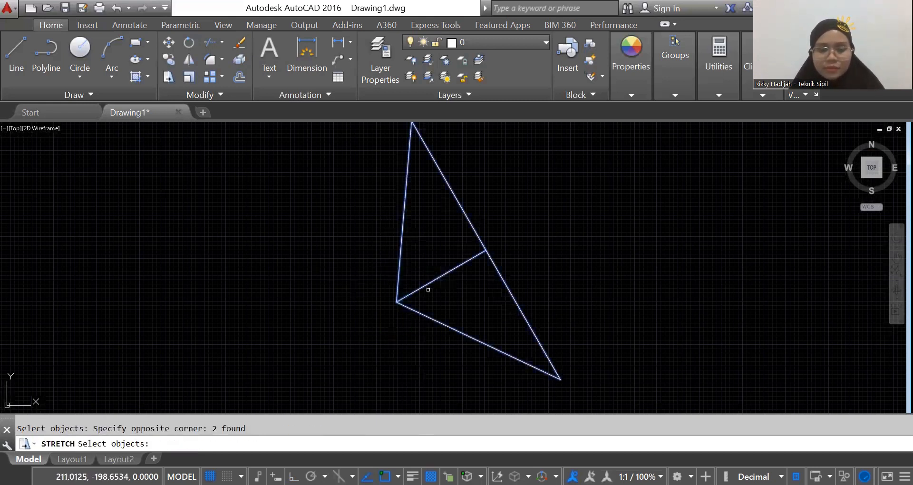
key(Return)
click(396, 301)
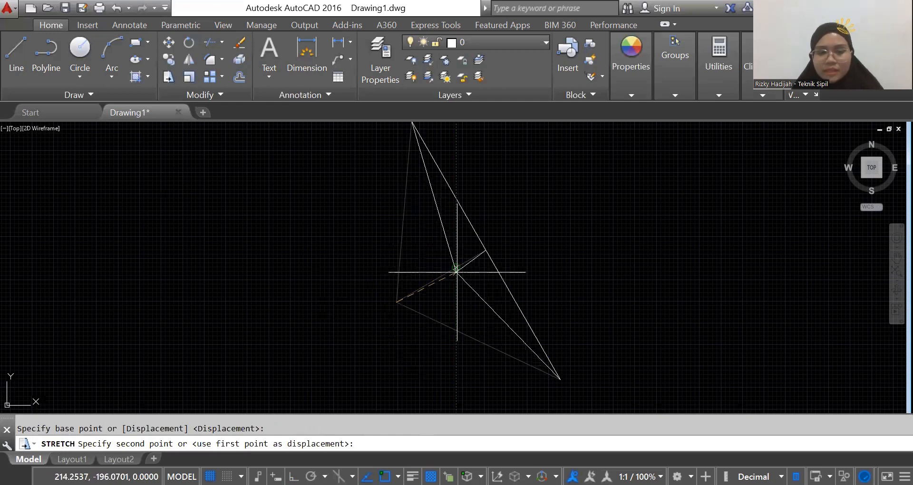
text(10)
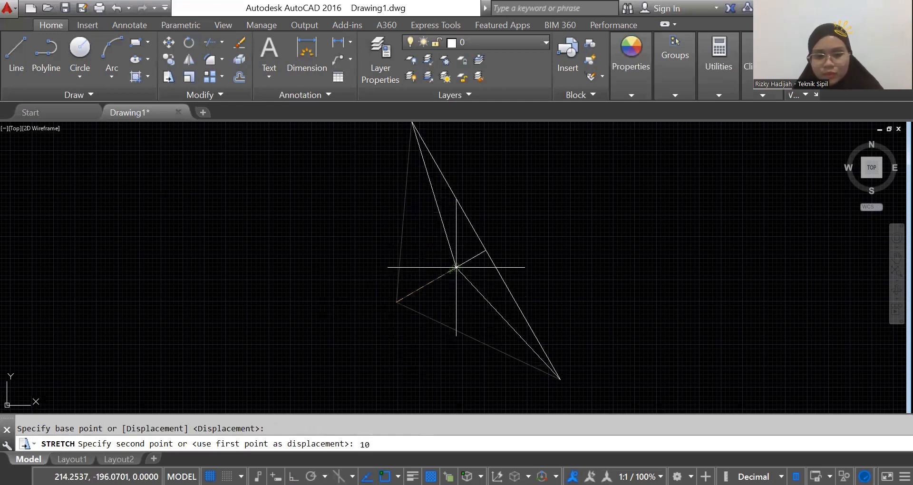
key(Return)
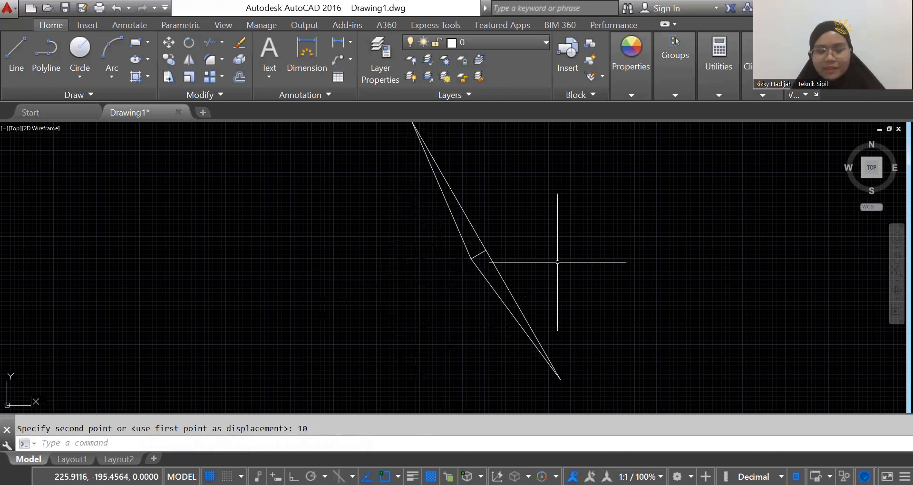
Step: Read the TRIM description in the command notes and look over the zigzag shape with its baseline
middle_drag(521, 282, 466, 328)
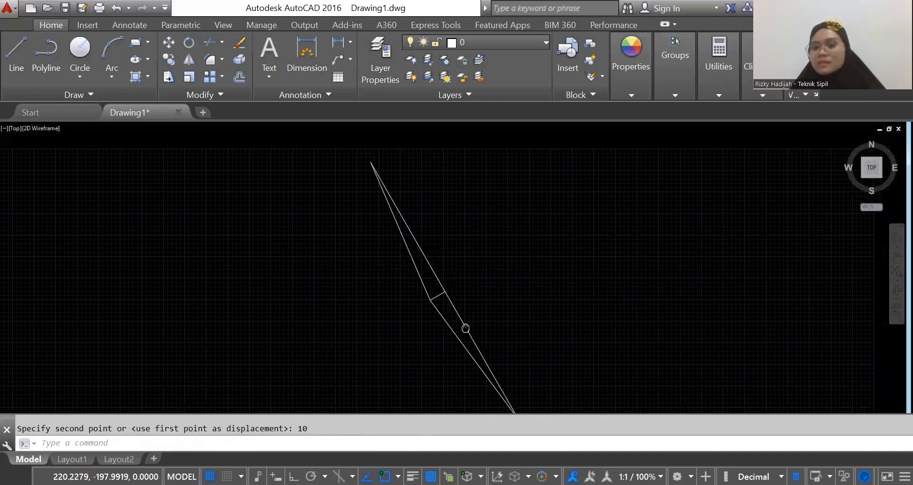
scroll(480, 304, down, 2)
scroll(477, 303, down, 5)
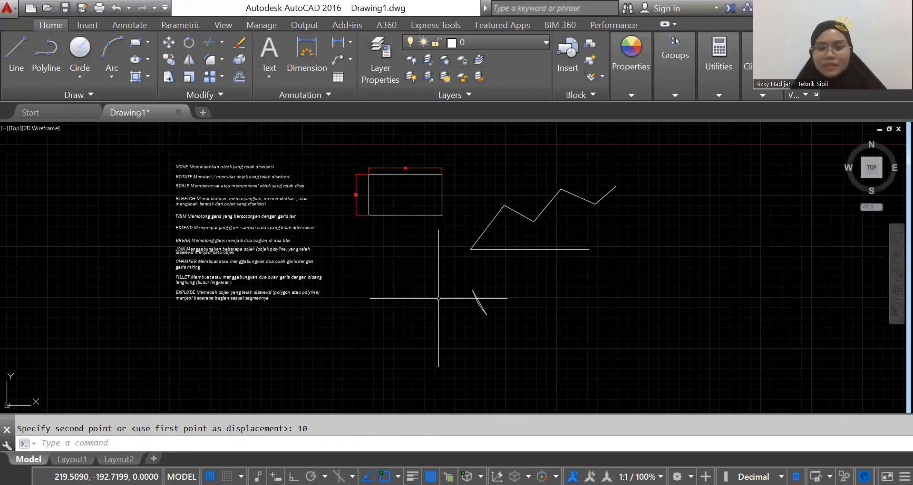
middle_drag(439, 298, 486, 289)
scroll(256, 257, up, 6)
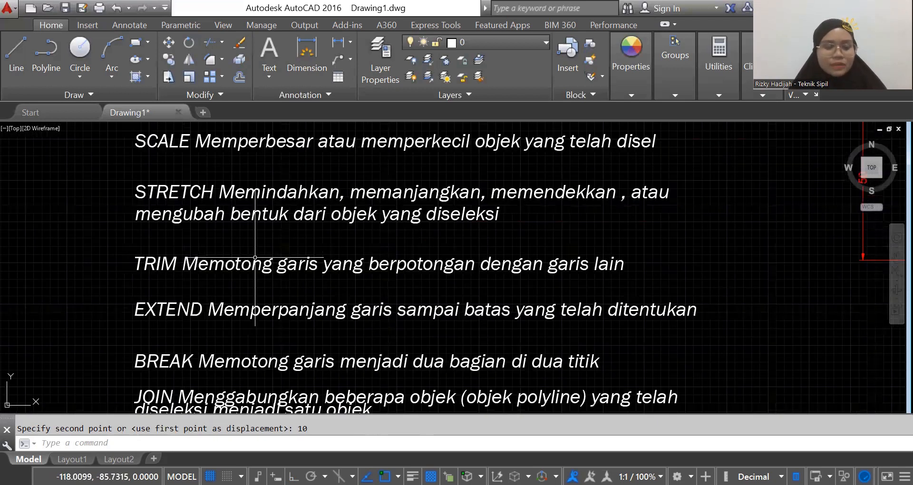
middle_drag(198, 245, 154, 250)
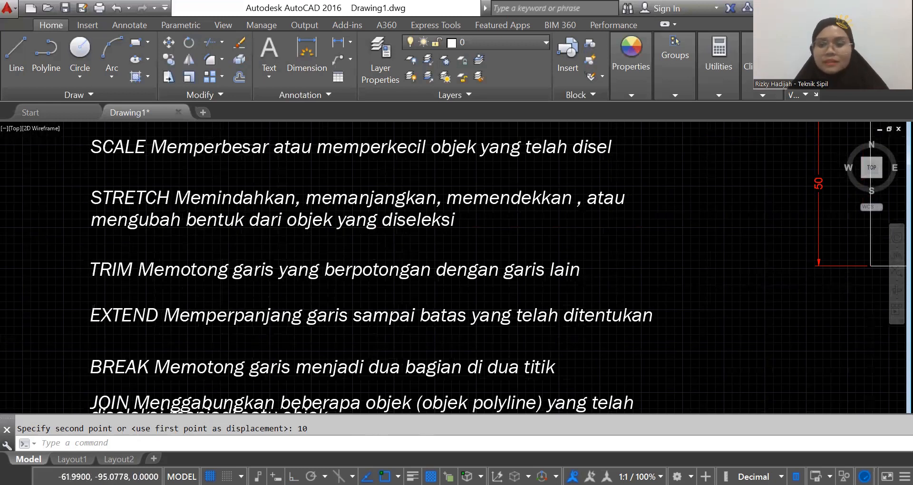
scroll(347, 254, down, 5)
middle_drag(427, 284, 319, 252)
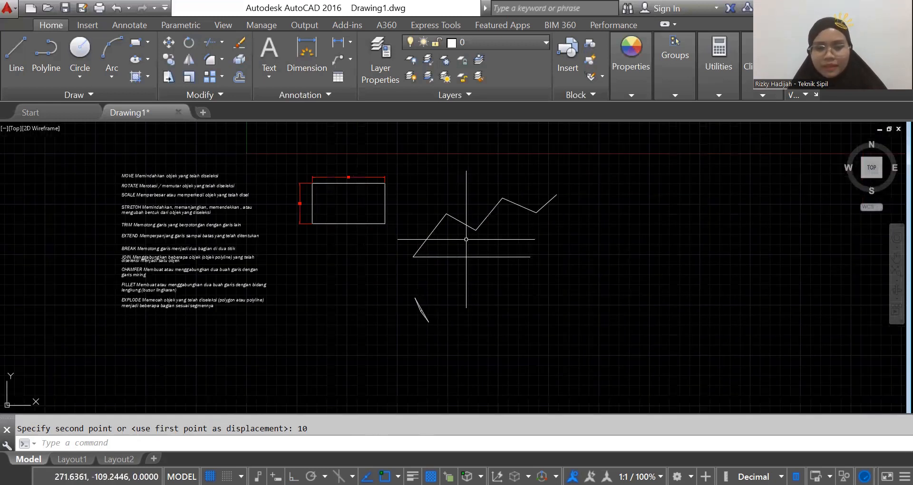
Step: Draw a slanted line about 115 units long that crosses the zigzag's third segment and the baseline
scroll(466, 239, up, 2)
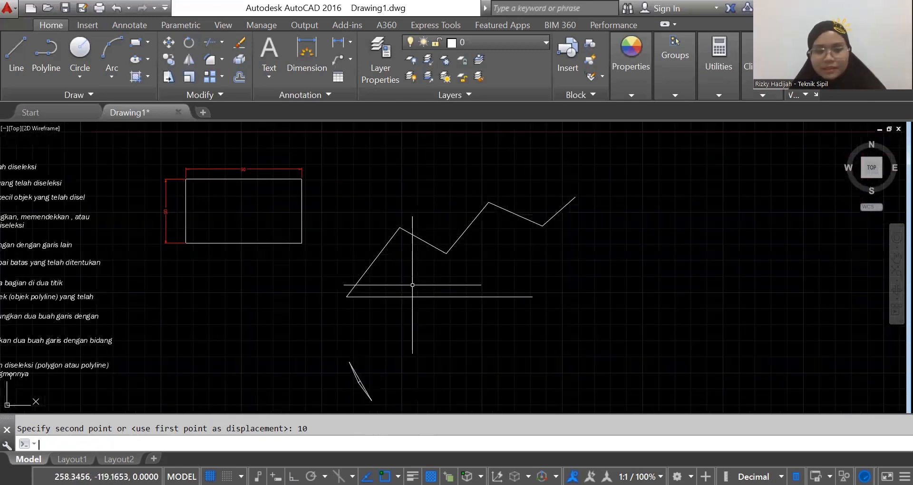
text(l)
key(Return)
click(442, 181)
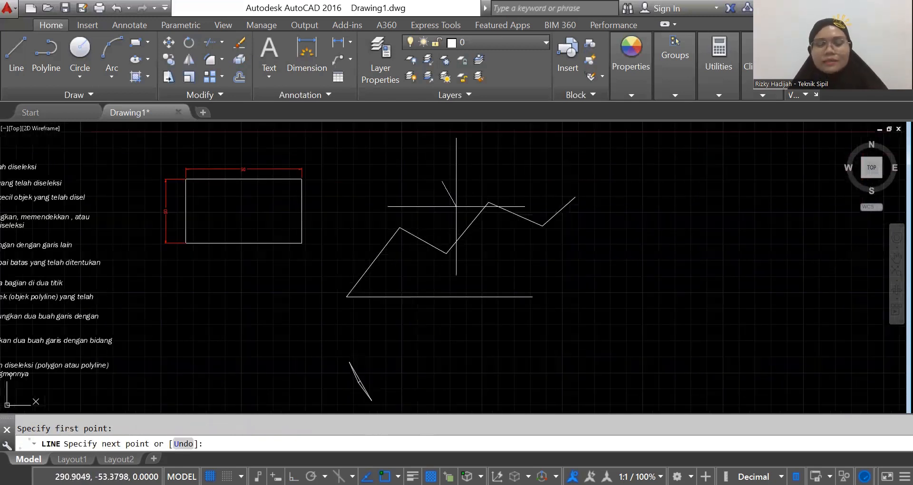
click(490, 321)
key(Return)
middle_drag(551, 302, 555, 324)
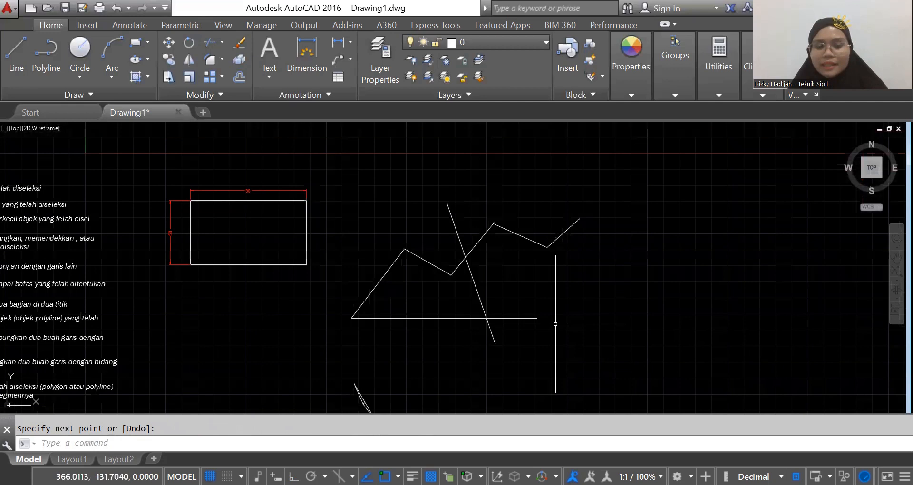
scroll(555, 323, up, 2)
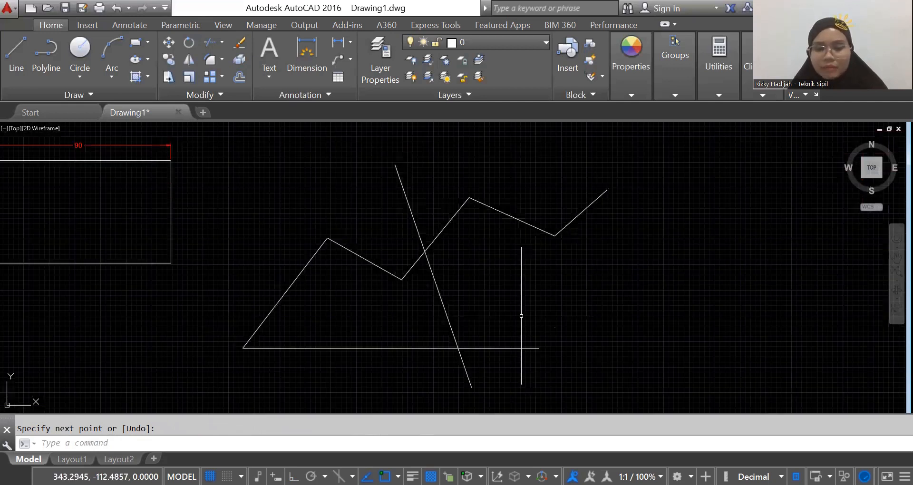
middle_drag(440, 228, 444, 245)
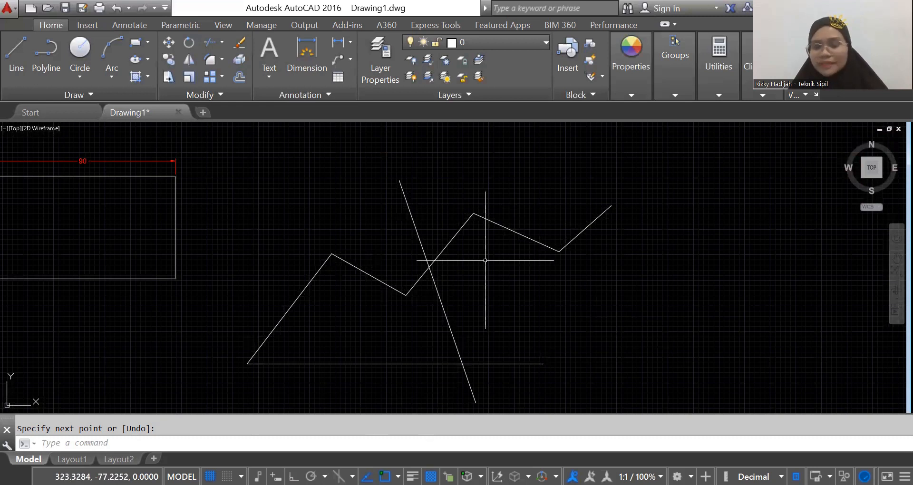
Step: Trim the baseline and the zigzag's third segment on the right side of the slanted line, using that line as the cutting edge
click(338, 445)
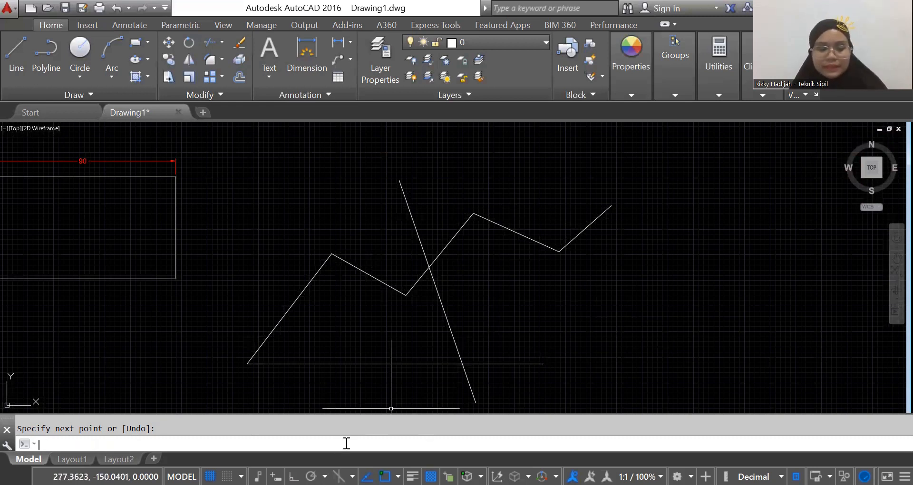
text(tr)
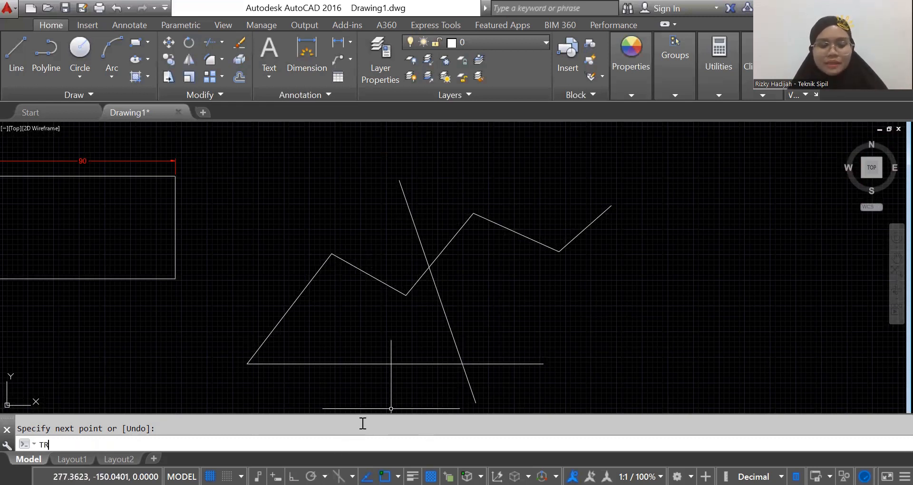
key(Return)
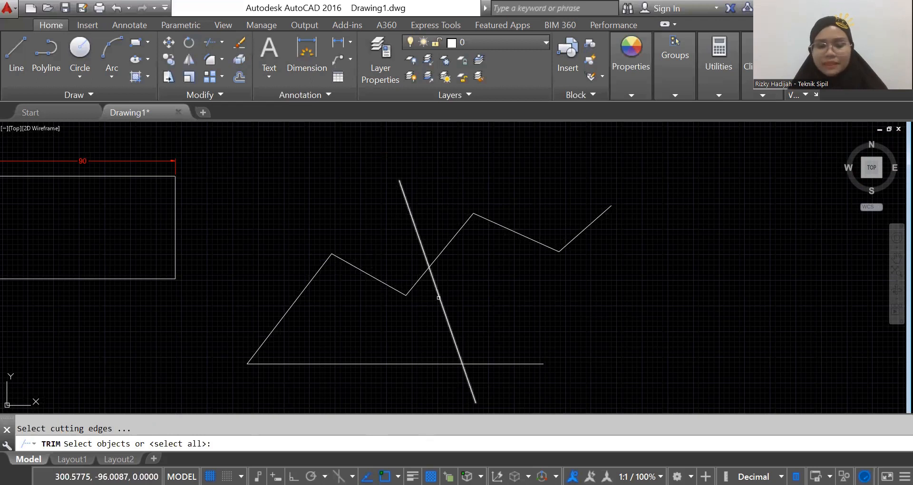
click(439, 298)
key(Return)
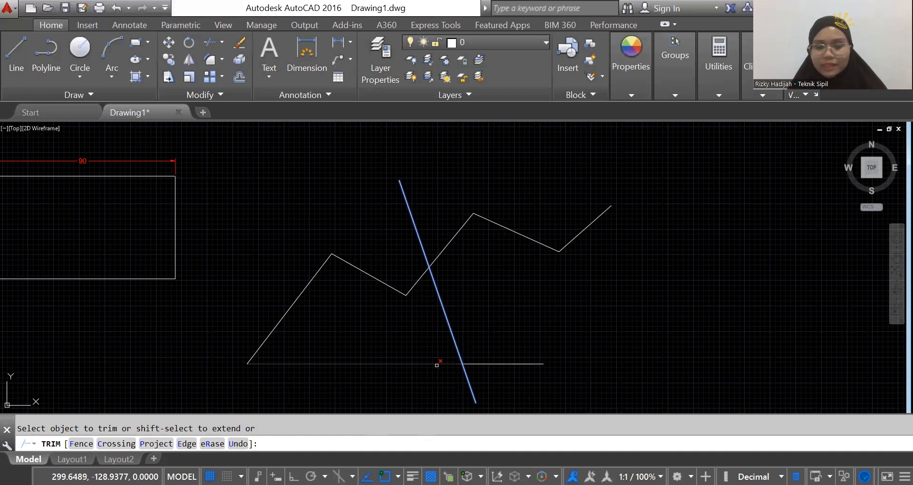
click(506, 363)
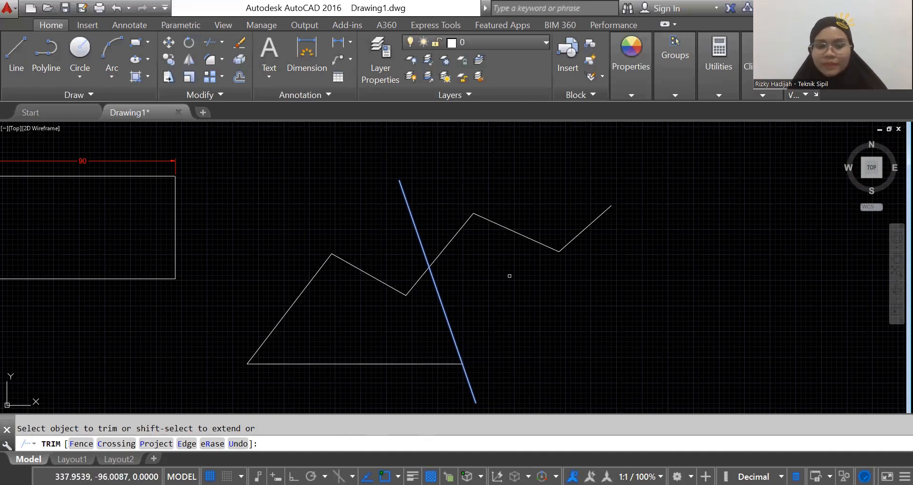
click(447, 246)
key(Return)
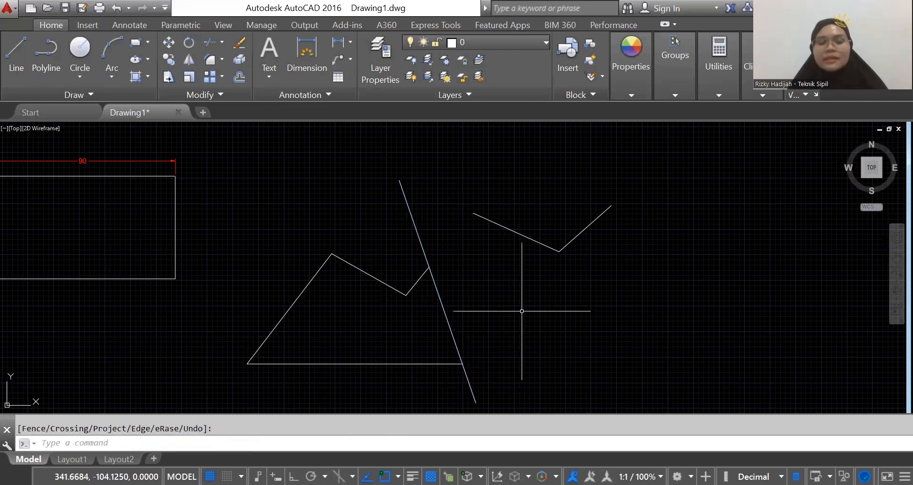
Step: Read the EXTEND description in the command notes and return to the trimmed zigzag shape
middle_drag(525, 307, 514, 275)
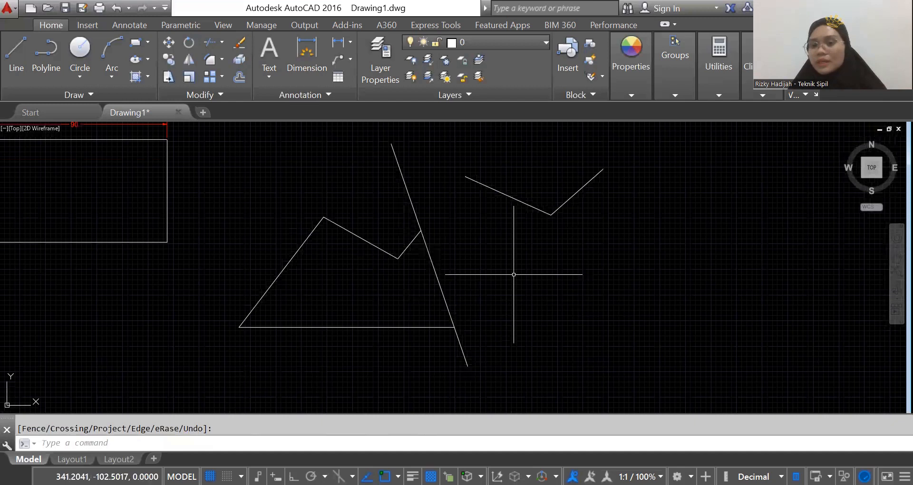
scroll(556, 316, down, 2)
scroll(556, 316, down, 2)
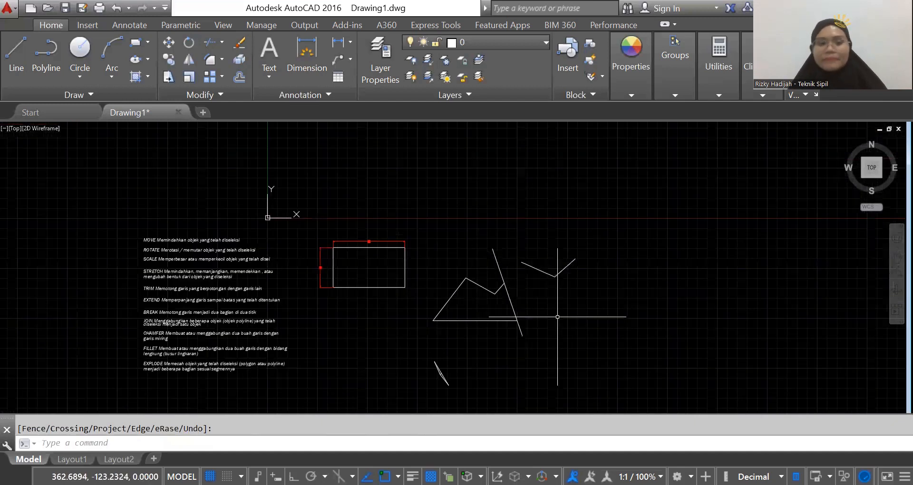
scroll(182, 254, up, 4)
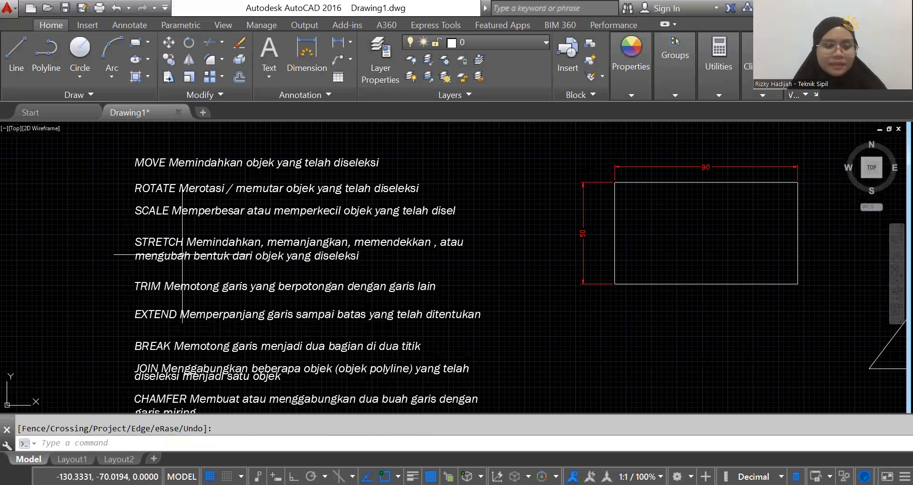
scroll(182, 257, up, 4)
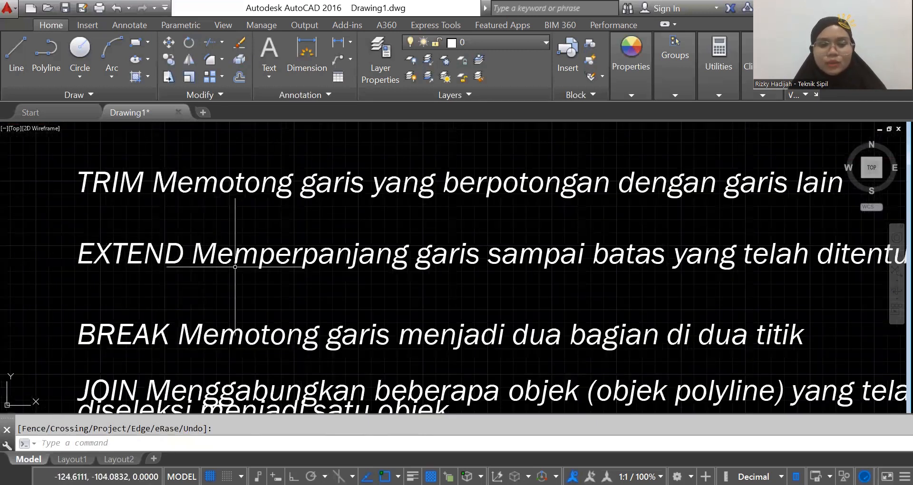
scroll(235, 267, down, 2)
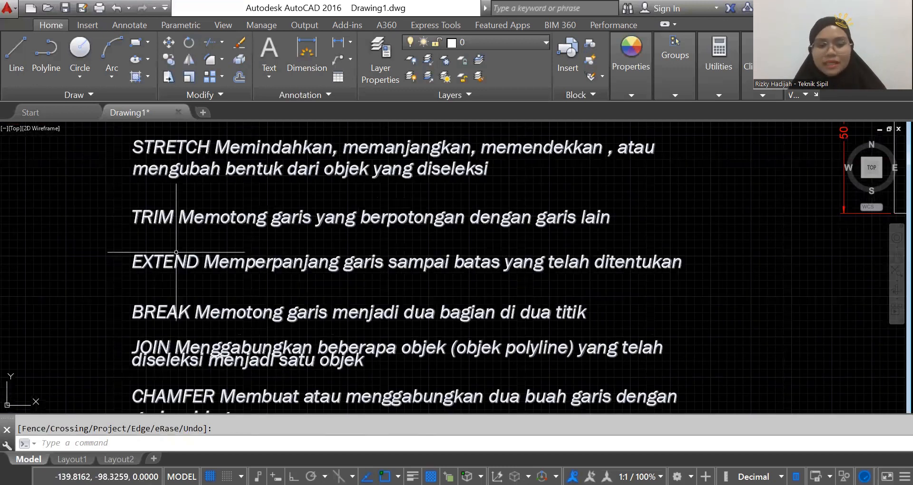
scroll(399, 300, down, 2)
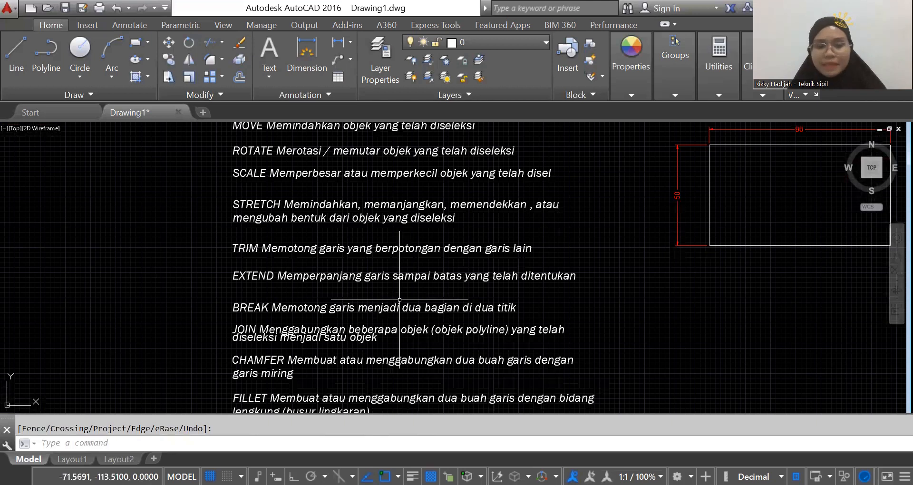
mouse_move(399, 299)
middle_down()
mouse_move(572, 327)
mouse_move(546, 336)
middle_up()
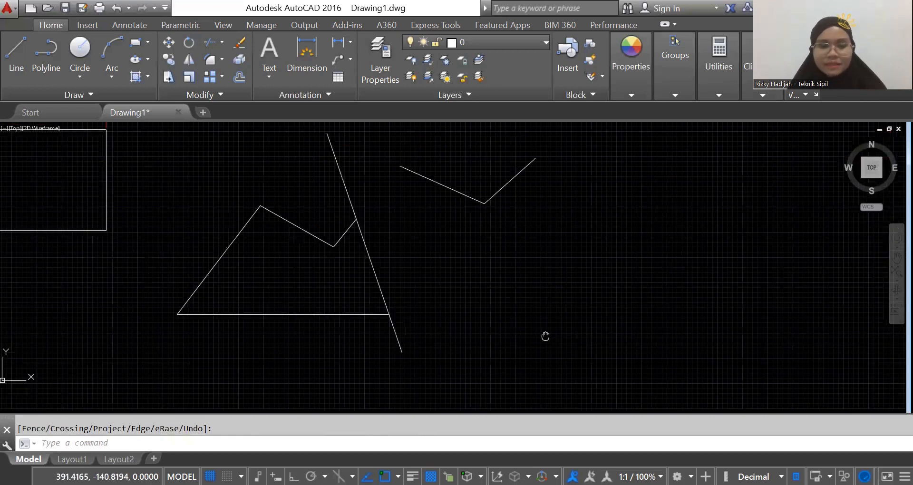
Step: Erase the slanted line that served as the cutting edge
middle_drag(545, 336, 541, 330)
key(Escape)
click(492, 302)
text(E)
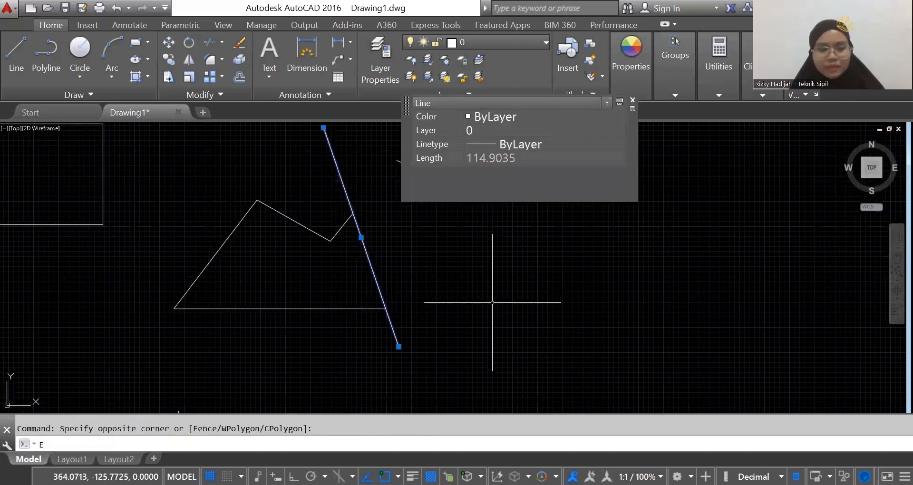
key(Return)
middle_drag(454, 348, 461, 361)
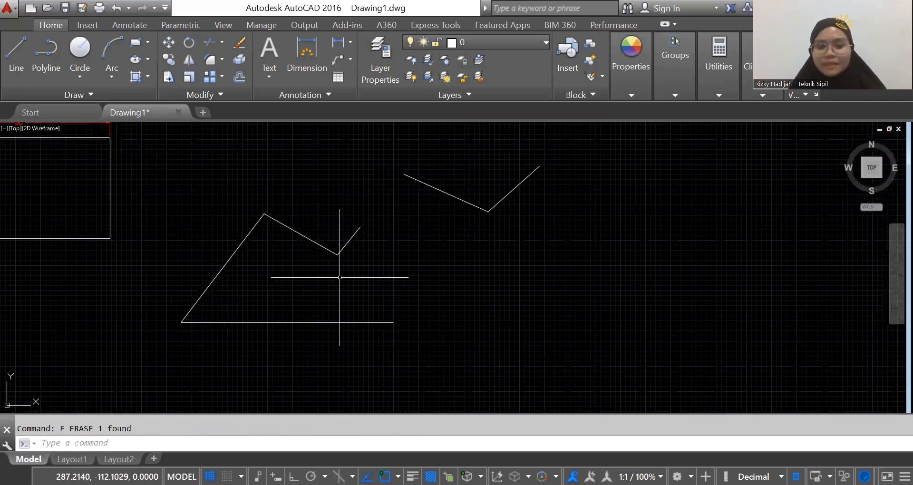
Step: Stretch the free left end of the detached upper line up and to the left, making the line about 61 units long
click(406, 177)
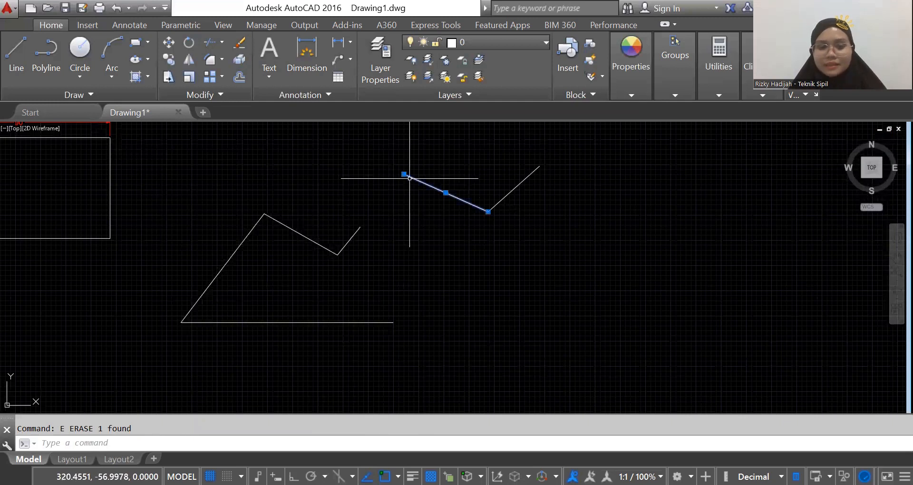
click(407, 175)
click(376, 160)
key(Escape)
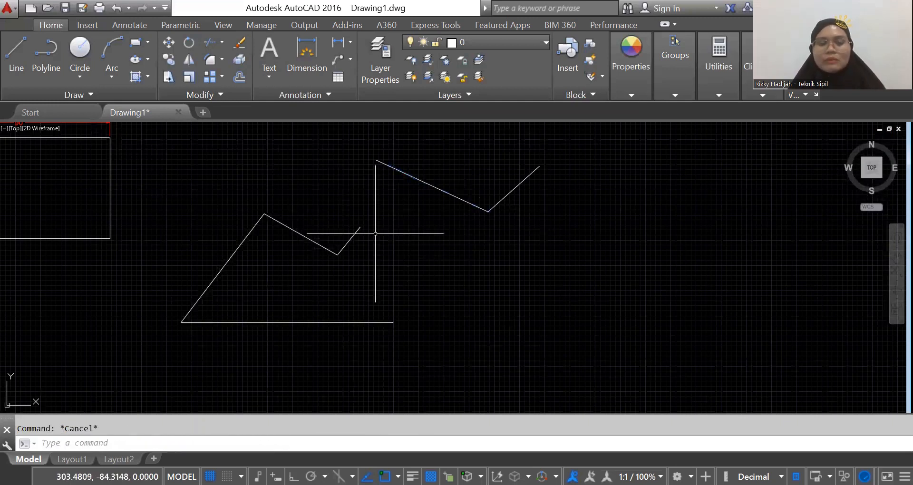
Step: Try to extend the short trimmed zigzag segment with the detached upper line as the boundary edge
scroll(345, 242, up, 2)
middle_drag(343, 243, 350, 298)
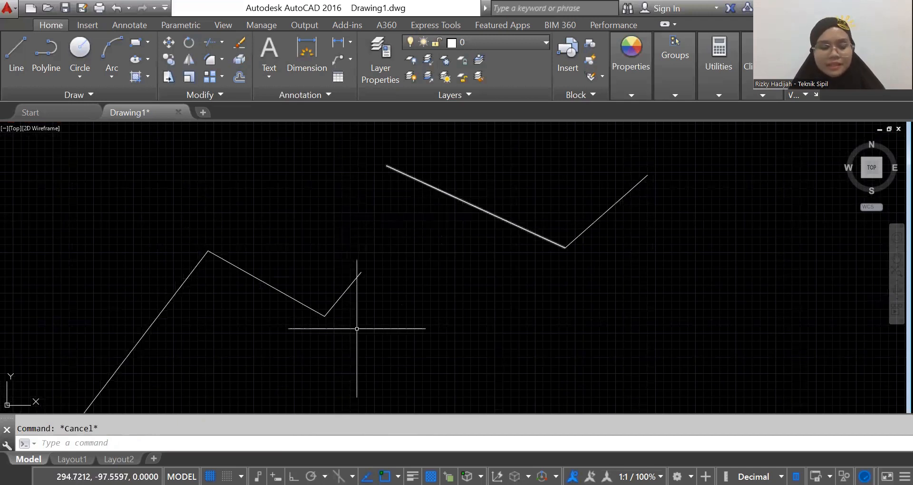
text(EX)
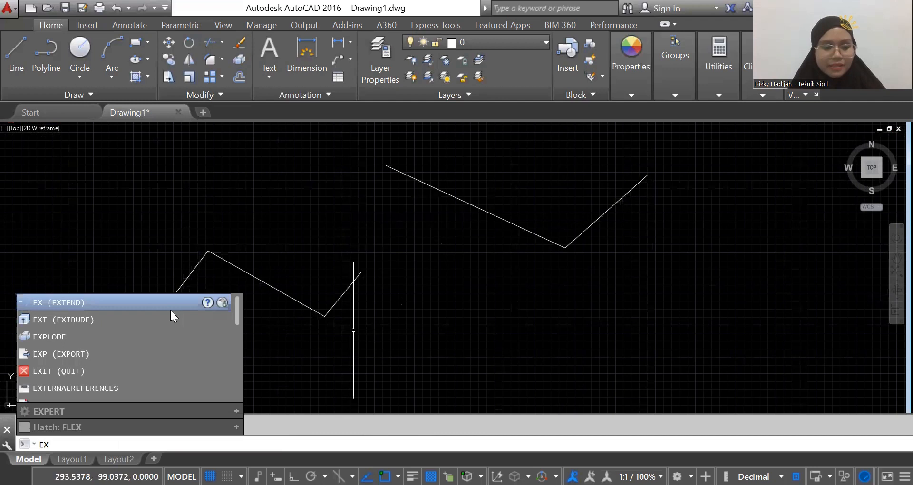
click(141, 303)
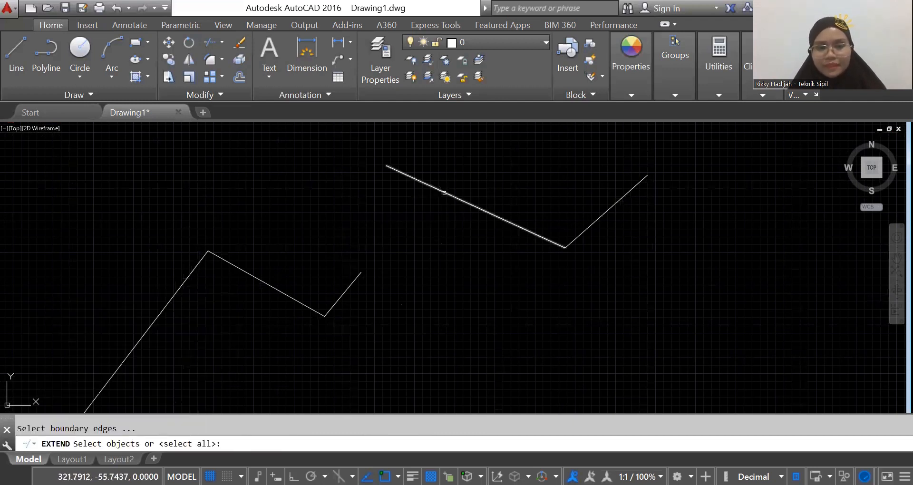
click(444, 193)
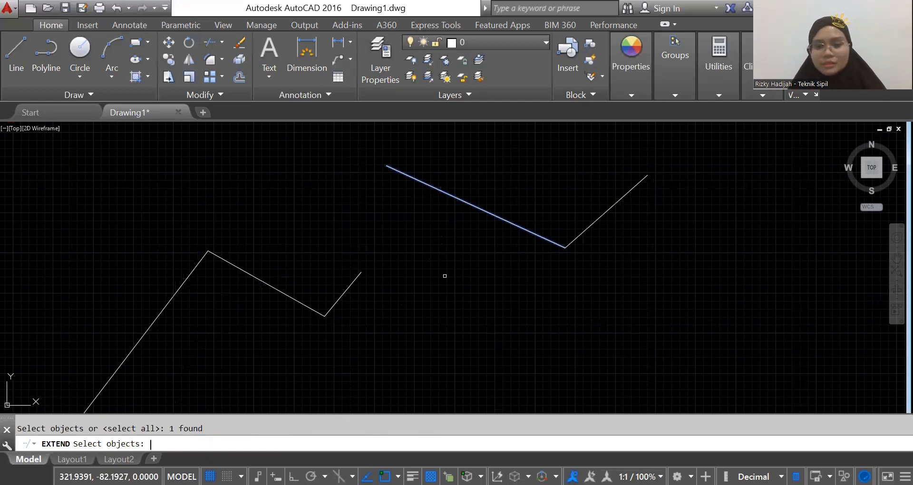
key(Return)
click(344, 290)
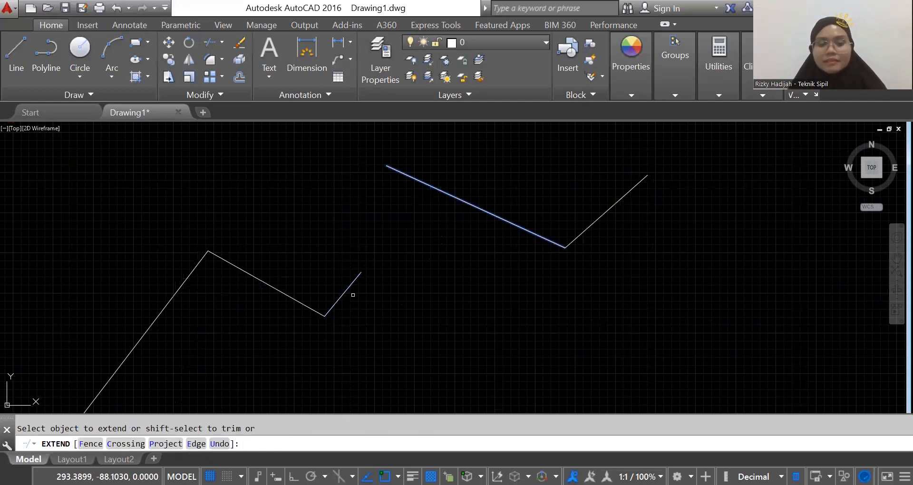
key(Escape)
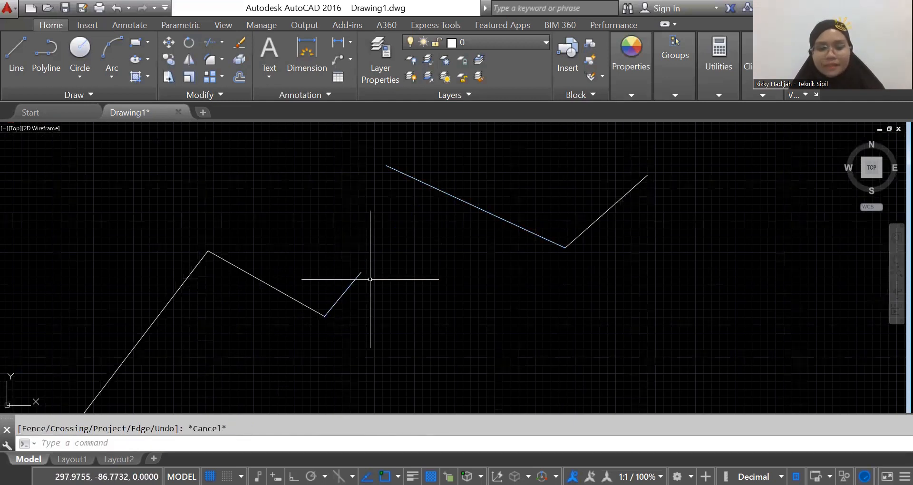
Step: Stretch the upper line's free left end much farther up and to the left, past the zigzag's first peak
middle_drag(432, 240, 456, 325)
click(431, 262)
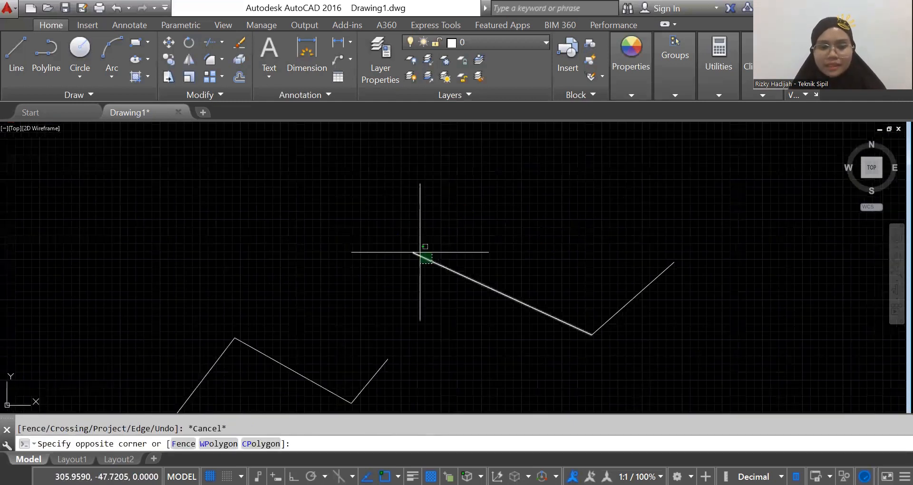
click(413, 252)
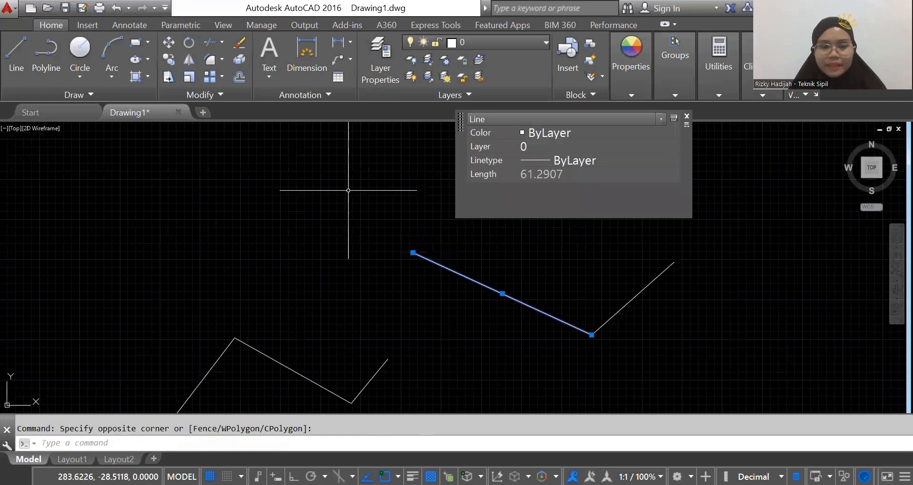
click(412, 252)
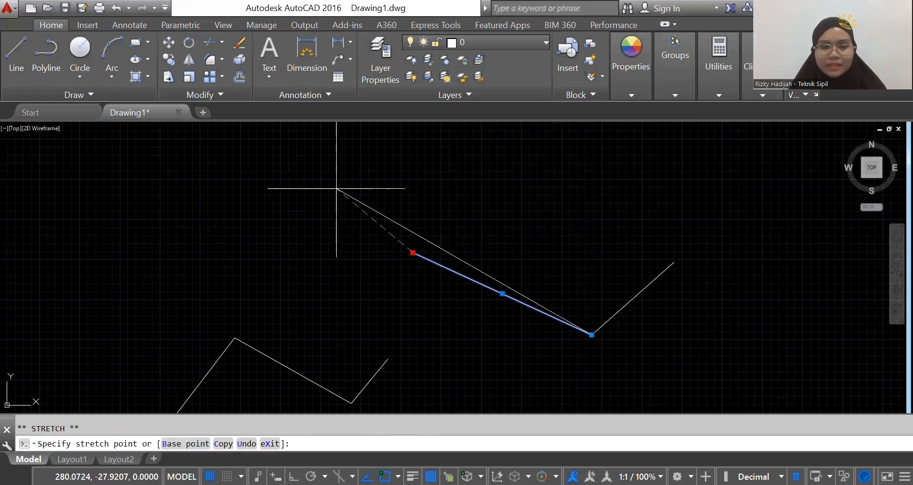
click(295, 167)
key(Escape)
key(Escape)
Step: Extend the short trimmed segment and the zigzag's first sloping segment up to the long upper line as the boundary edge
middle_drag(450, 306, 438, 264)
text(EX)
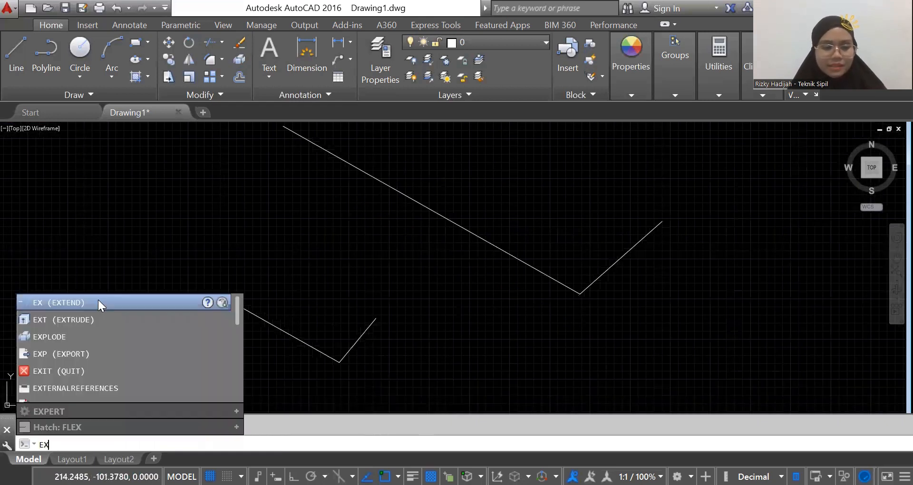
click(98, 299)
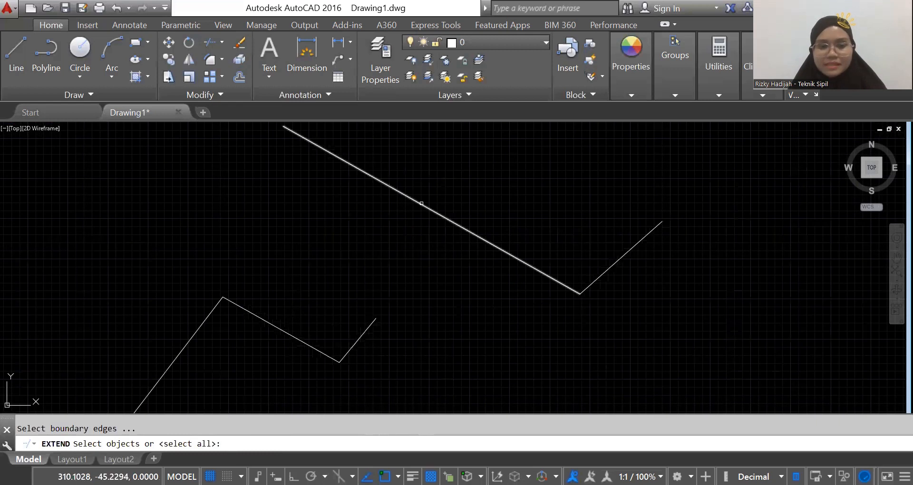
click(421, 204)
key(Return)
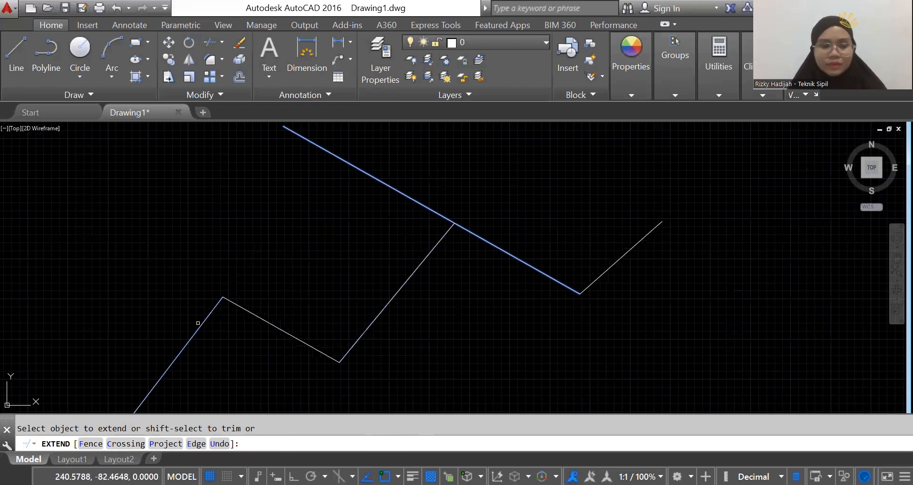
click(207, 317)
click(209, 314)
click(204, 320)
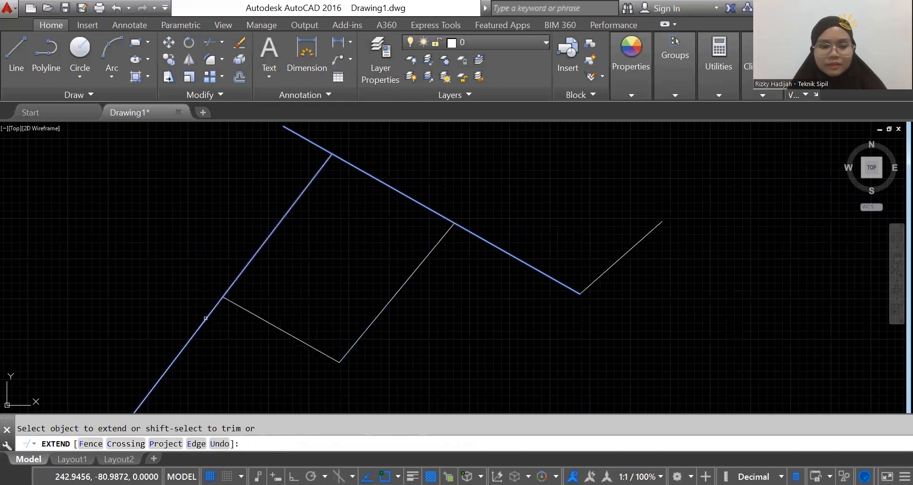
Step: Draw a steep line from the upper line's lower right end down past the level of the horizontal base line
scroll(334, 290, down, 2)
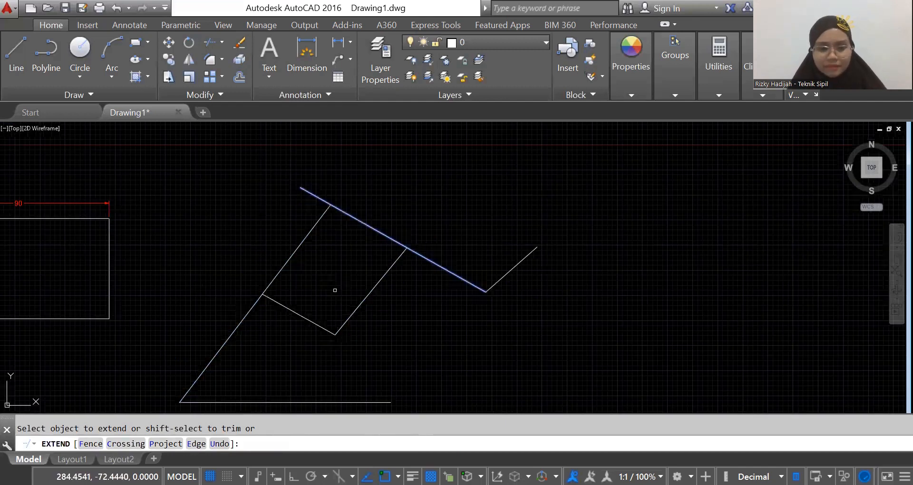
key(Return)
mouse_move(478, 391)
middle_down()
mouse_move(484, 369)
mouse_move(458, 299)
middle_up()
text(L)
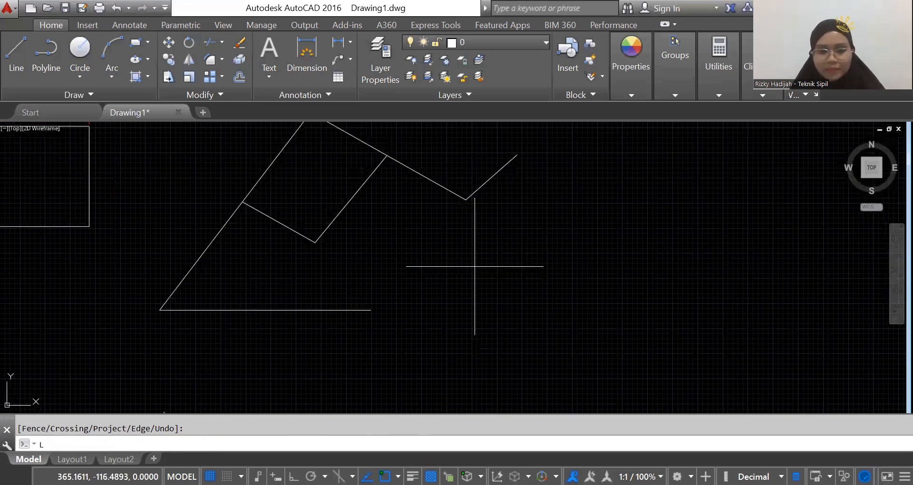
key(Return)
click(465, 200)
click(485, 362)
key(Return)
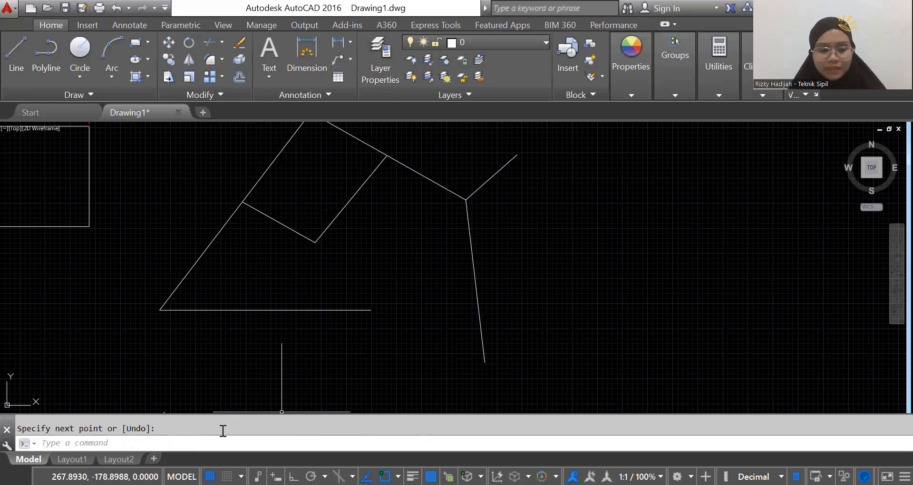
Step: Extend the horizontal base line's right end until it meets the new steep line
click(206, 440)
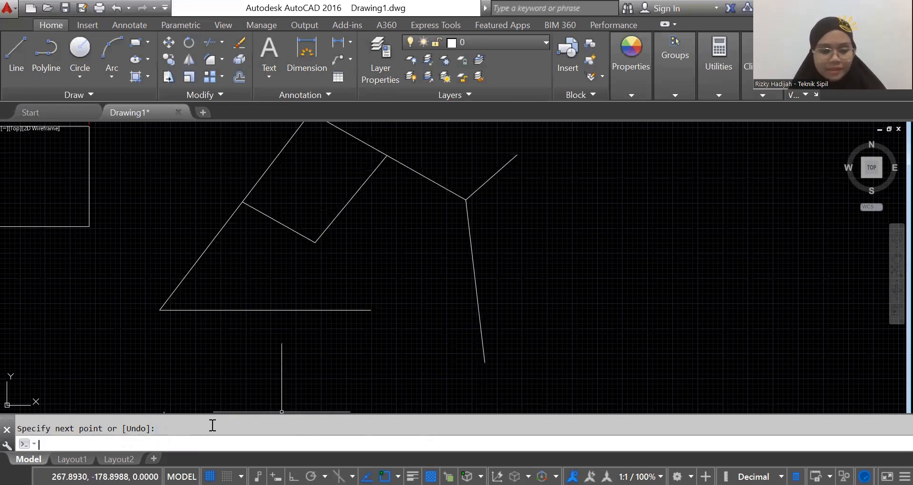
text(EX)
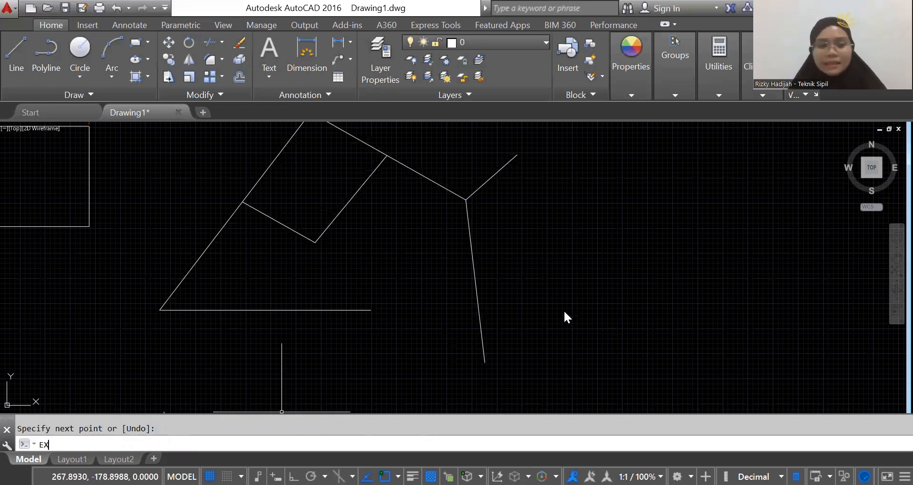
key(Return)
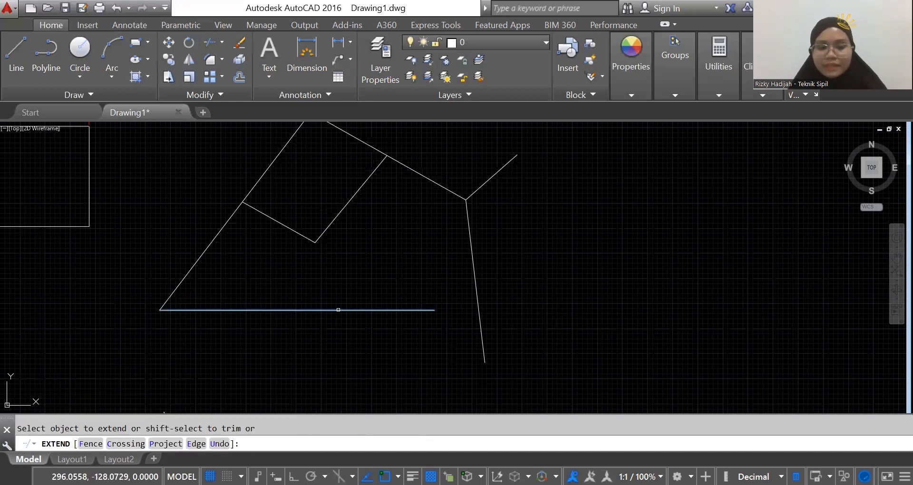
click(356, 310)
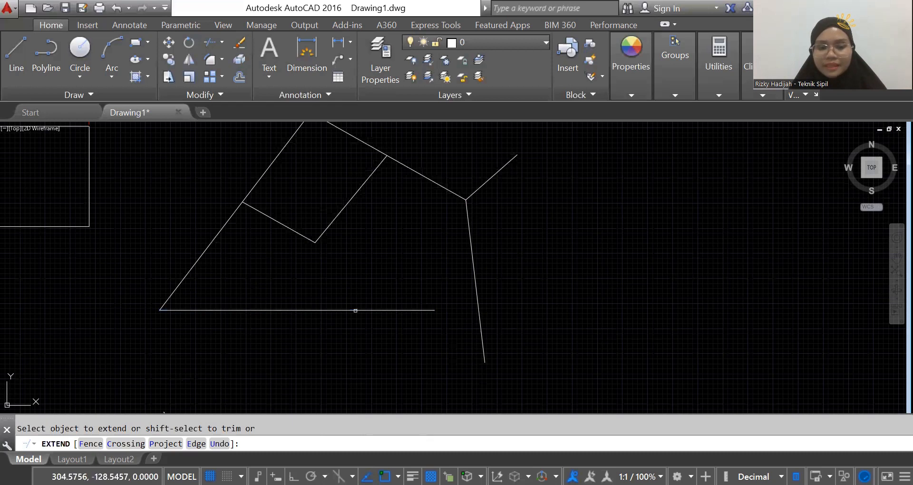
click(405, 310)
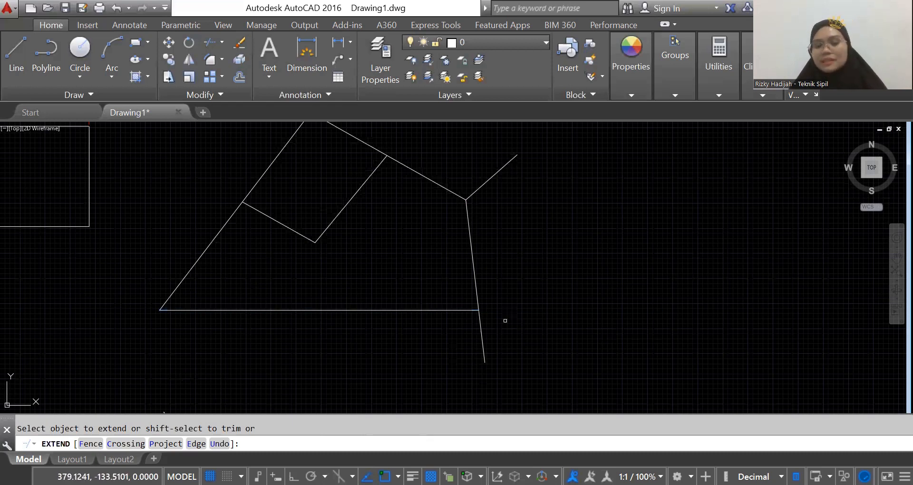
key(Return)
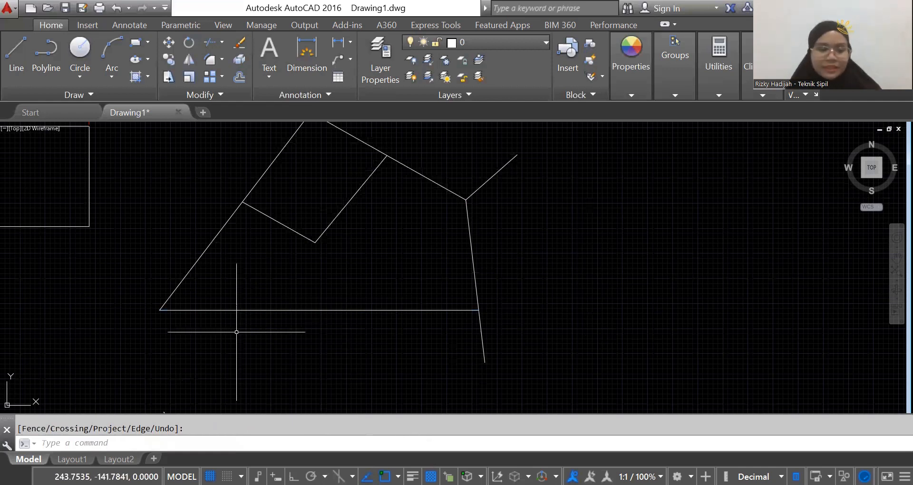
Step: Read the BREAK description in the list of modify commands
scroll(377, 320, down, 3)
middle_drag(206, 305, 501, 285)
middle_drag(197, 205, 228, 237)
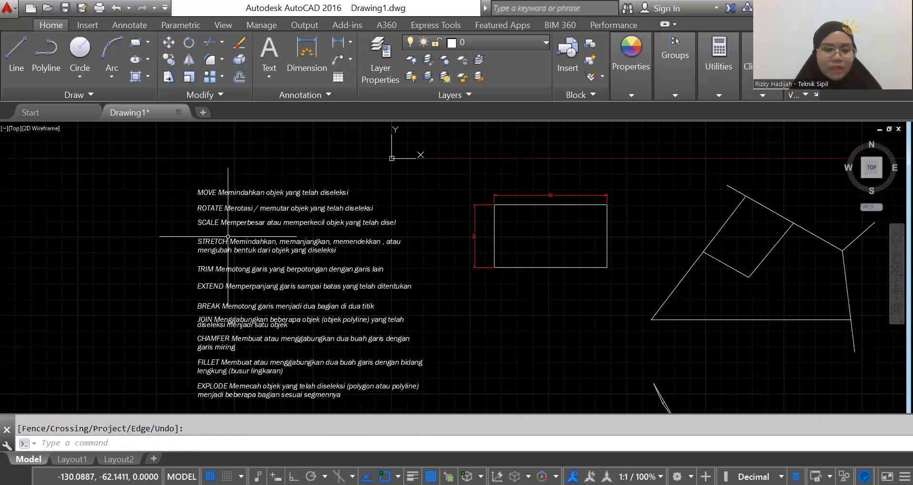
scroll(228, 236, up, 2)
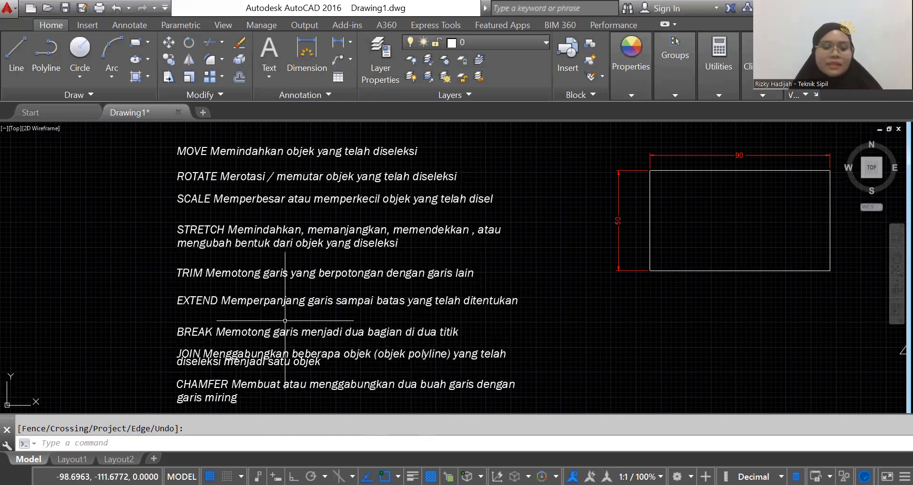
middle_drag(255, 354, 246, 265)
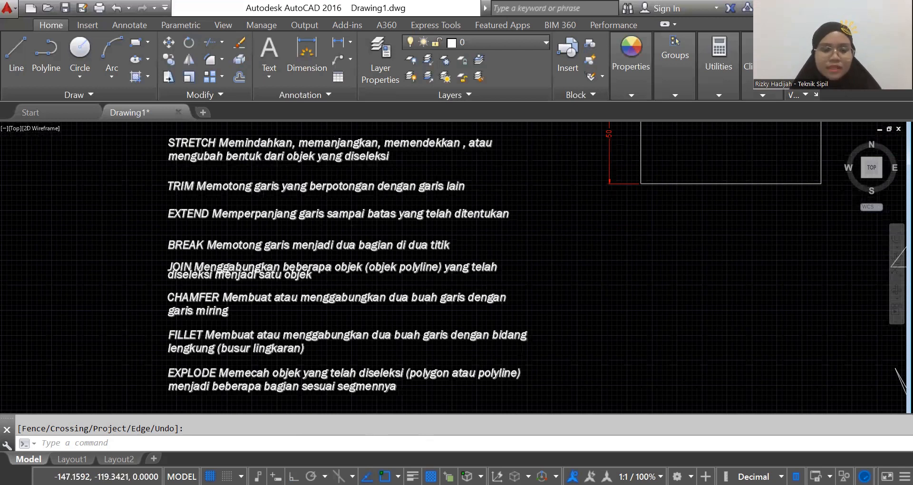
scroll(244, 236, up, 2)
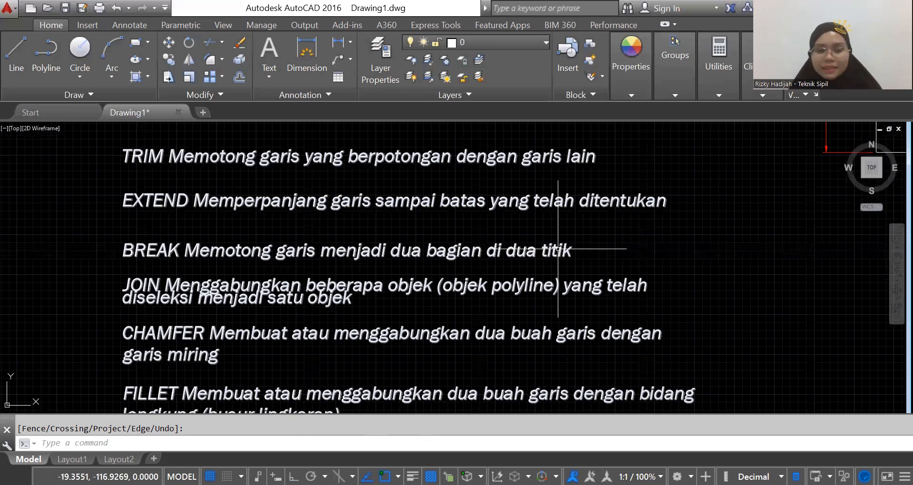
Step: Stretch the base line's right end horizontally beyond the steep line so that the two lines cross
scroll(415, 301, down, 4)
mouse_move(415, 302)
middle_down()
mouse_move(347, 289)
mouse_move(369, 320)
middle_up()
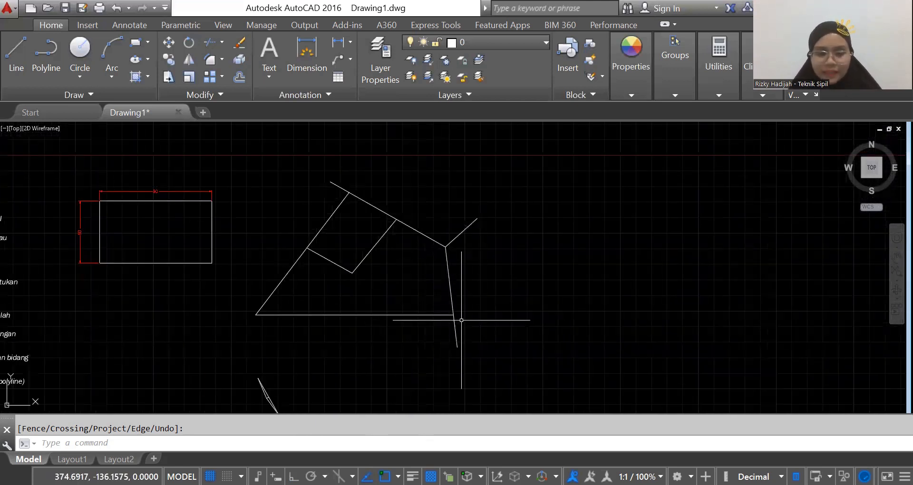
click(427, 313)
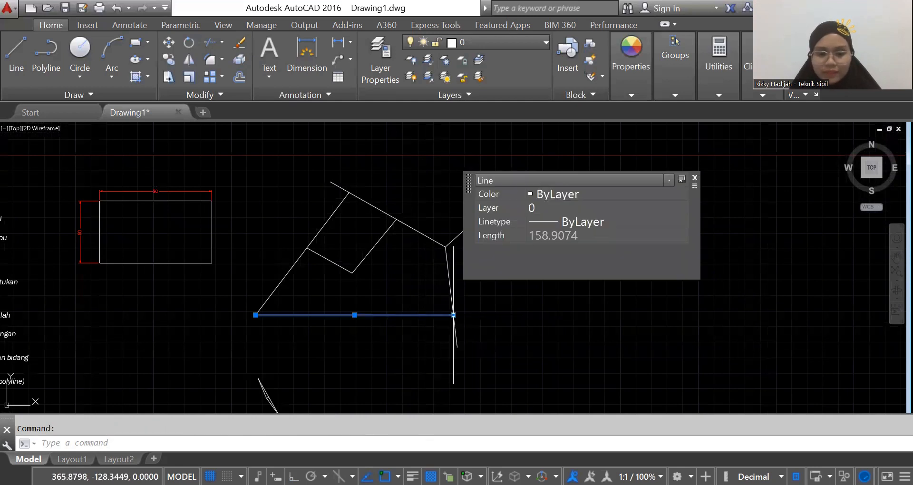
click(453, 314)
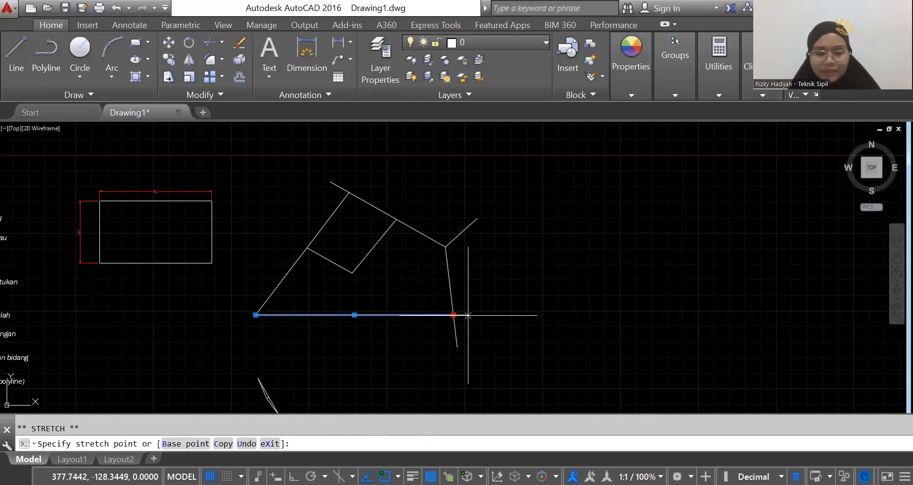
click(498, 315)
key(Escape)
scroll(456, 315, up, 4)
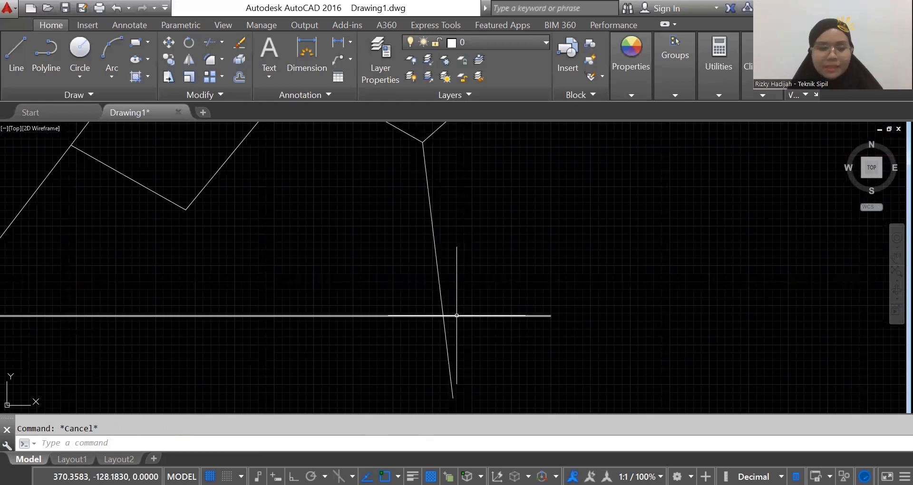
Step: Break the base line at two points left of the steep line, removing the middle portion between them
scroll(456, 316, down, 2)
middle_drag(358, 324, 356, 324)
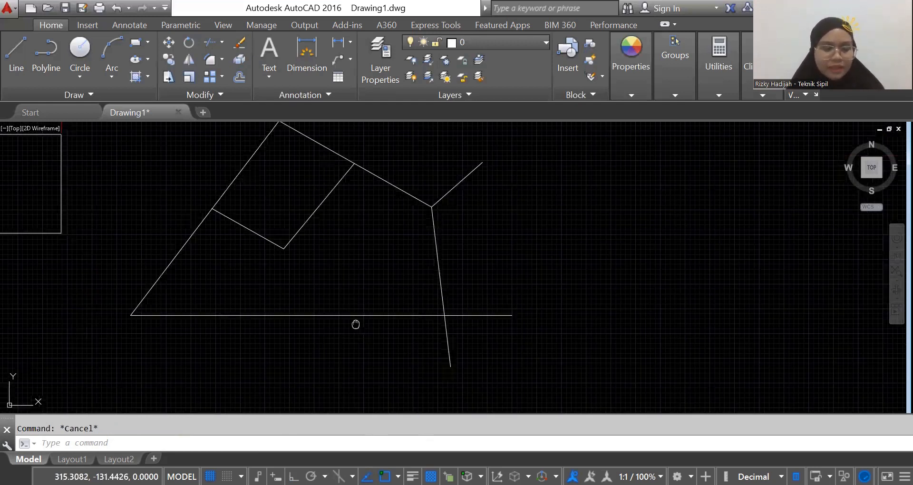
middle_drag(268, 325, 361, 364)
text(br)
key(Return)
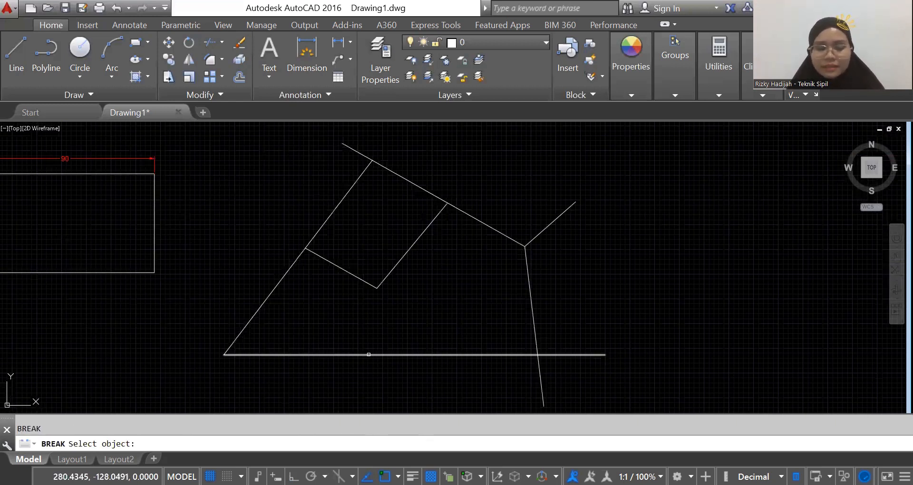
click(369, 354)
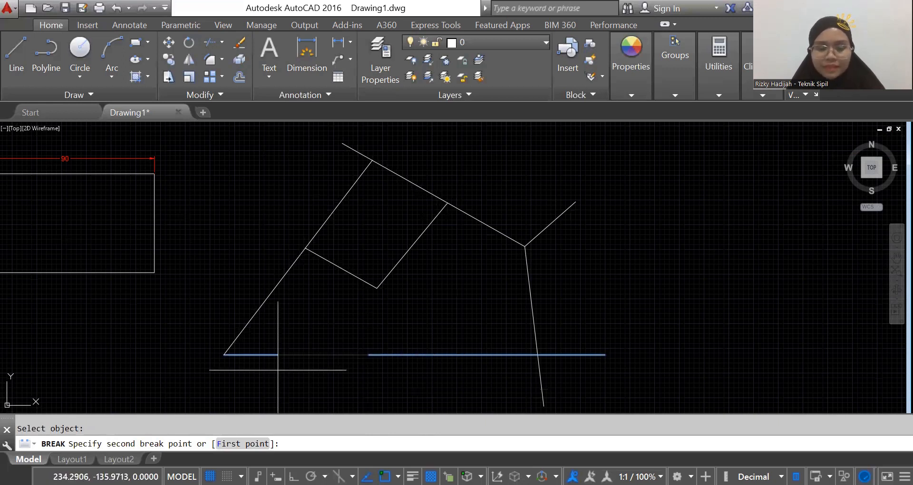
click(497, 372)
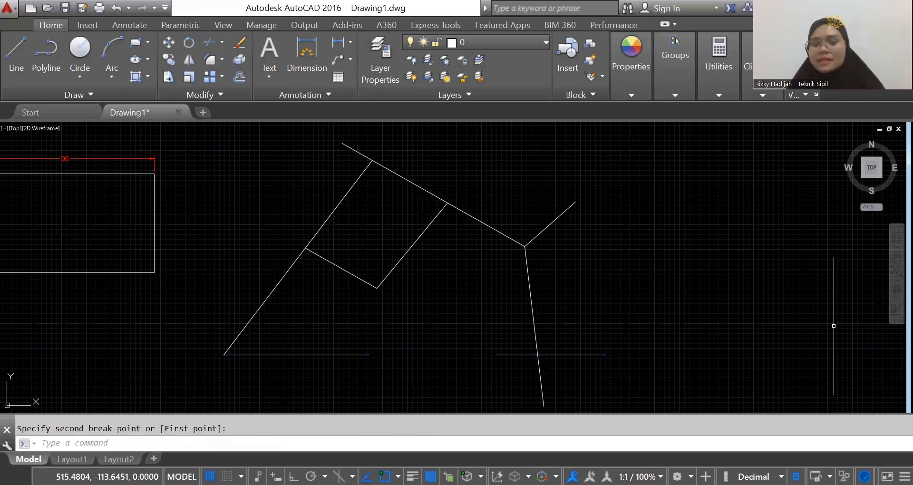
Step: Read the JOIN description in the list of modify commands
middle_drag(441, 311, 416, 268)
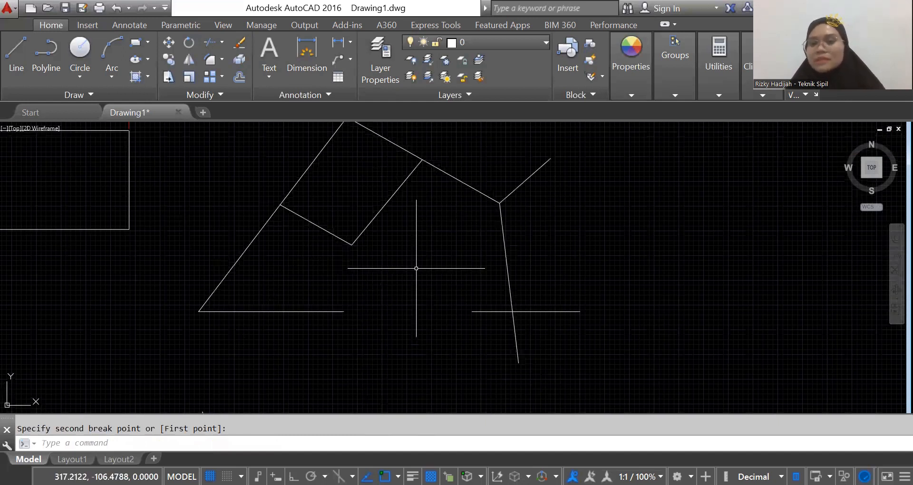
scroll(506, 322, down, 2)
mouse_move(507, 323)
middle_down()
mouse_move(484, 284)
mouse_move(557, 285)
middle_up()
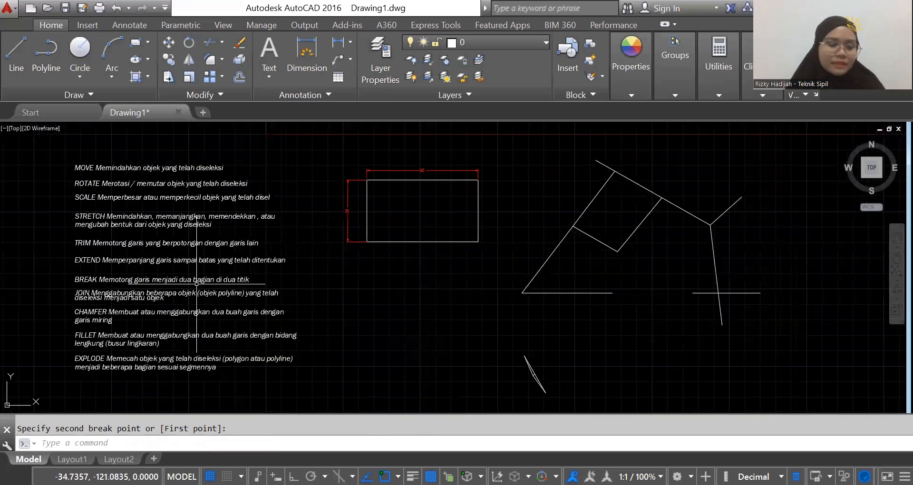
scroll(85, 306, up, 4)
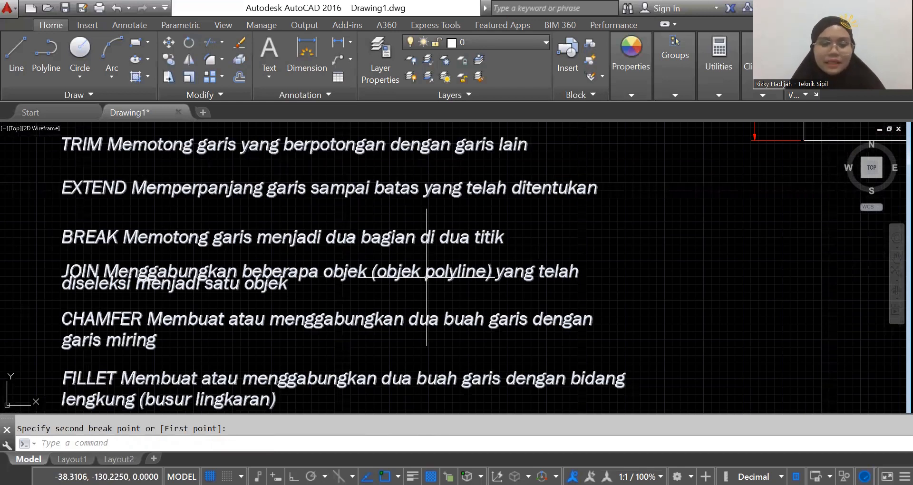
scroll(171, 280, down, 4)
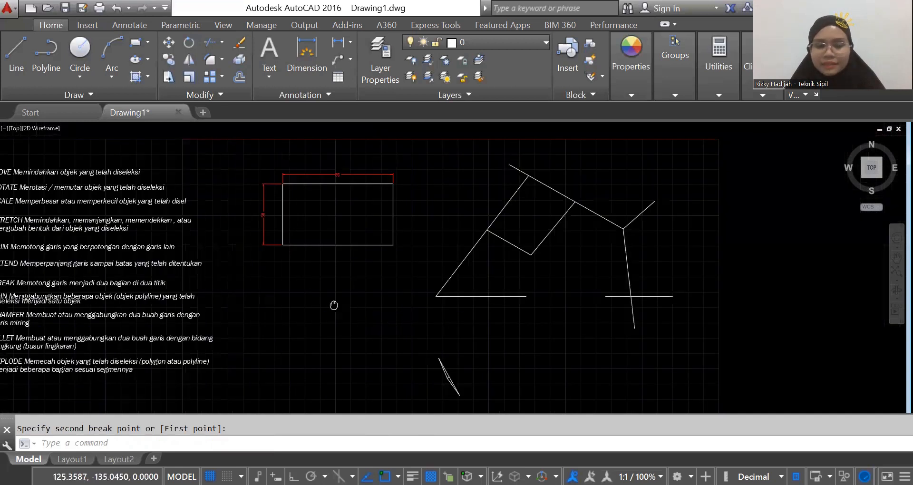
Step: Draw an open zigzag chain of eight connected line segments in the empty area below the existing figures
scroll(334, 305, up, 2)
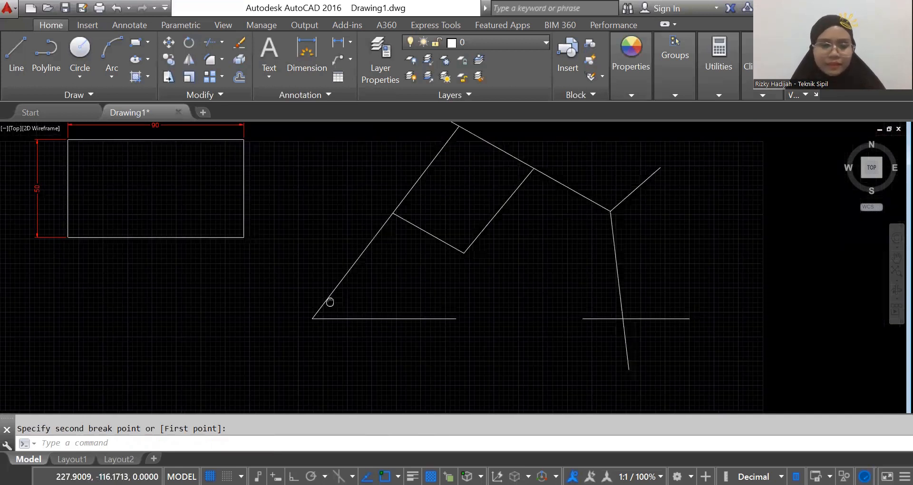
scroll(330, 301, down, 4)
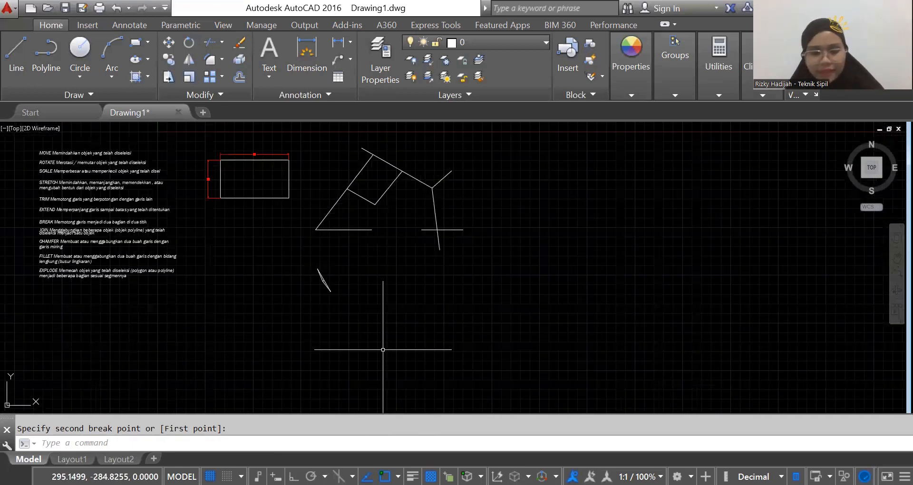
scroll(382, 349, up, 2)
text(l)
key(Return)
click(436, 304)
click(520, 256)
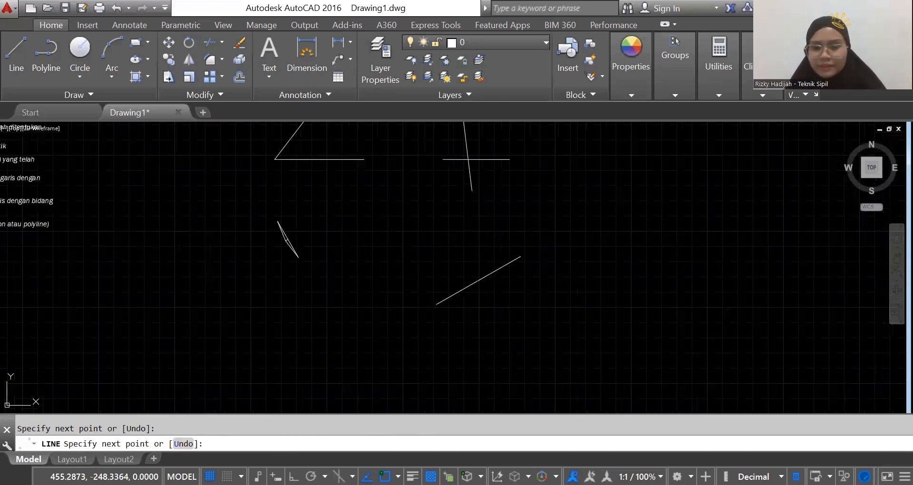
click(577, 306)
click(536, 352)
click(649, 372)
click(681, 290)
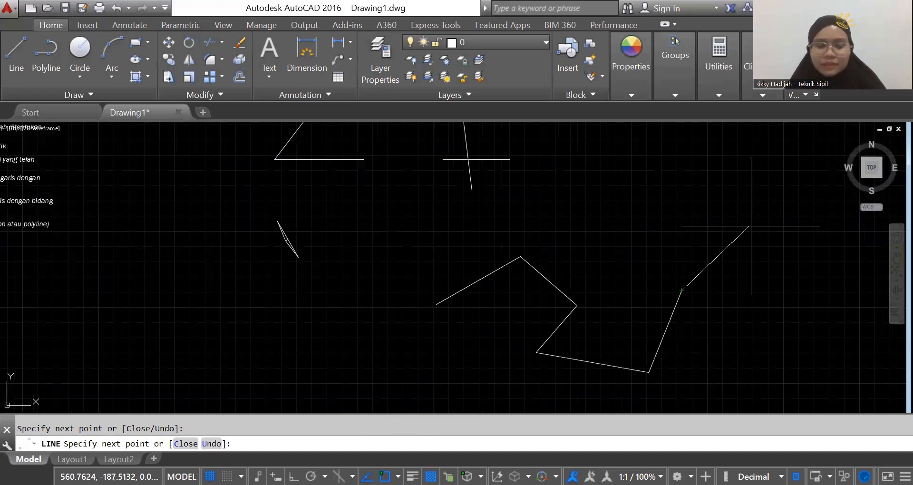
click(750, 226)
click(812, 307)
click(845, 332)
key(Return)
middle_drag(655, 345, 448, 326)
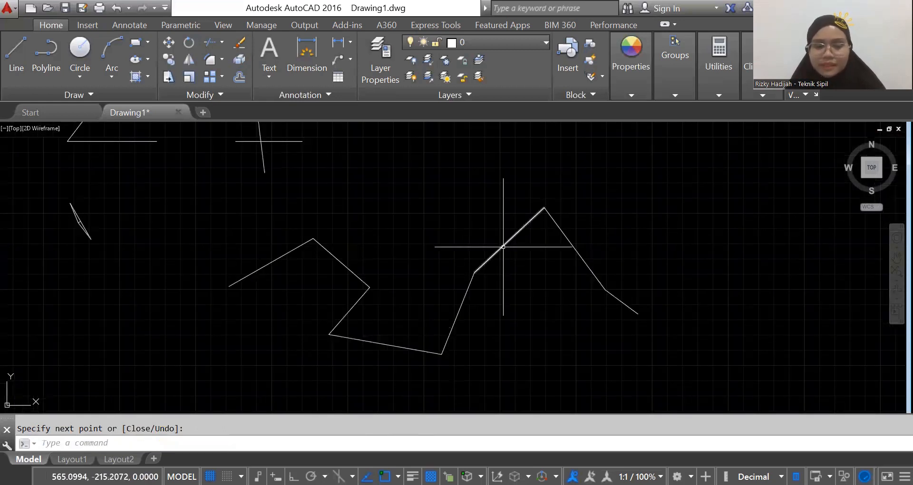
Step: Select individual segments of the new zigzag, ending with the short last one, to check whether they are separate objects
key(Escape)
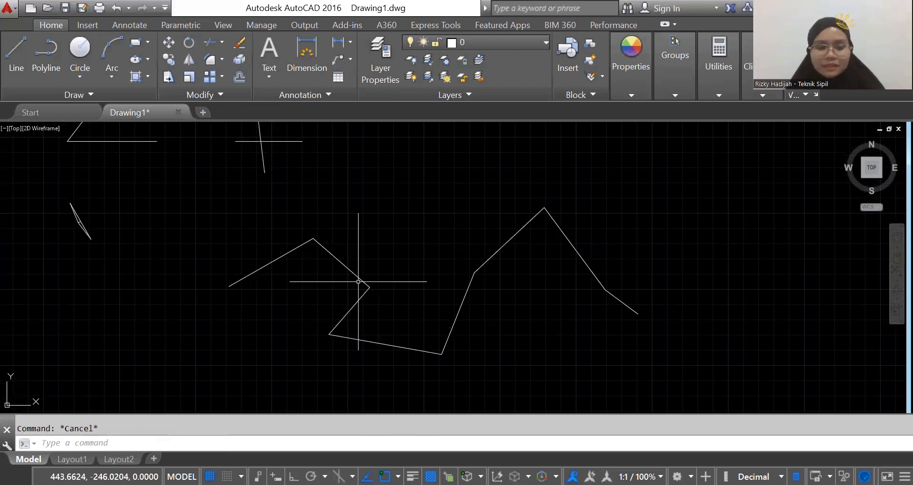
click(346, 268)
key(Escape)
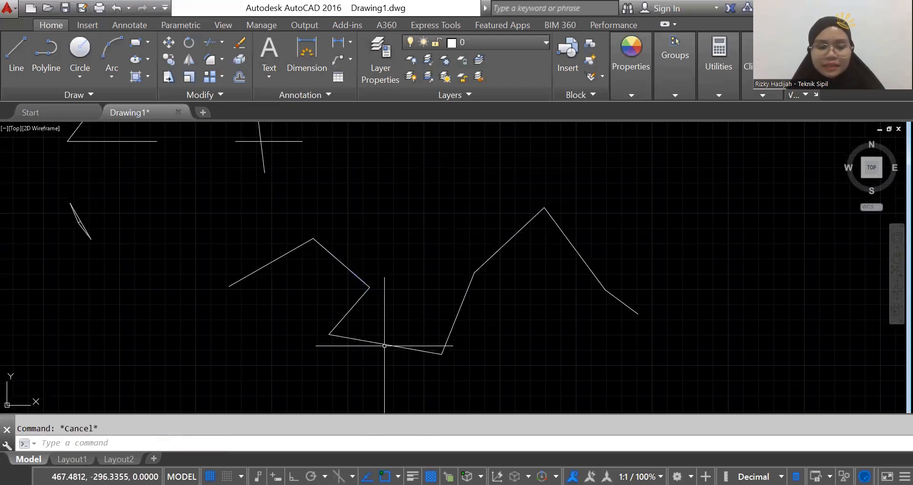
click(384, 344)
key(Escape)
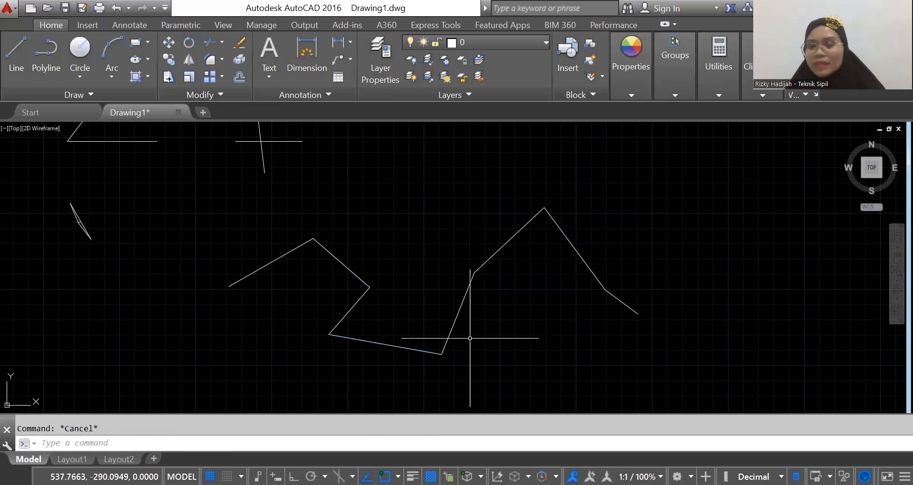
click(622, 298)
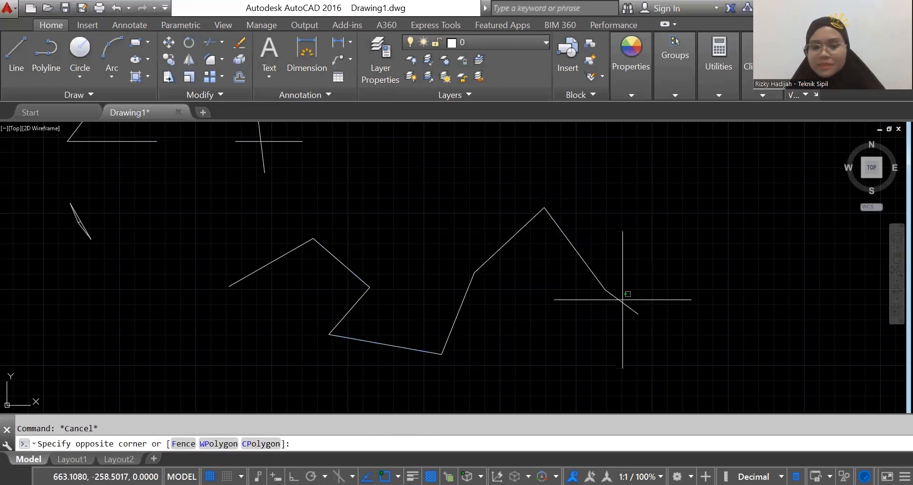
click(620, 300)
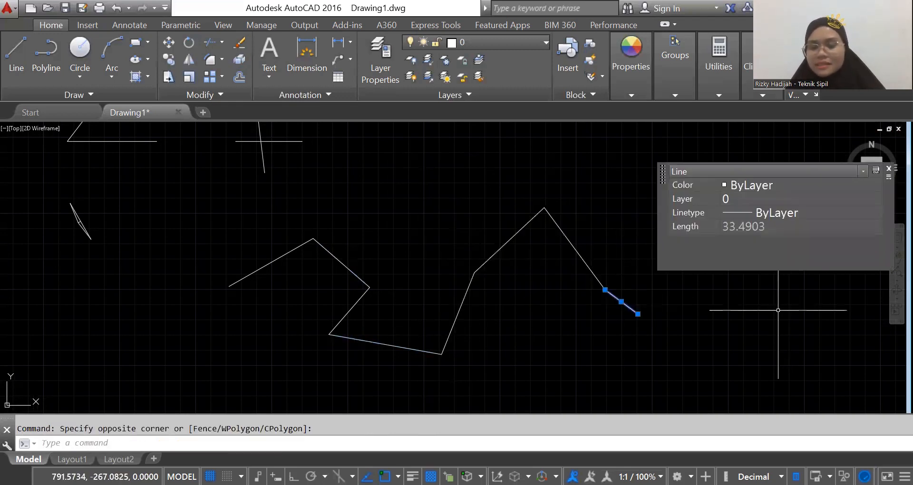
Step: Join all eight segments of the zigzag chain into a single polyline and select it to check the result
key(Escape)
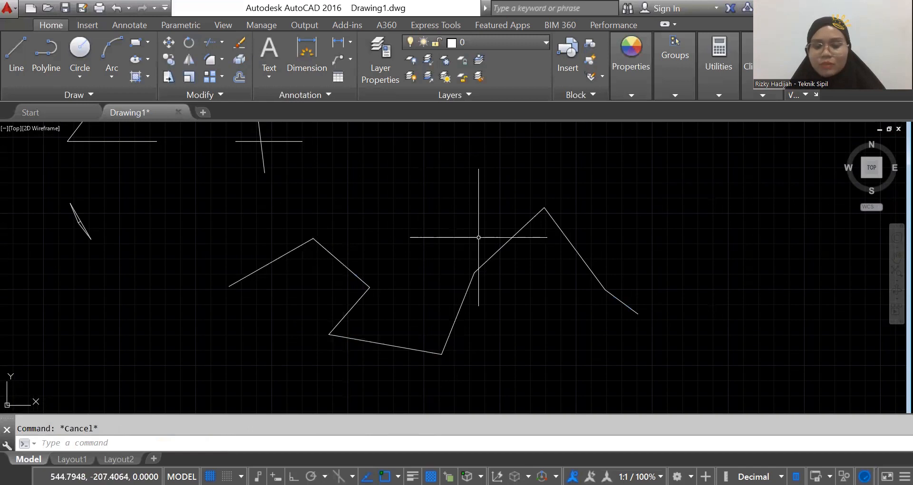
click(280, 435)
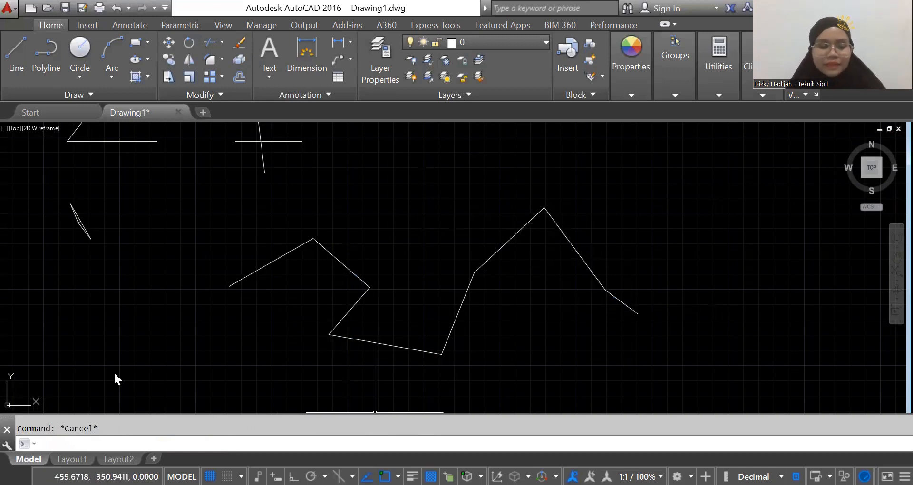
text(j)
key(Return)
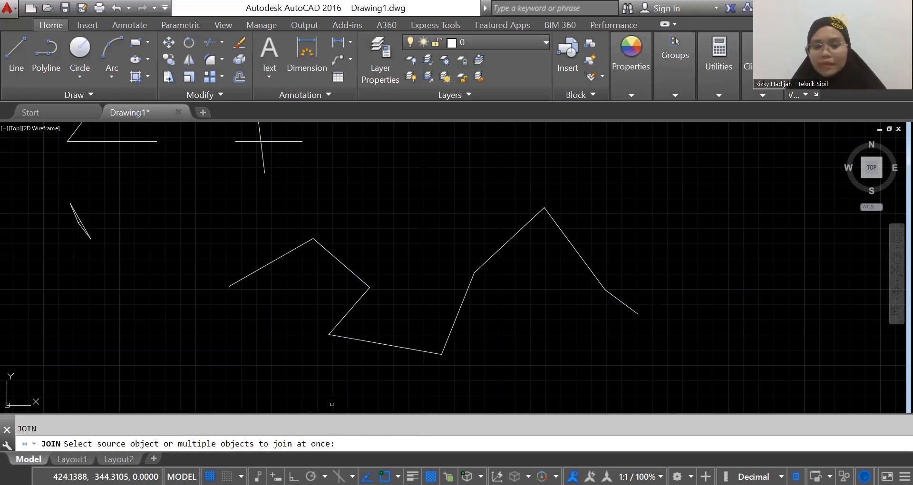
click(703, 379)
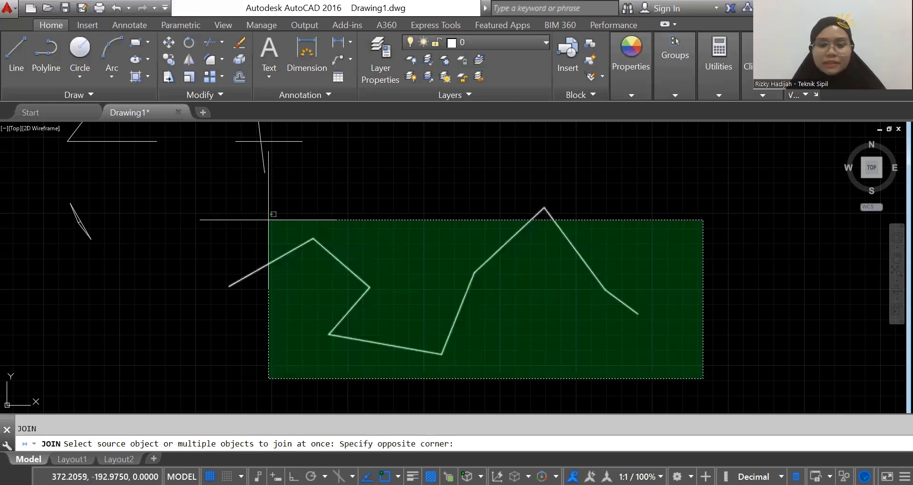
click(256, 216)
key(Return)
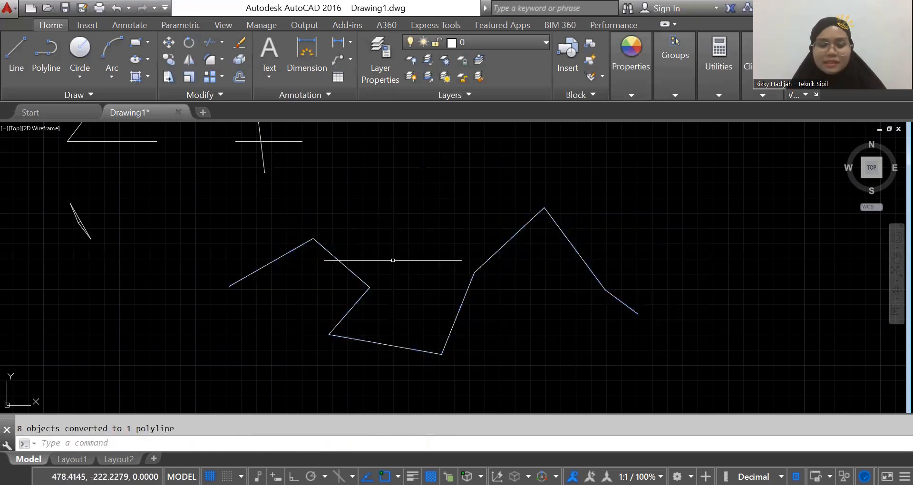
click(349, 269)
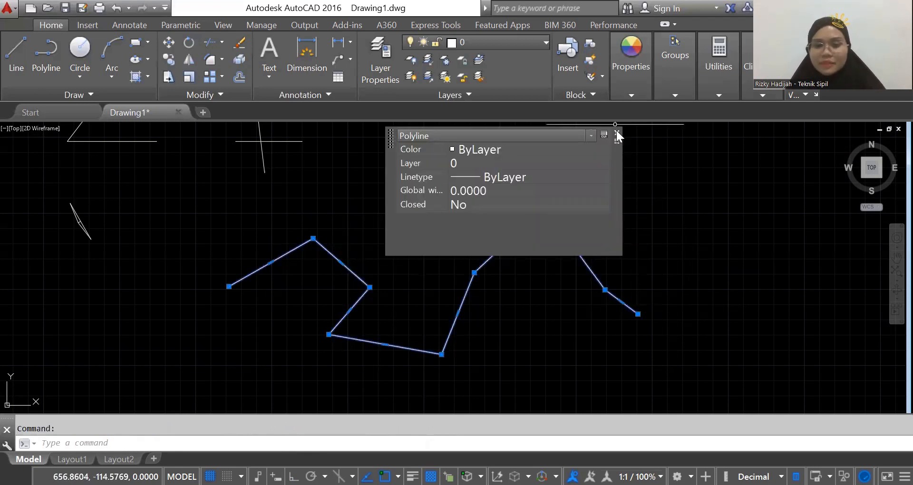
key(Escape)
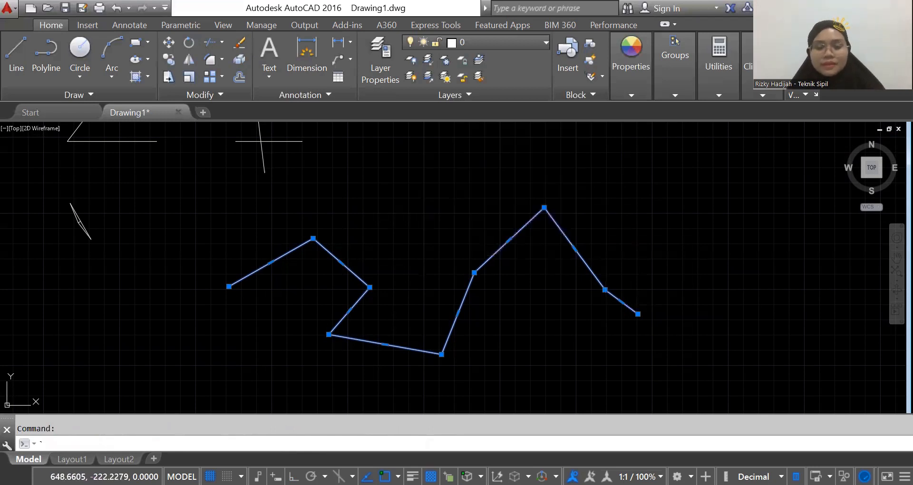
Step: Read the CHAMFER description in the list of modify commands
scroll(614, 242, down, 2)
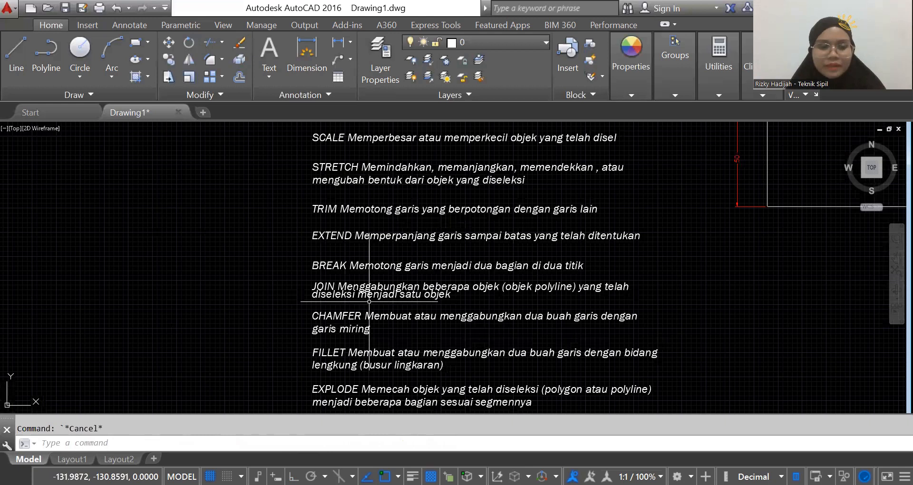
middle_drag(369, 301, 321, 271)
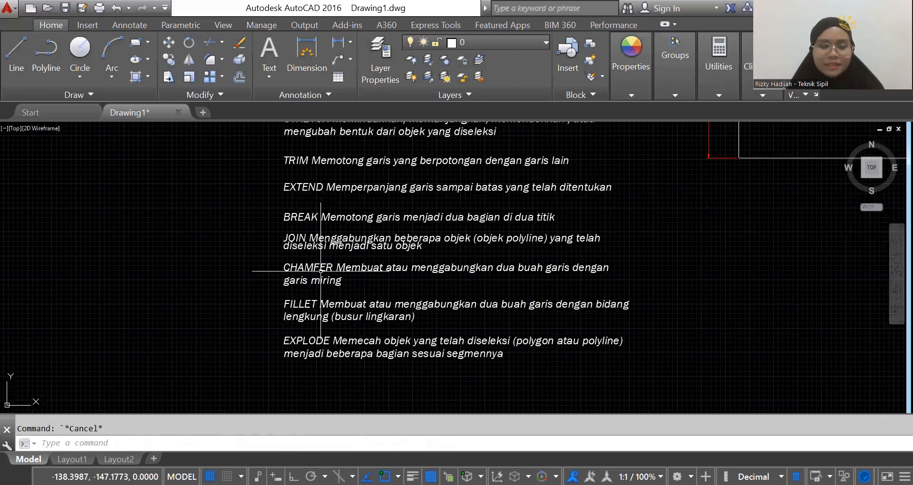
scroll(321, 271, up, 2)
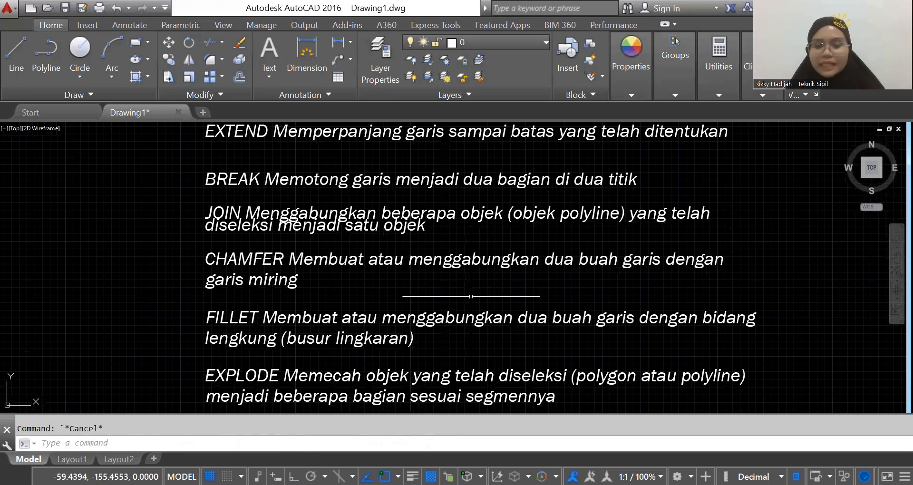
scroll(369, 322, down, 4)
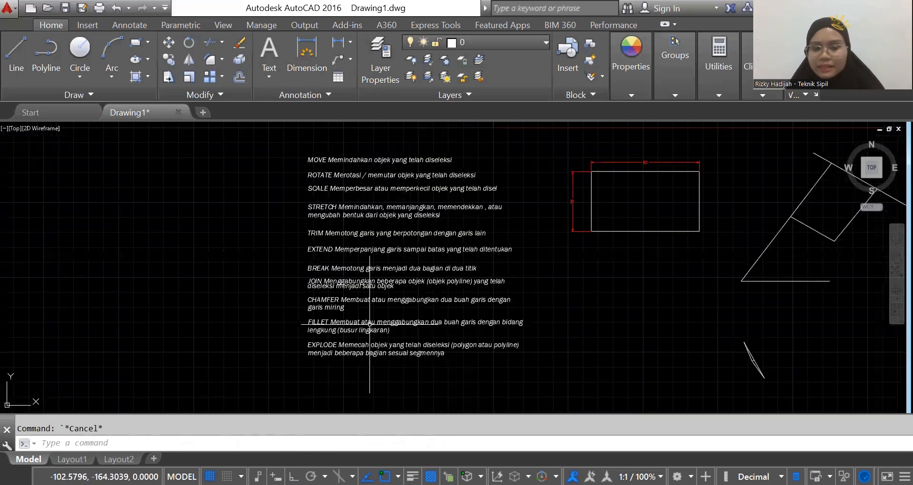
Step: Draw a steep slanted line in the empty area above the zigzag polyline, rising to the right
middle_drag(515, 323, 340, 337)
middle_drag(576, 318, 313, 332)
mouse_move(536, 323)
middle_down()
mouse_move(402, 208)
mouse_move(395, 186)
mouse_move(450, 267)
mouse_move(509, 286)
mouse_move(458, 269)
middle_up()
text(l)
key(Return)
click(523, 261)
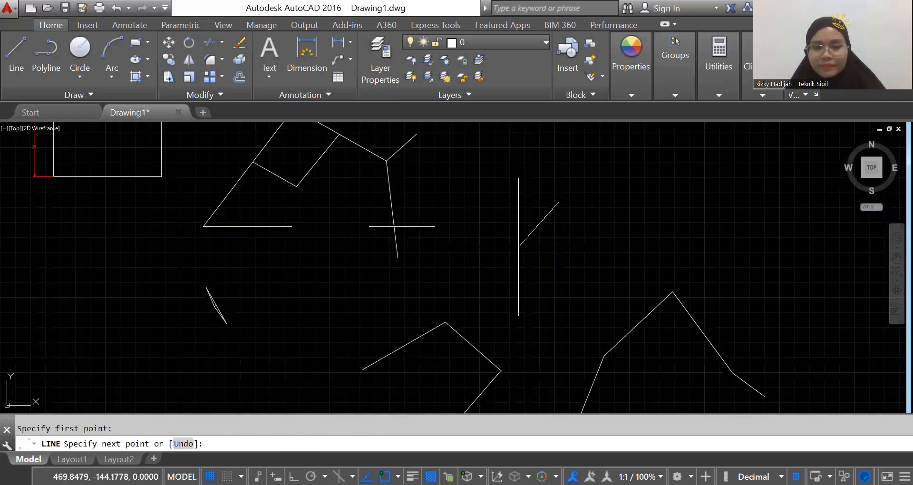
key(Return)
Step: Draw a second separate line sloping down to the right beside the slanted one, leaving a gap between their upper ends
click(612, 204)
click(612, 203)
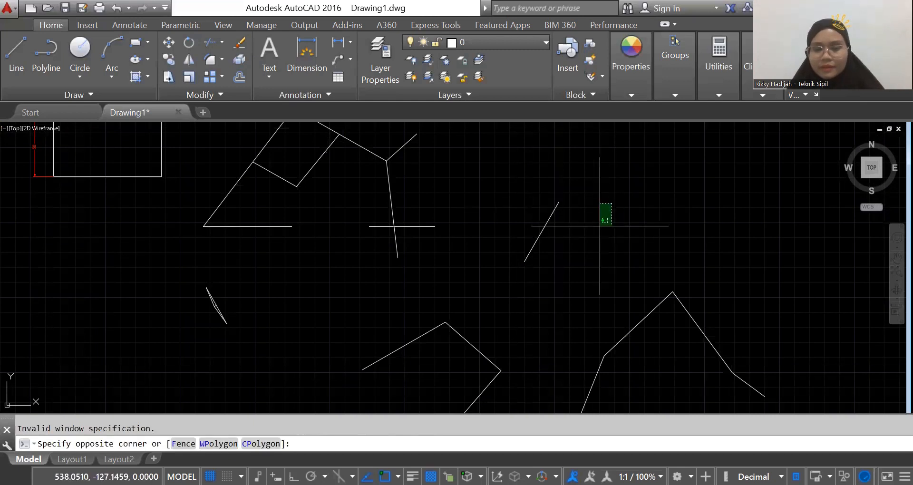
key(Escape)
key(Return)
click(587, 187)
click(630, 233)
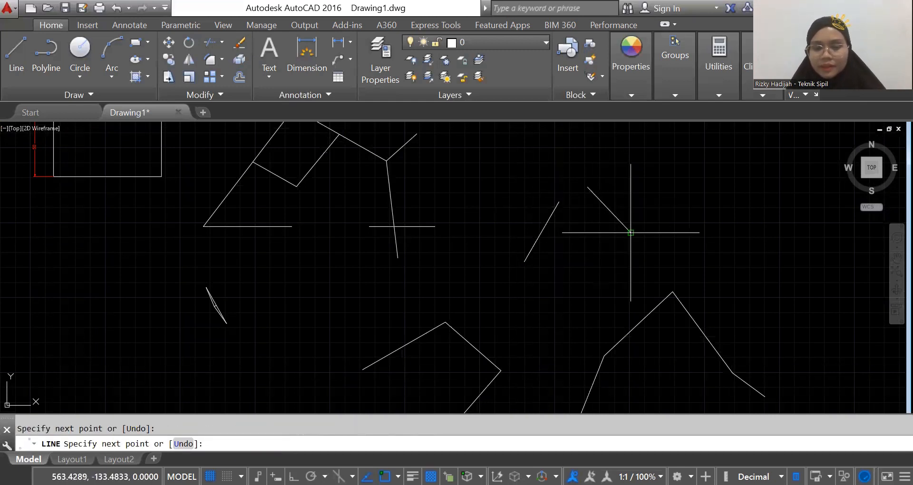
key(Return)
Step: Chamfer the two separate slanted lines using the existing length and angle settings so that they meet in a peak
scroll(630, 232, up, 2)
middle_drag(545, 221, 553, 247)
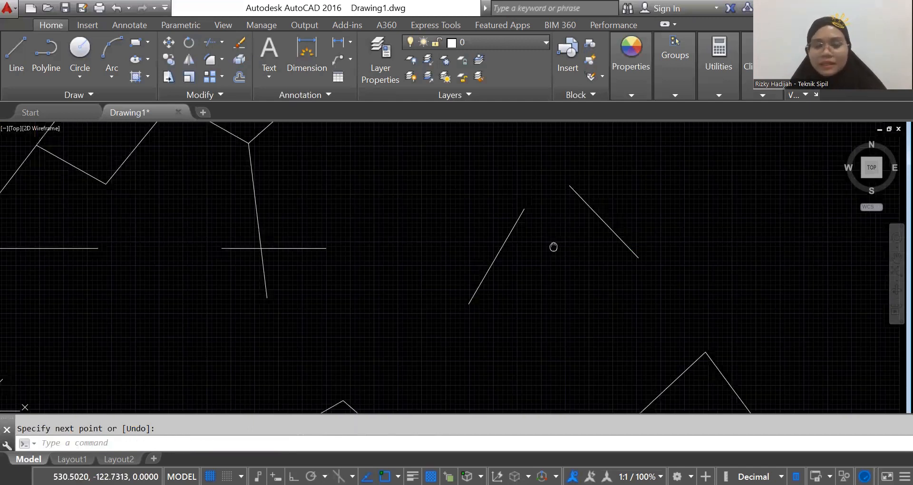
middle_drag(554, 247, 500, 265)
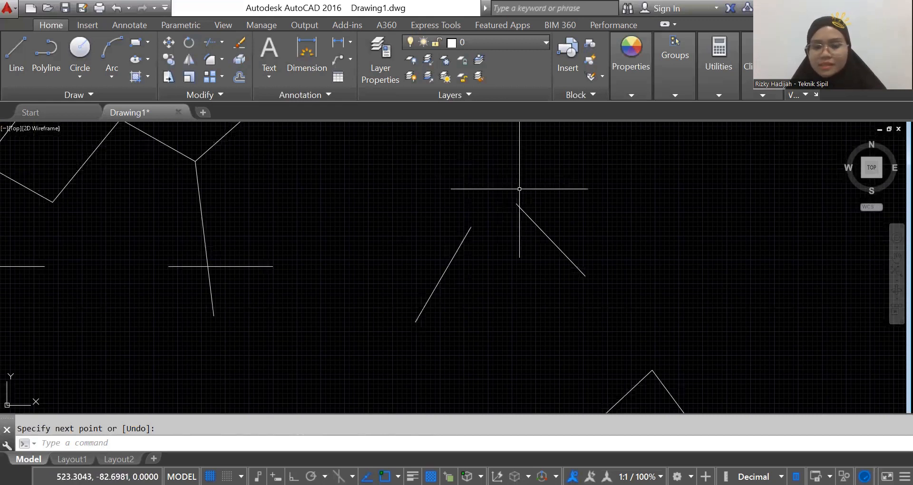
click(252, 439)
text(CHA)
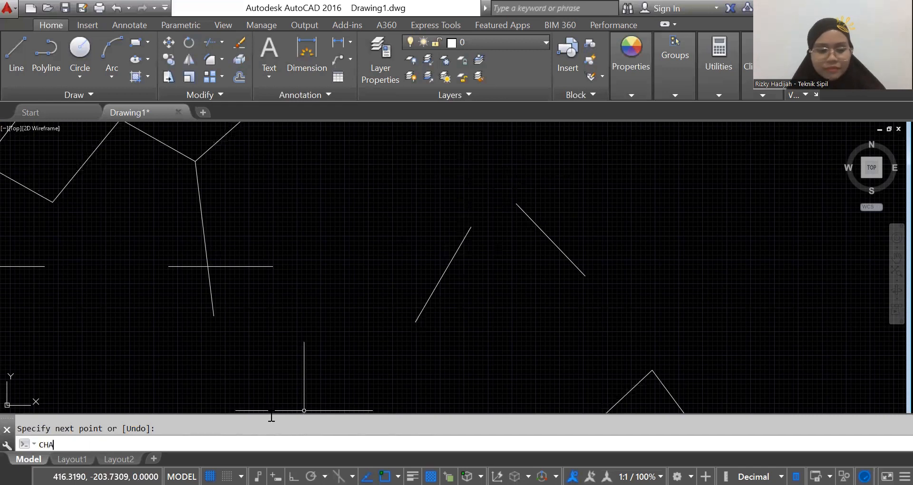
click(139, 358)
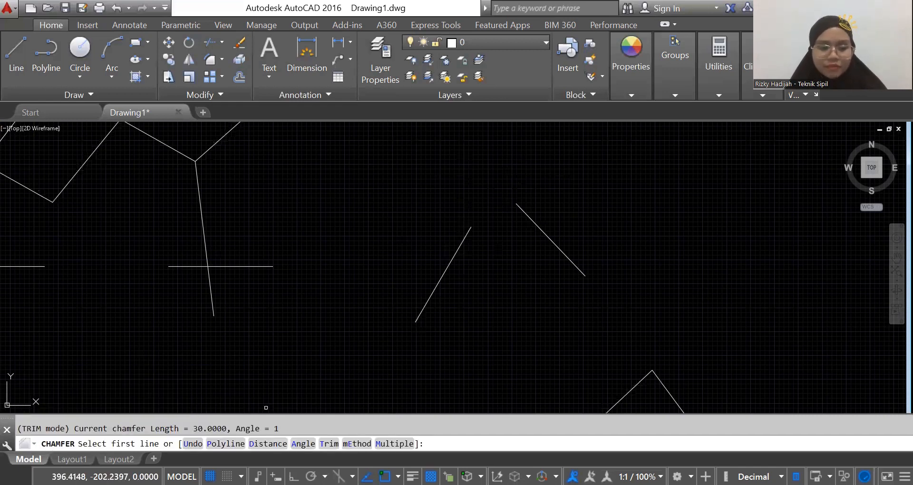
click(442, 277)
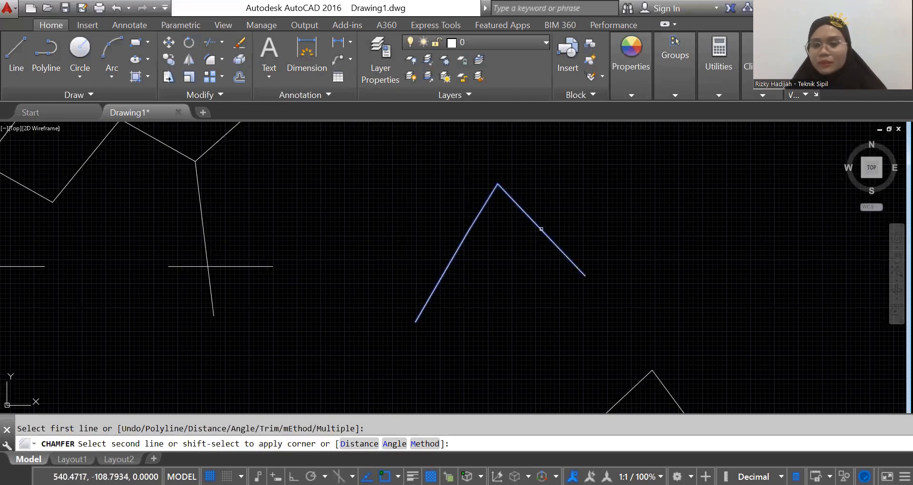
click(541, 229)
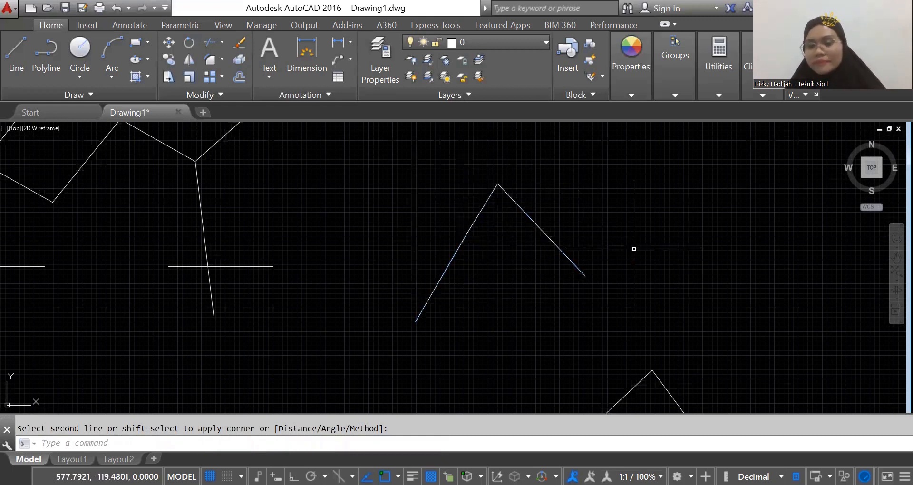
Step: Read the FILLET description in the list of modify commands
scroll(653, 259, down, 1)
scroll(654, 261, left, 5)
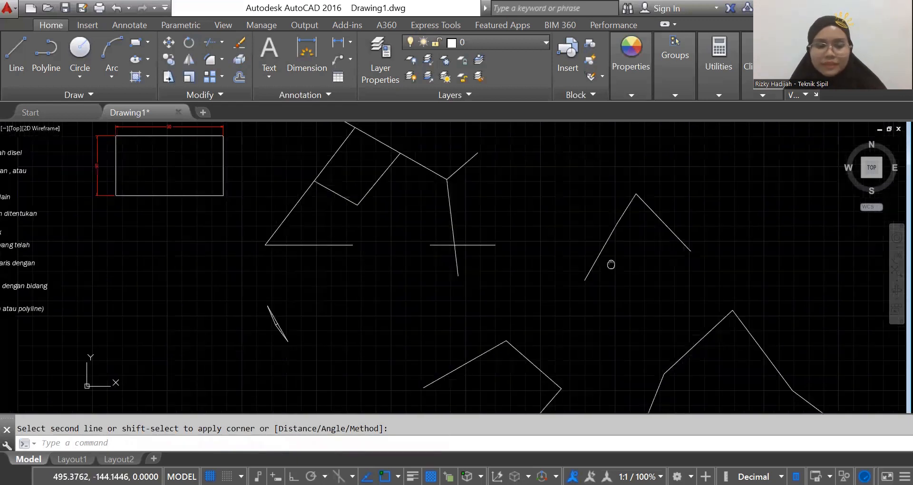
middle_drag(147, 285, 190, 289)
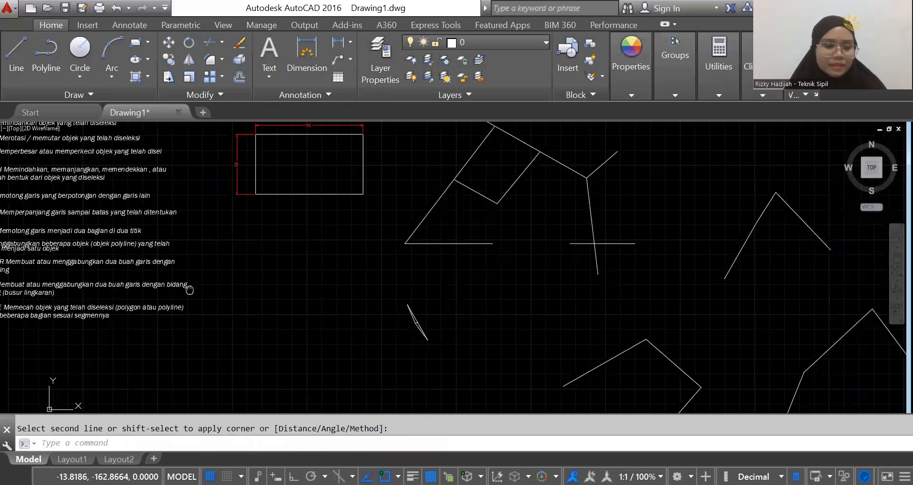
scroll(27, 303, up, 4)
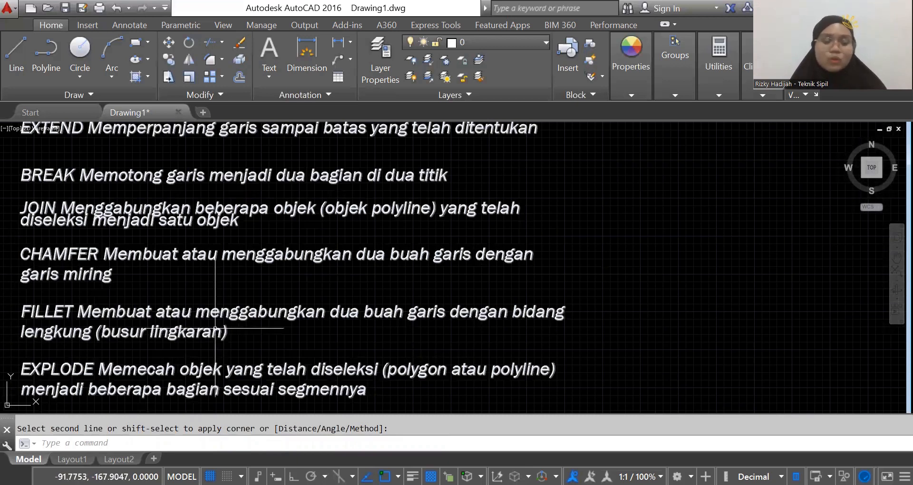
scroll(215, 328, down, 1)
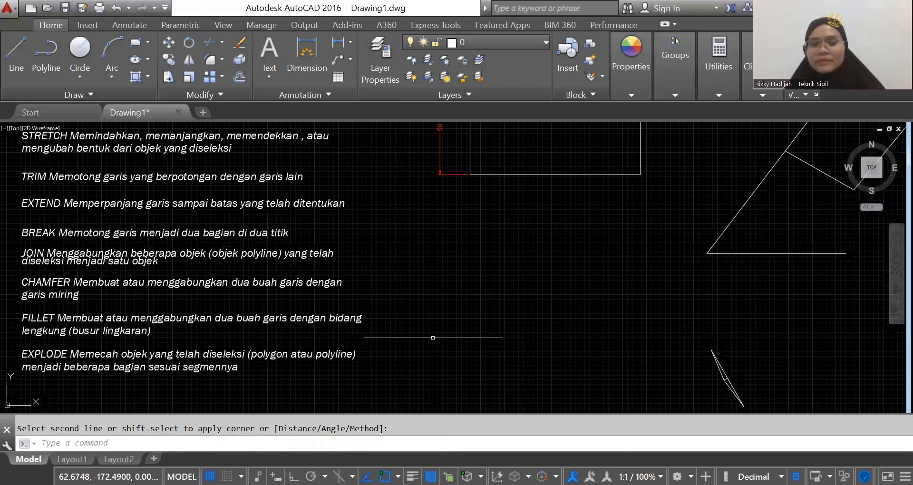
Step: Set the fillet radius to 30 and try to fillet the peak between the chamfered lines
middle_drag(432, 337, 539, 290)
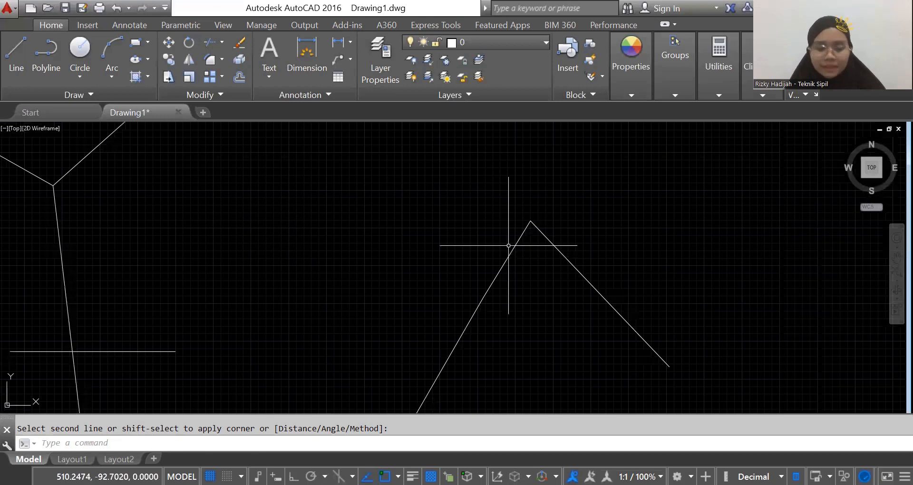
text(FILL)
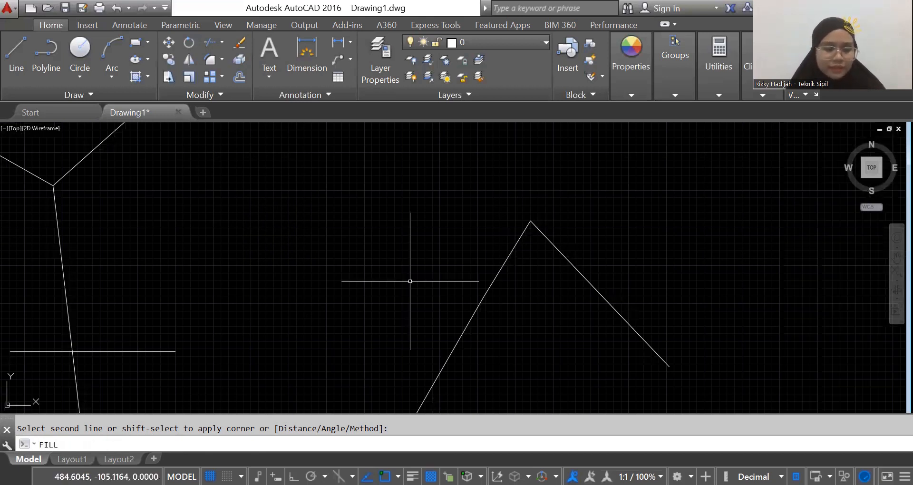
key(Return)
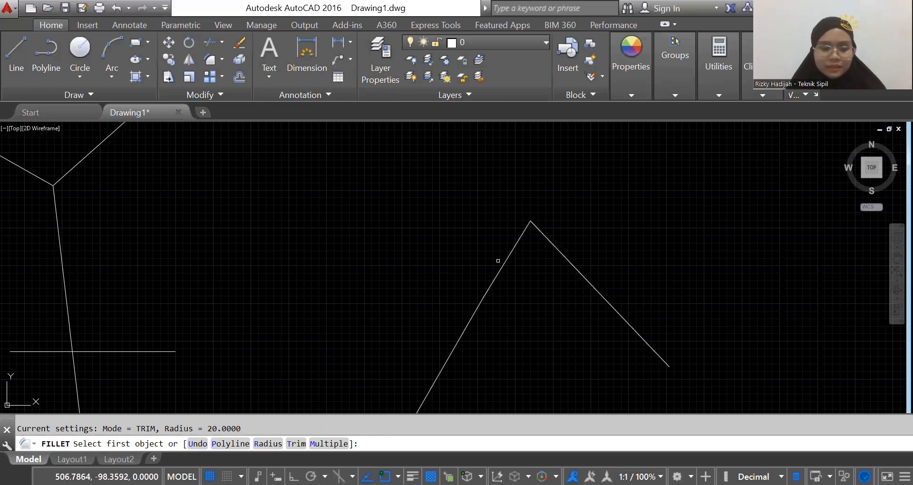
click(262, 443)
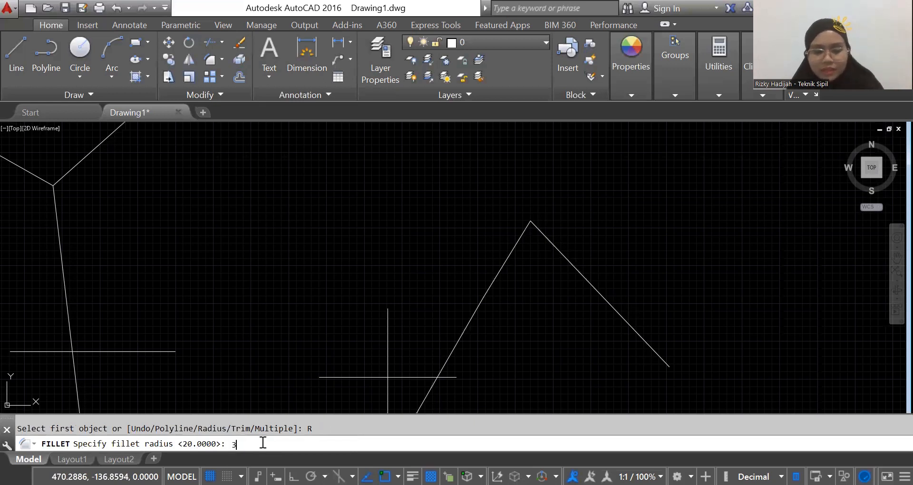
text(0)
key(Return)
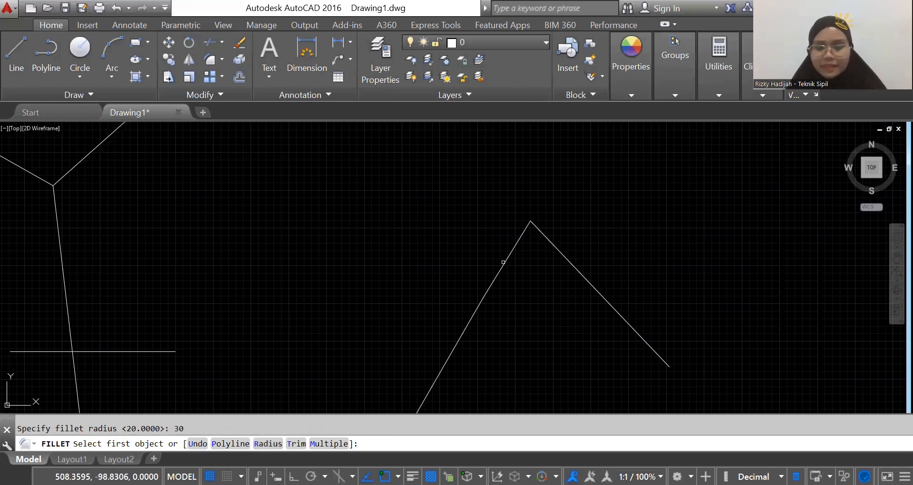
click(503, 262)
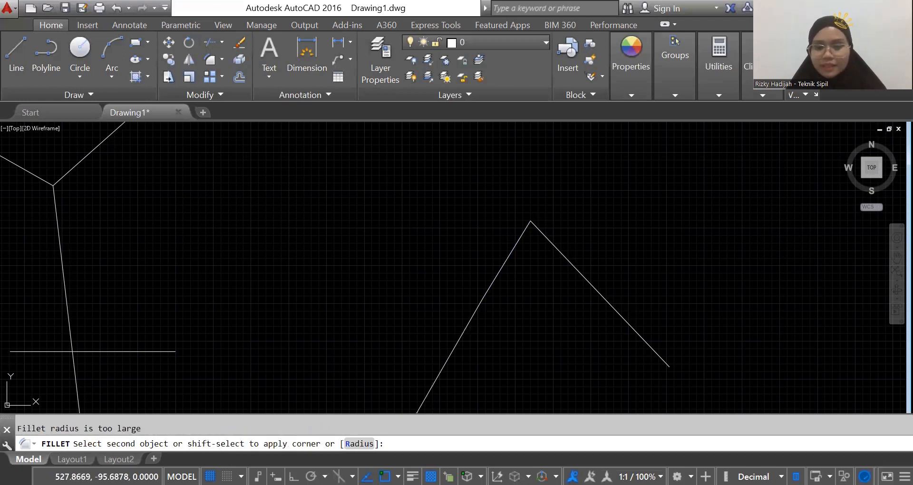
click(581, 276)
click(570, 265)
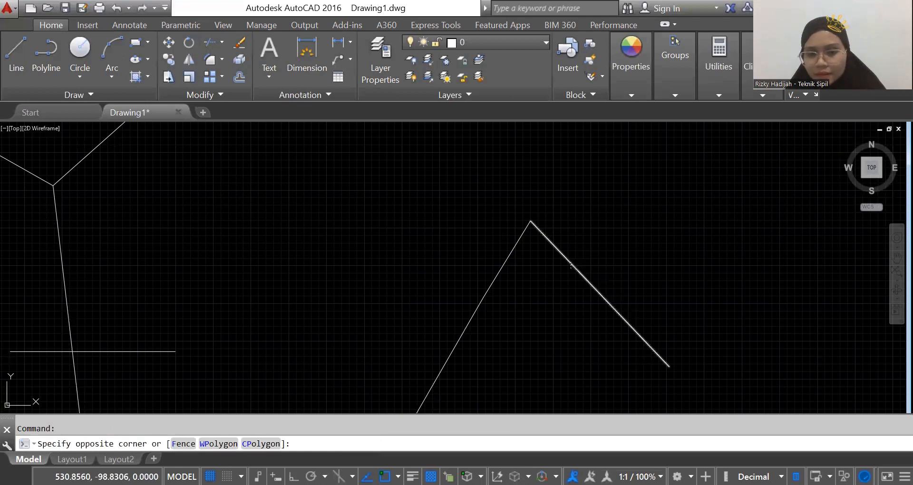
key(Escape)
Step: Draw a peak of two connected lines right of the chamfered figure, its right side about 53 units long, and check its segments
middle_drag(534, 293, 328, 303)
text(l)
key(Return)
click(495, 304)
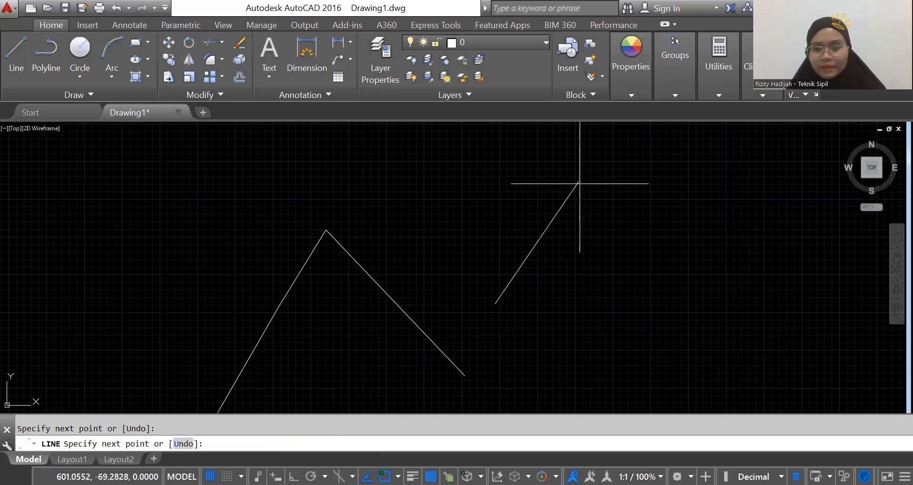
click(693, 296)
key(Return)
click(628, 233)
click(544, 238)
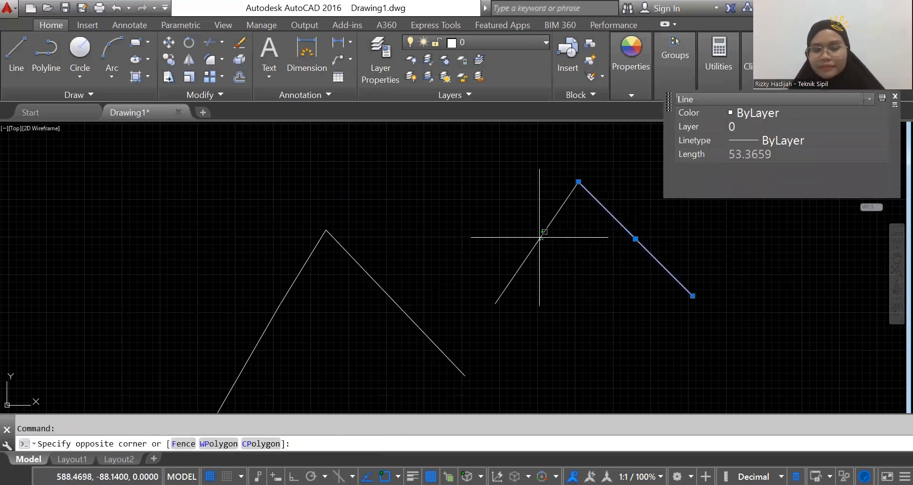
key(Escape)
Step: Fillet the corner between the two lines of the newly drawn peak with a radius of 30
click(334, 434)
text(ch)
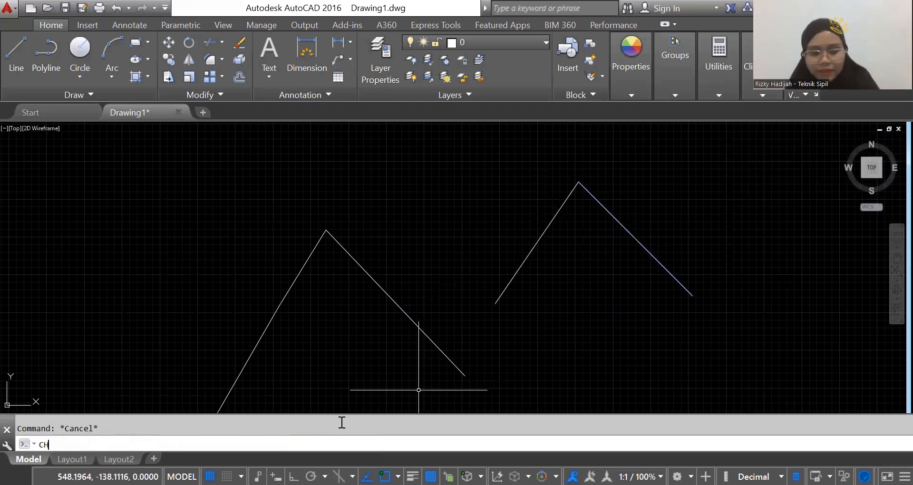
key(BackSpace)
key(BackSpace)
text(FILLET)
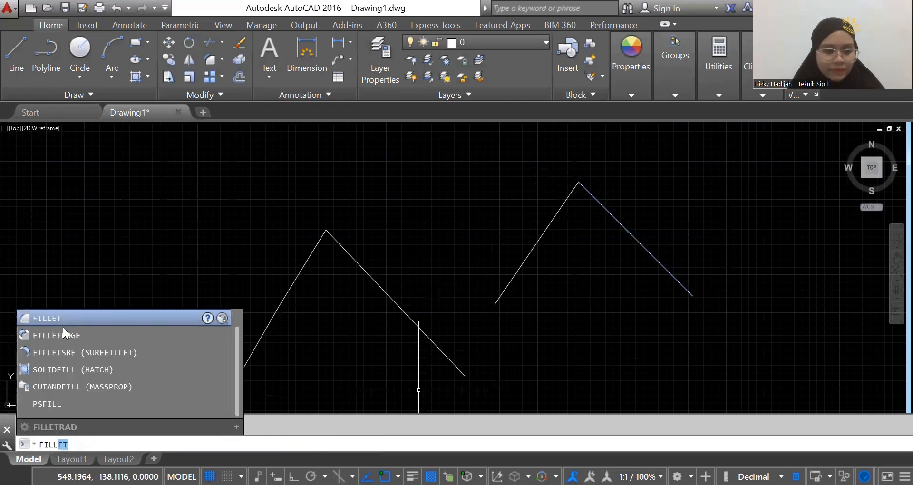
click(67, 319)
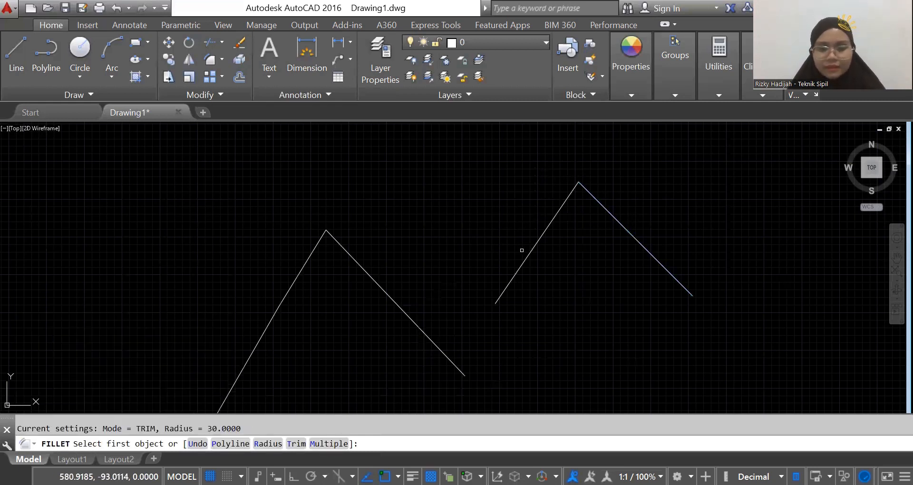
click(267, 443)
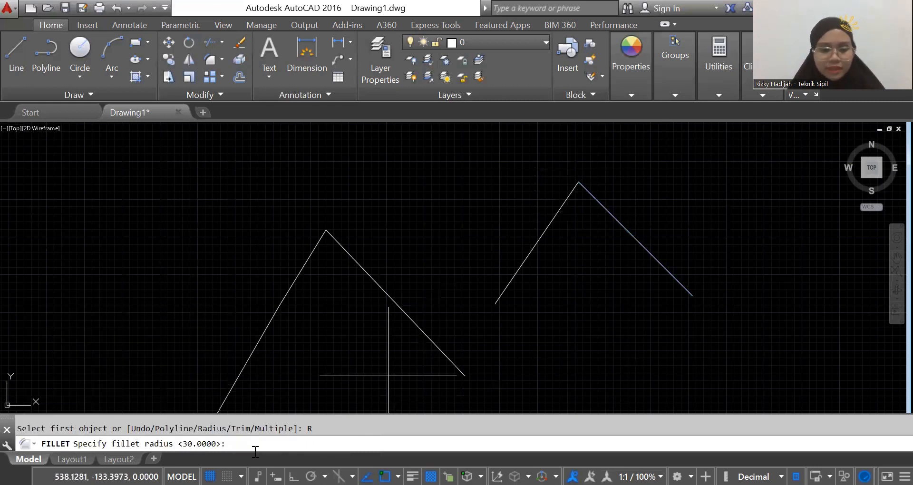
text(30)
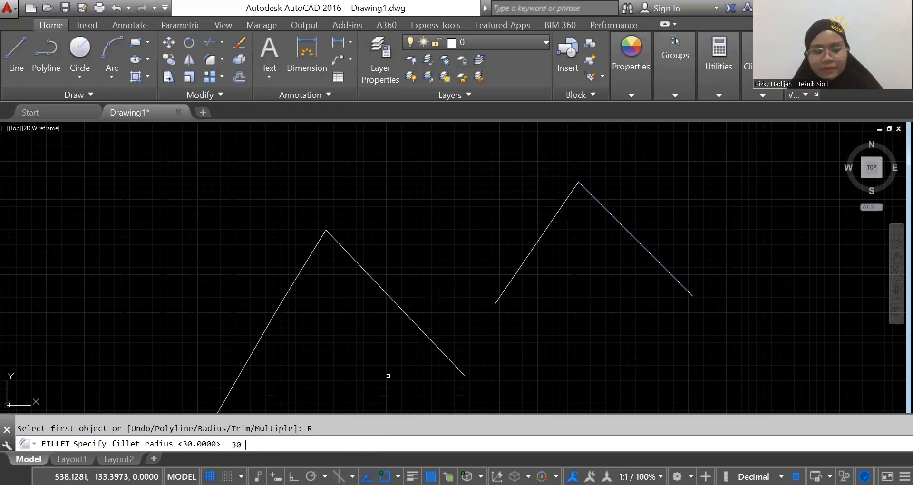
key(Return)
click(542, 237)
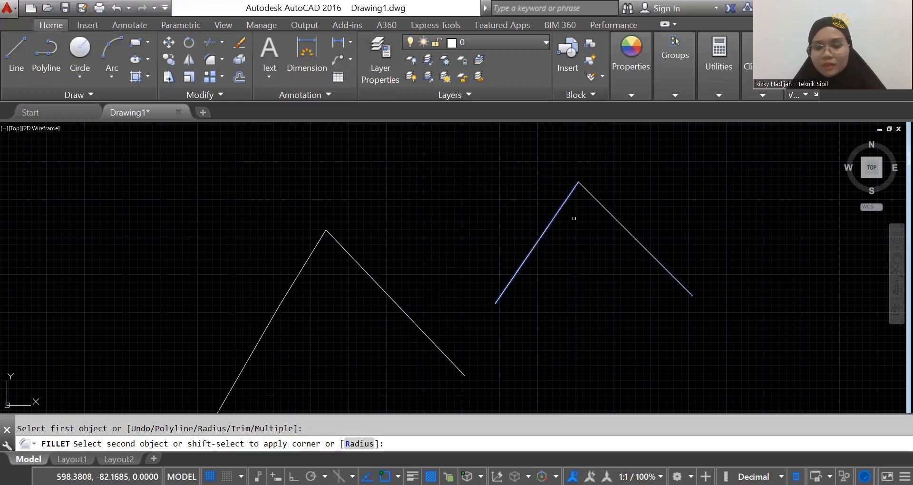
click(615, 219)
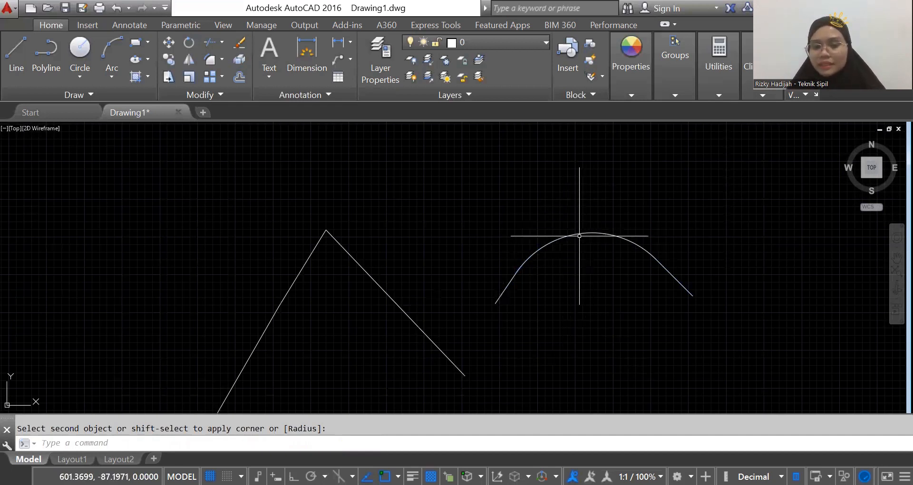
Step: Fillet the corner between the long slanted line and the short upward branch with a radius of 20
scroll(576, 334, down, 2)
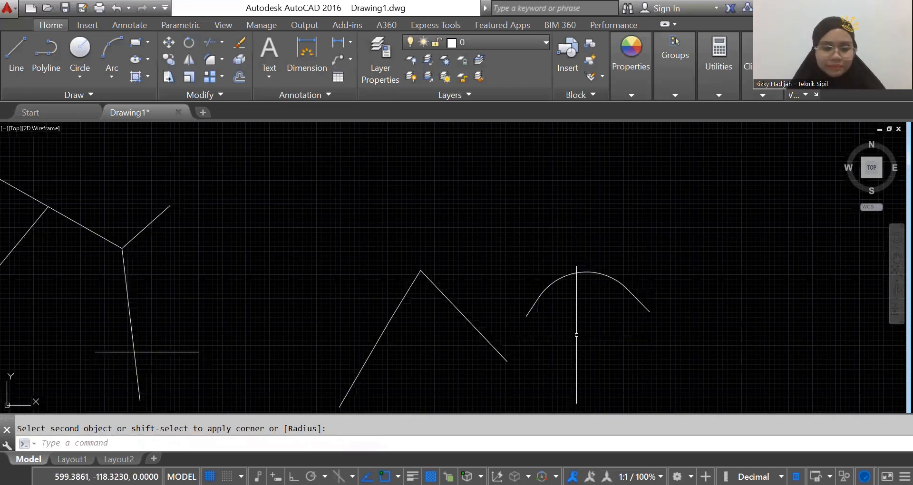
middle_drag(576, 335, 749, 330)
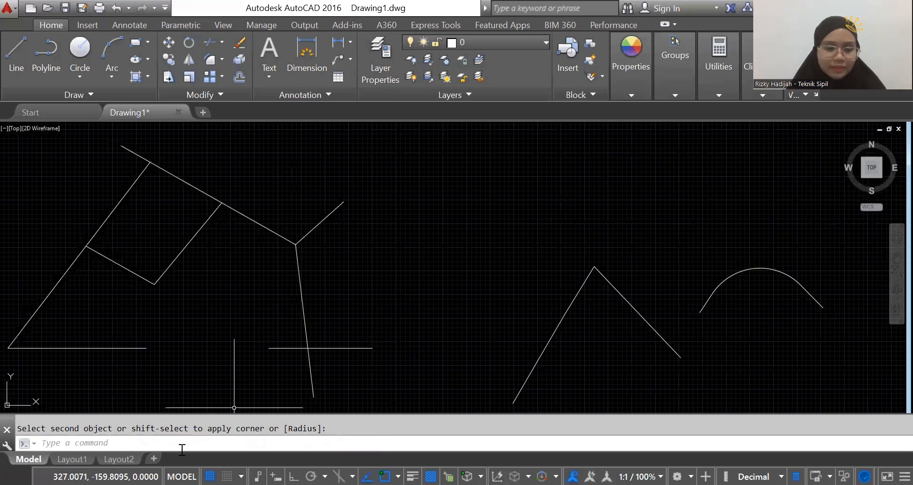
text(ILL)
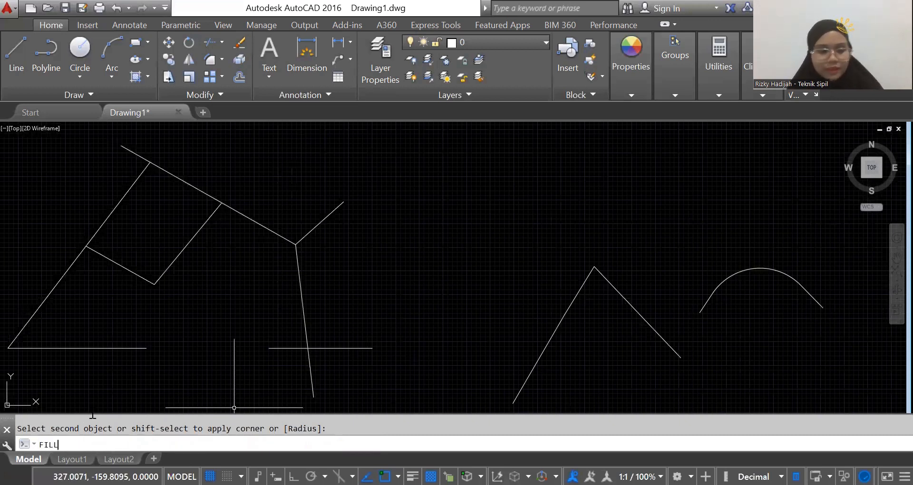
key(Return)
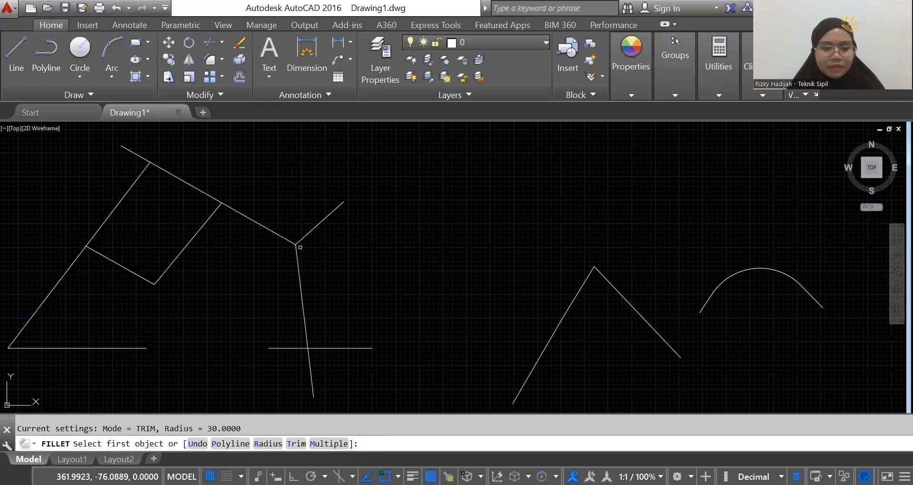
scroll(297, 240, up, 2)
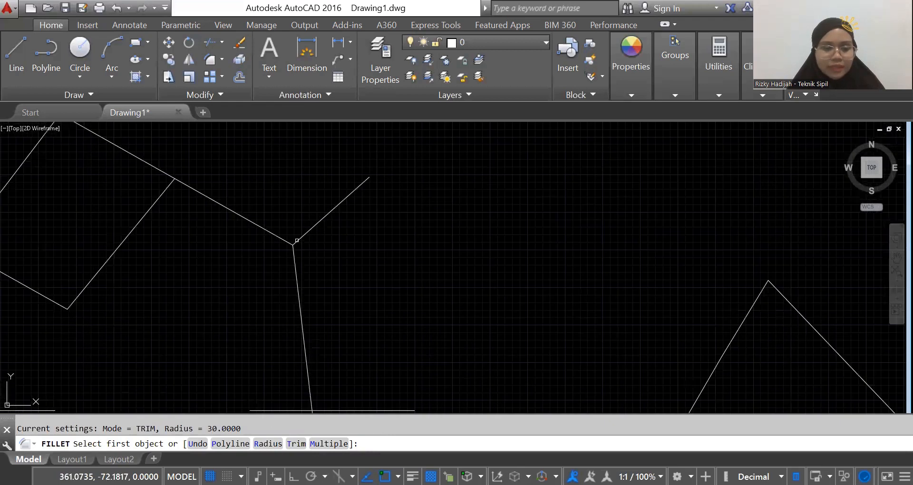
click(259, 440)
text(20)
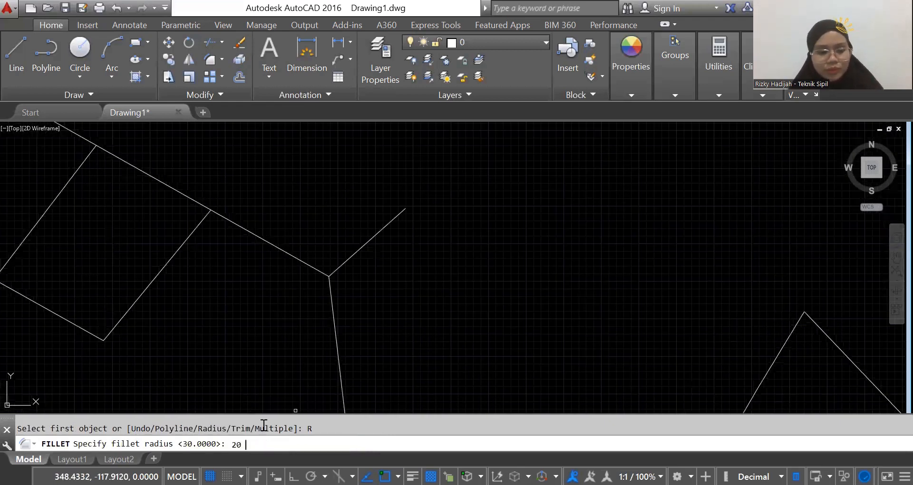
key(Return)
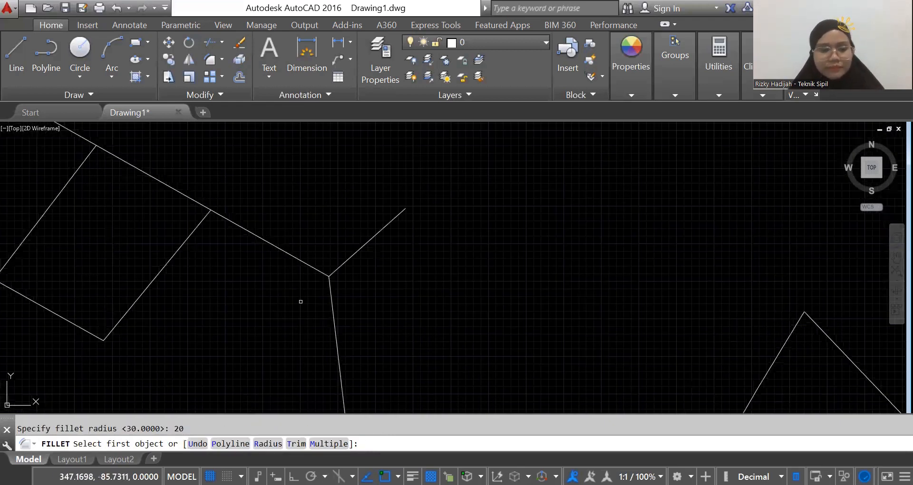
click(321, 271)
click(347, 262)
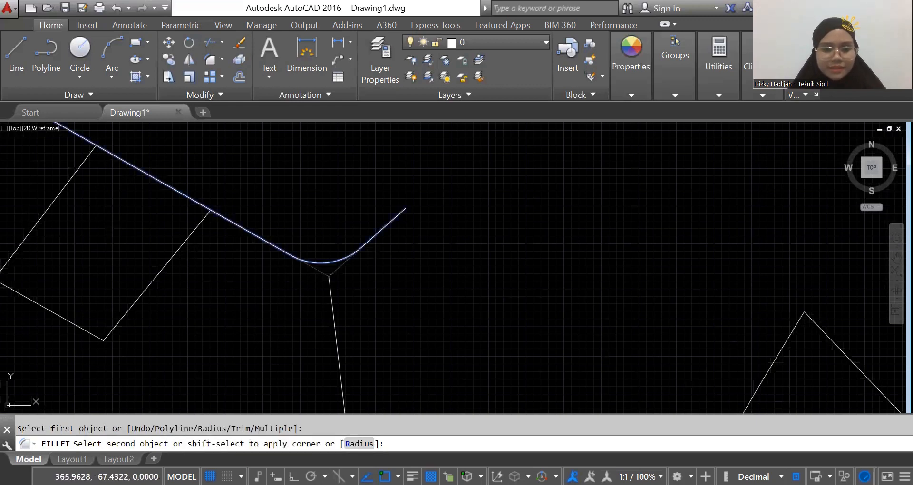
middle_drag(448, 313, 499, 324)
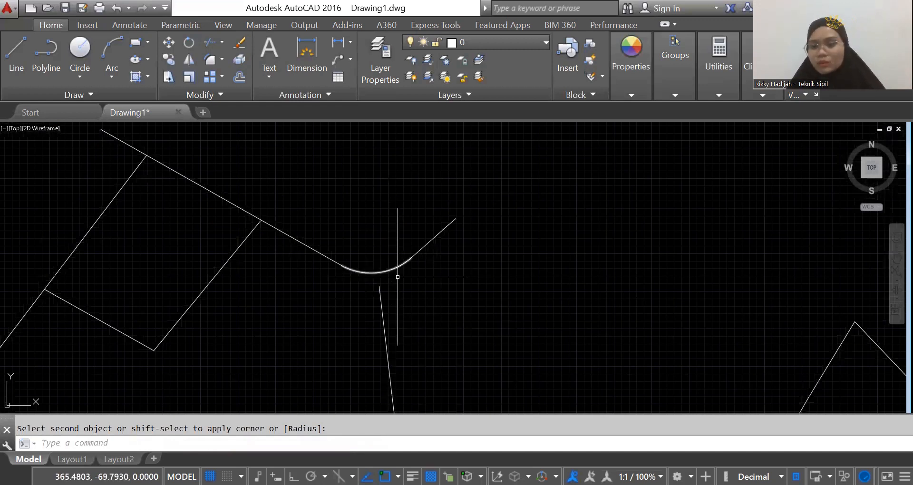
Step: Read the EXPLODE description in the list of modify commands
scroll(505, 290, down, 2)
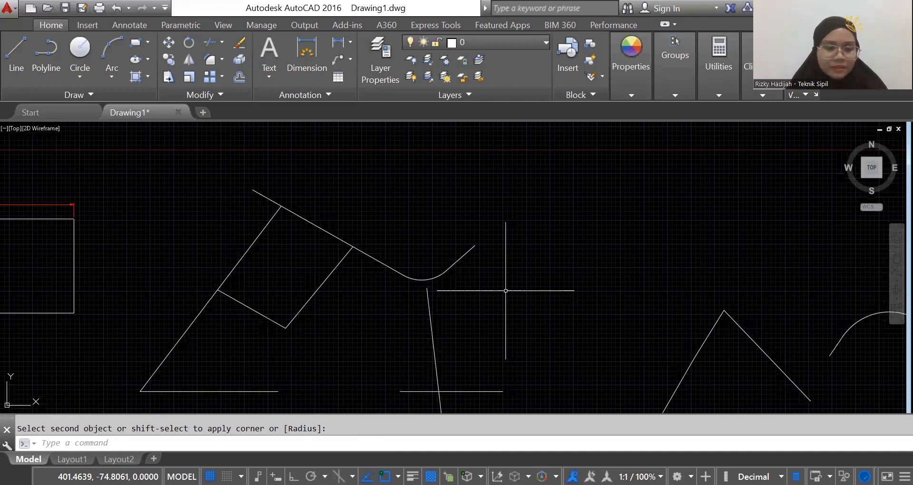
middle_drag(506, 290, 210, 367)
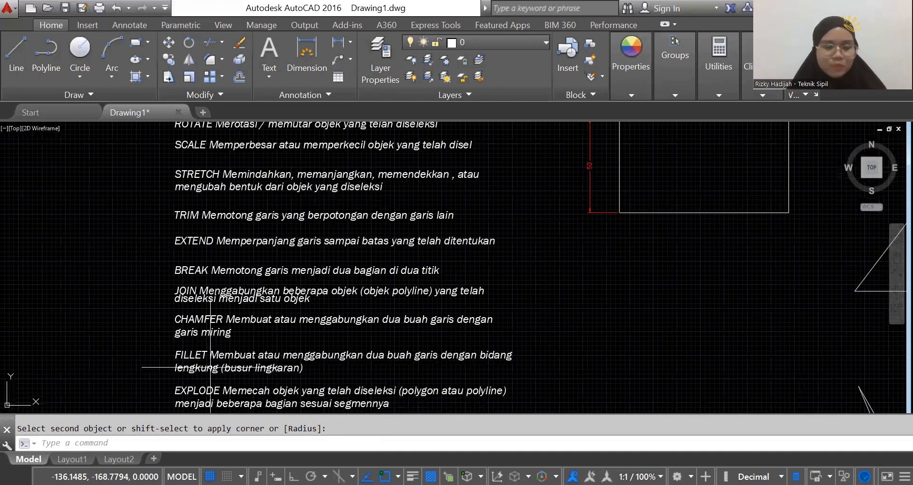
scroll(210, 367, up, 4)
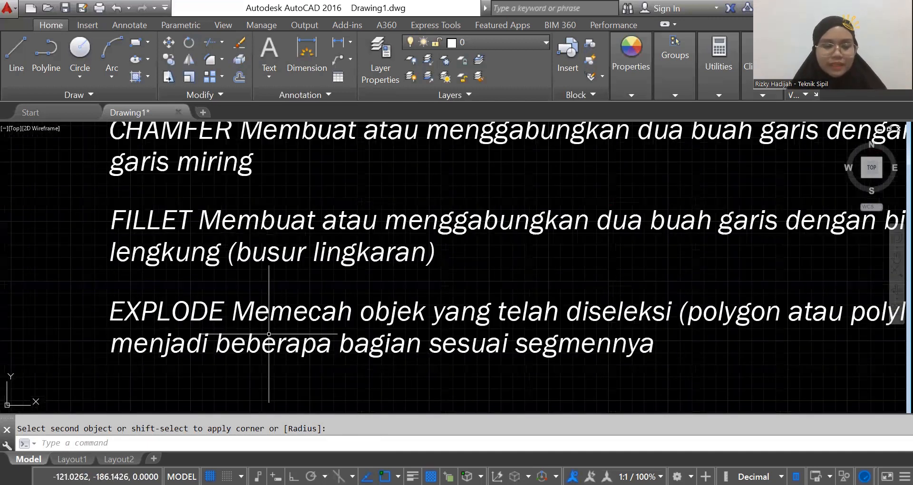
middle_drag(269, 334, 244, 315)
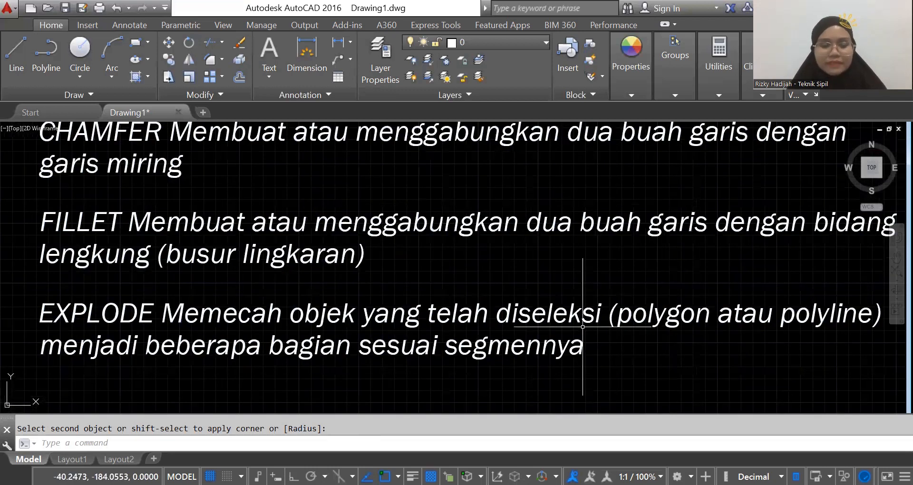
Step: Explode the preselected zigzag polyline below the other figures and undo the operation
scroll(391, 356, down, 6)
mouse_move(207, 311)
middle_down()
mouse_move(338, 323)
mouse_move(145, 322)
middle_up()
middle_drag(623, 406, 397, 339)
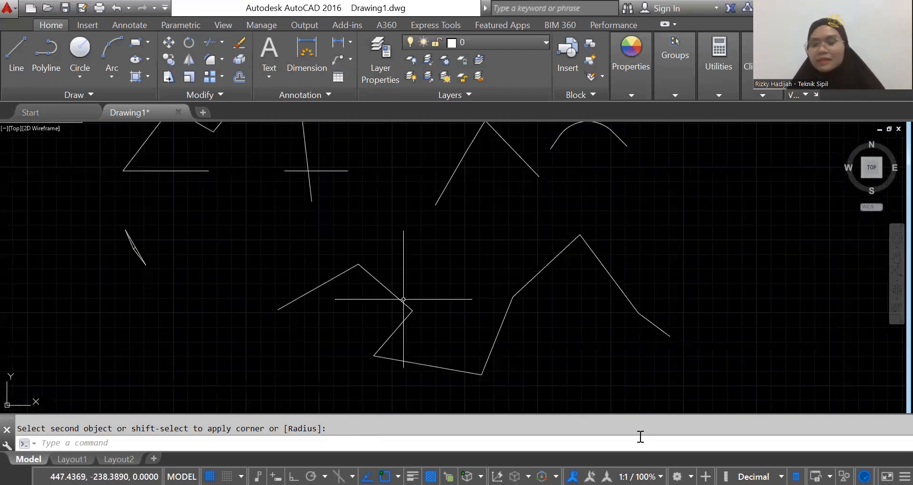
click(653, 325)
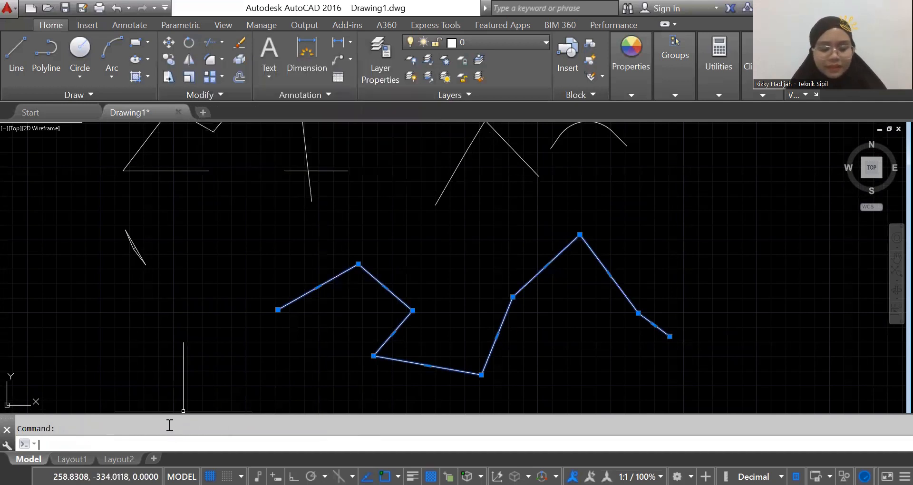
text(EX)
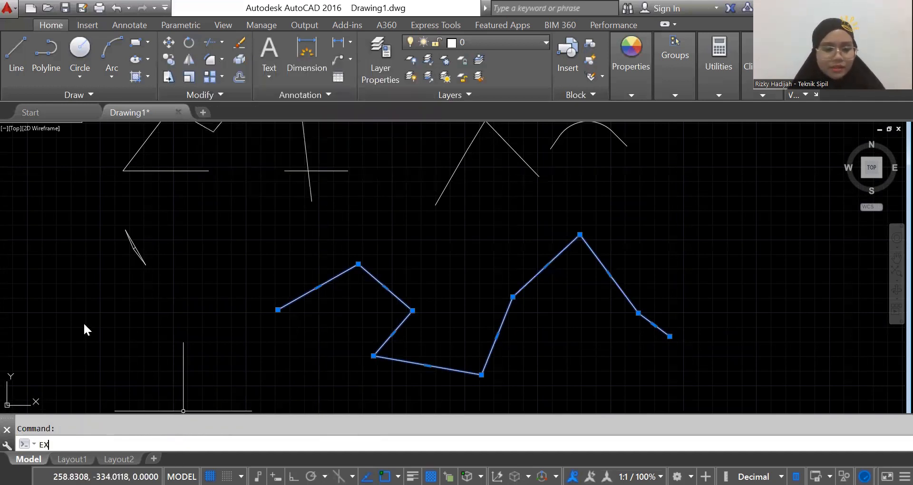
text(P)
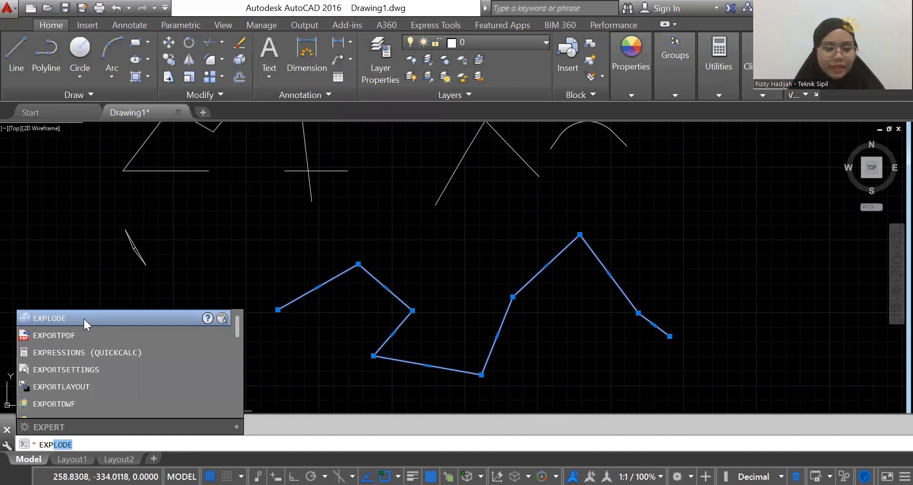
click(83, 318)
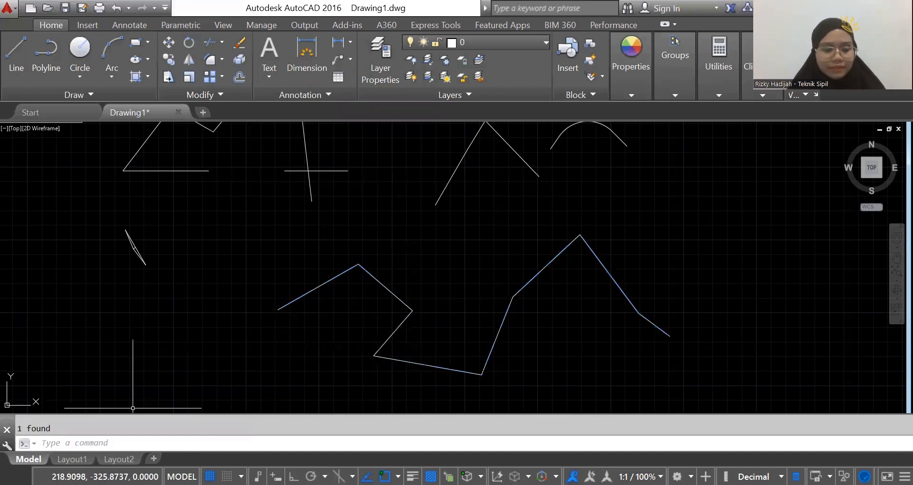
key(Escape)
text(EXP)
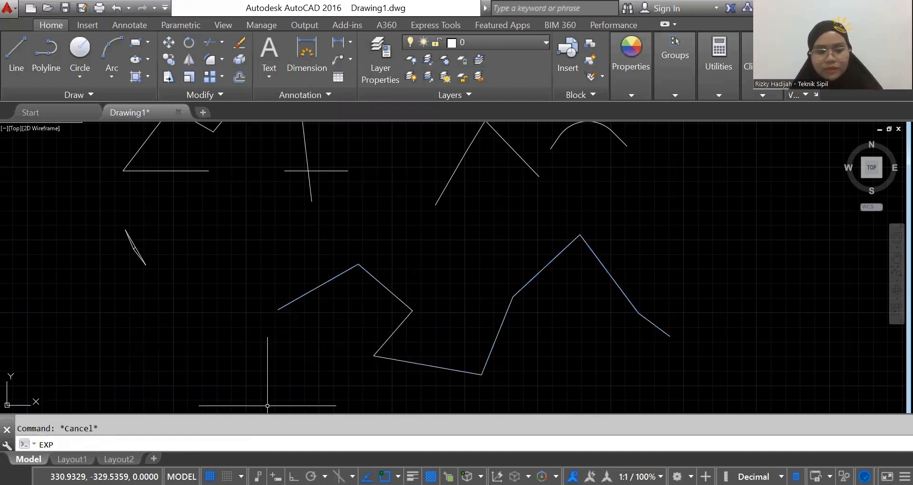
key(Escape)
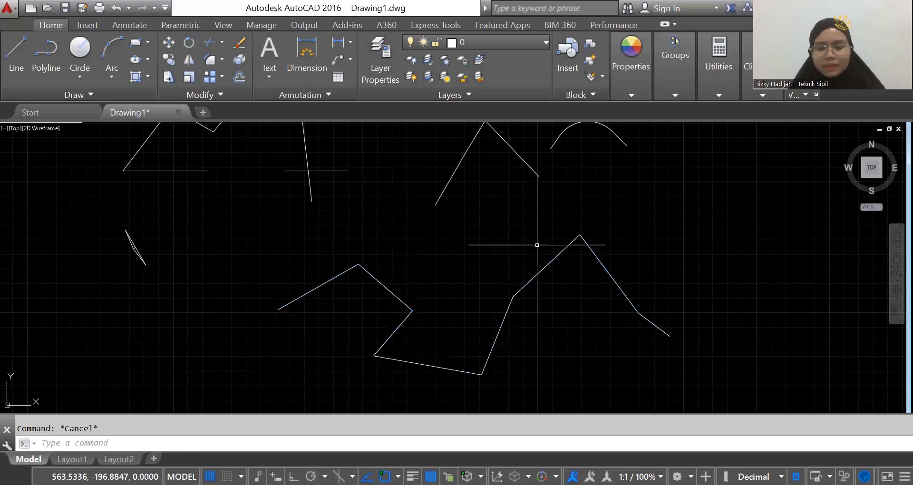
key(ctrl+z)
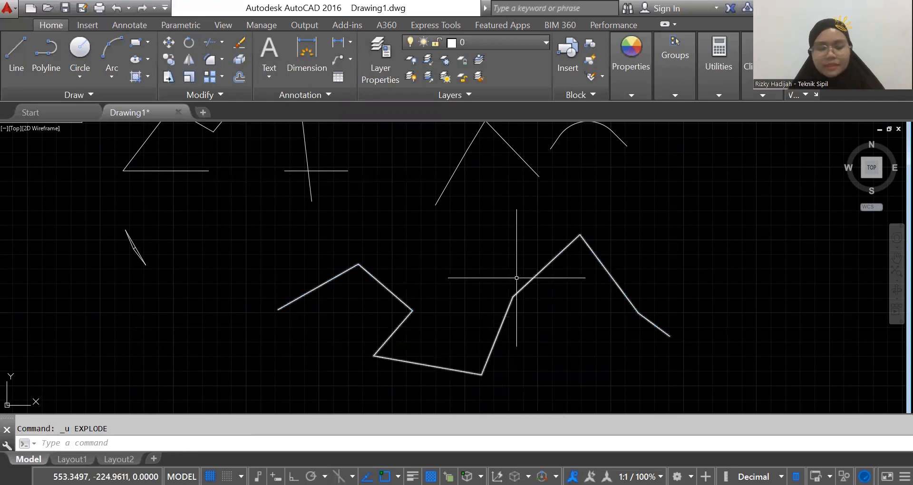
Step: Run Explode on the whole zigzag polyline to break it into separate line segments
click(407, 307)
key(Escape)
click(191, 440)
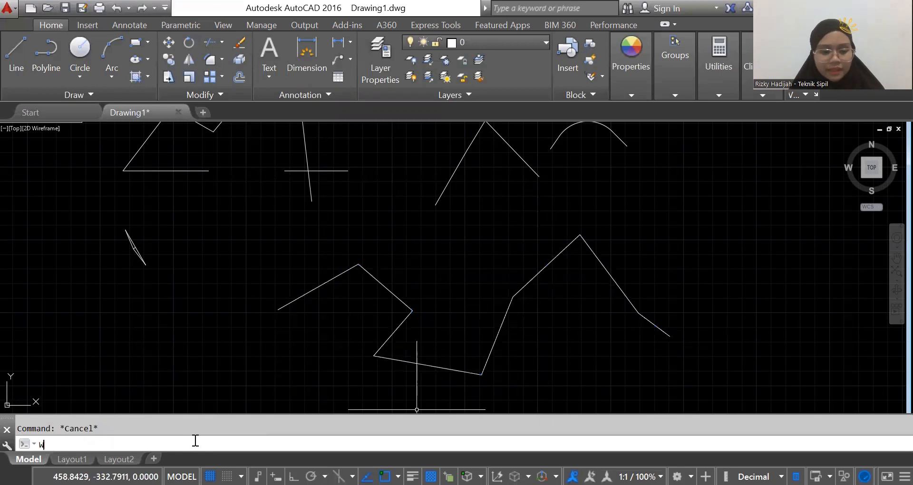
text(EXPLODE)
key(Return)
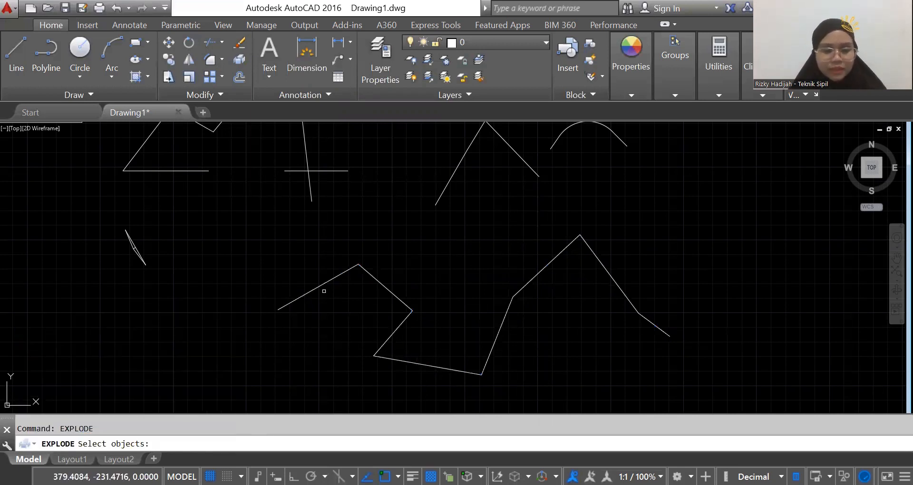
click(730, 391)
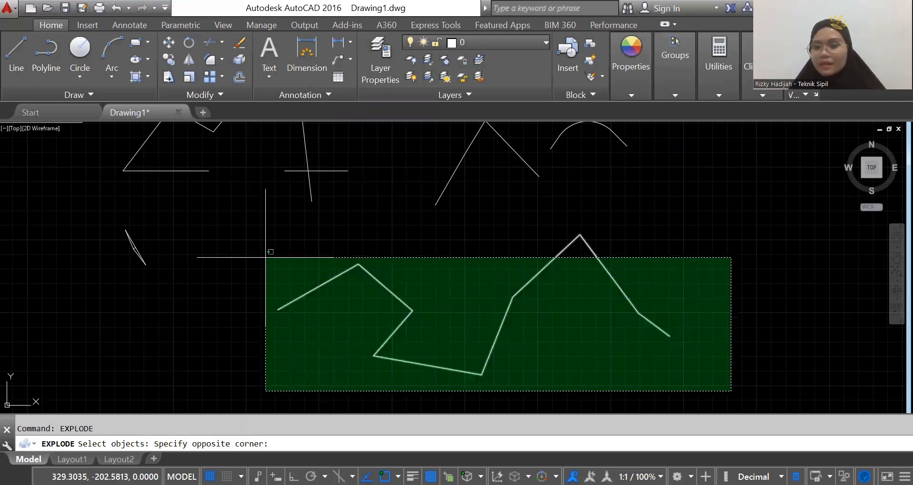
click(265, 258)
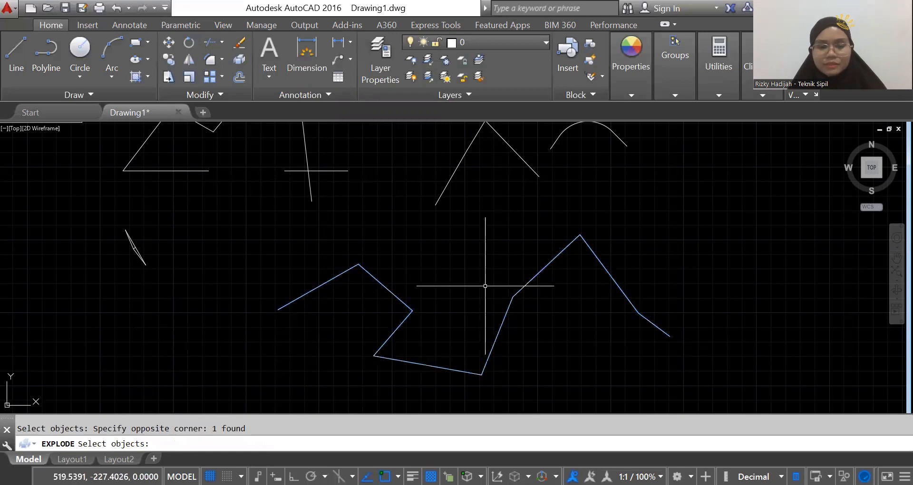
key(Return)
Step: Select several segments of the exploded zigzag one by one to check their object type, and clear the selection
click(402, 324)
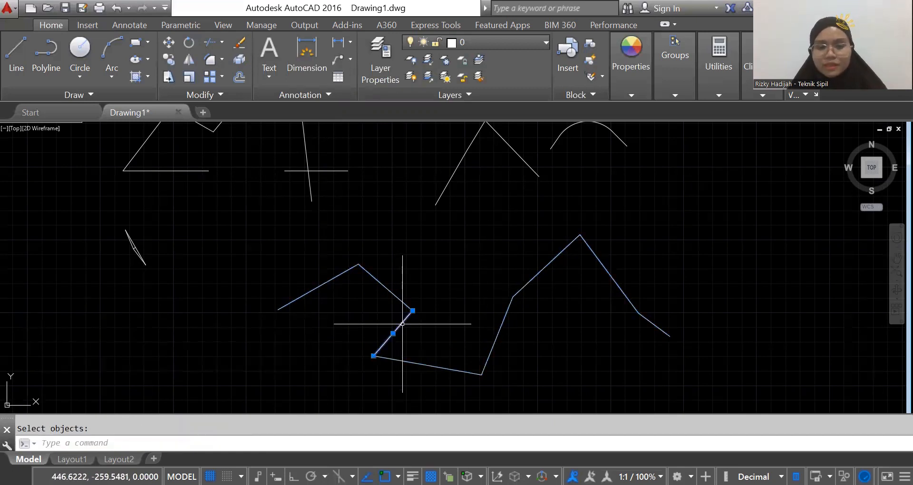
click(447, 369)
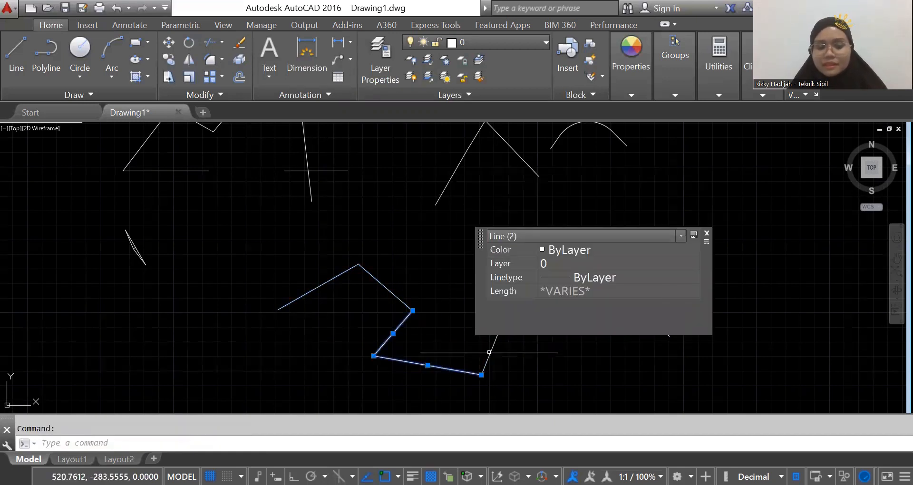
click(489, 351)
click(380, 283)
click(326, 284)
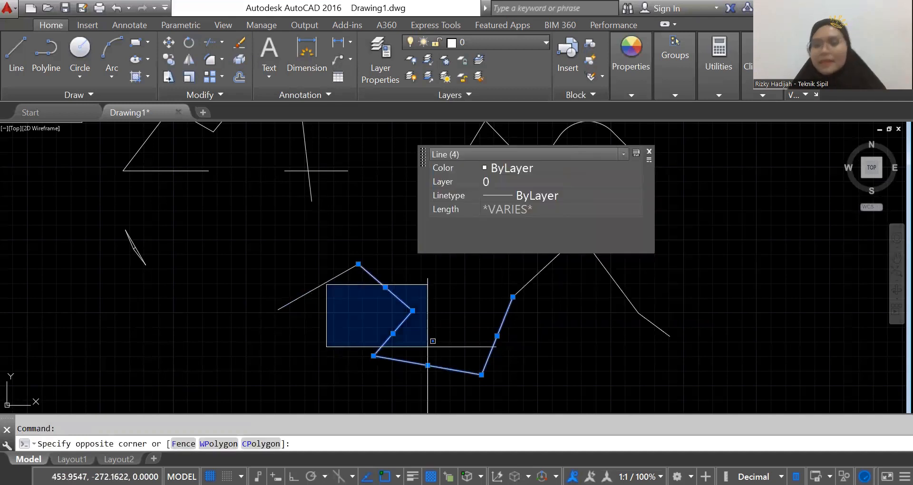
key(Escape)
Step: Review the drawing and the complete list of modify commands, and switch to the wrench reference image hqdefault.jpg in the image viewer
scroll(432, 326, down, 4)
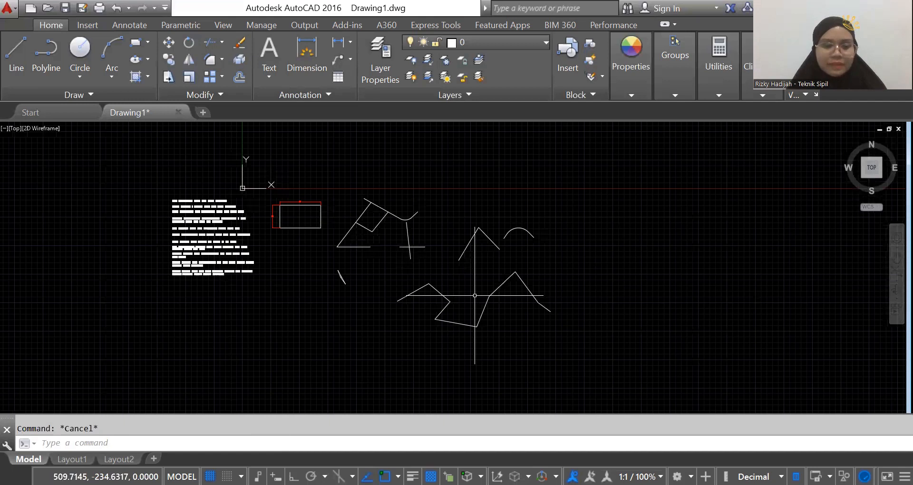
scroll(275, 331, up, 5)
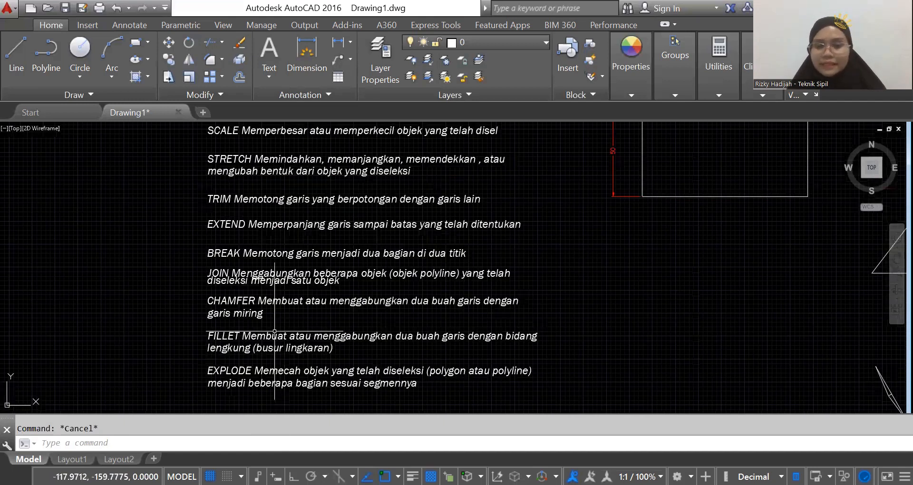
scroll(274, 332, down, 2)
mouse_move(534, 355)
middle_down()
mouse_move(436, 328)
mouse_move(468, 350)
middle_up()
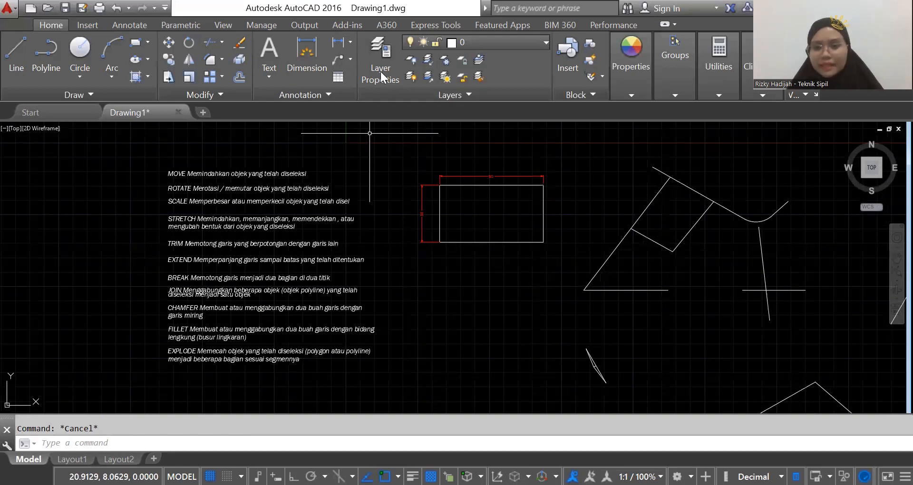
key(alt+Tab)
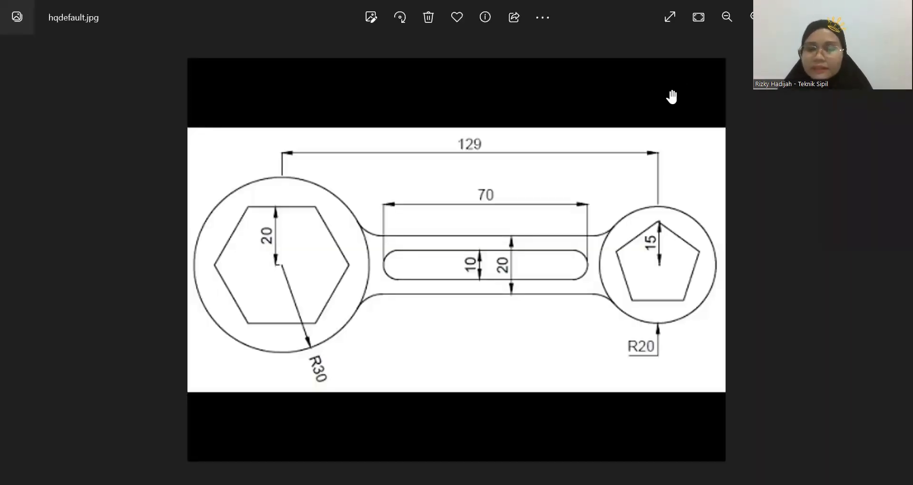